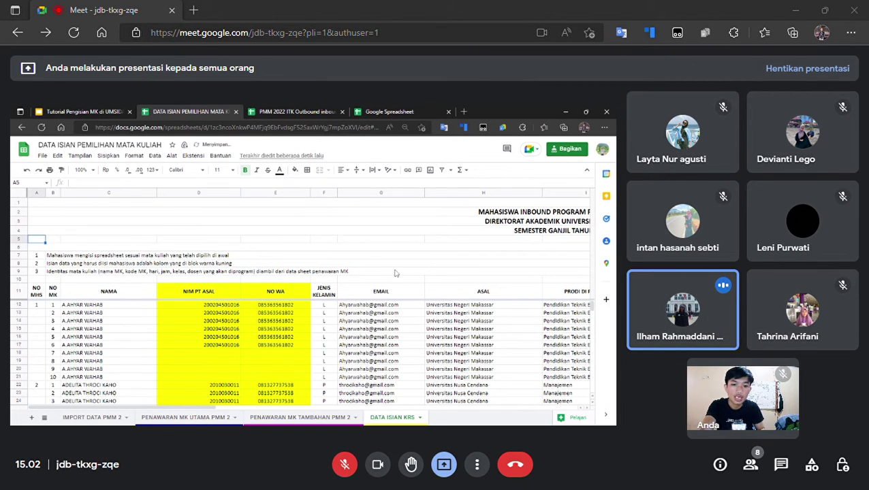
Change the academic year in the semester heading of the DATA ISIAN KRS sheet to 2022/2023
scroll(330, 408, "right", 5)
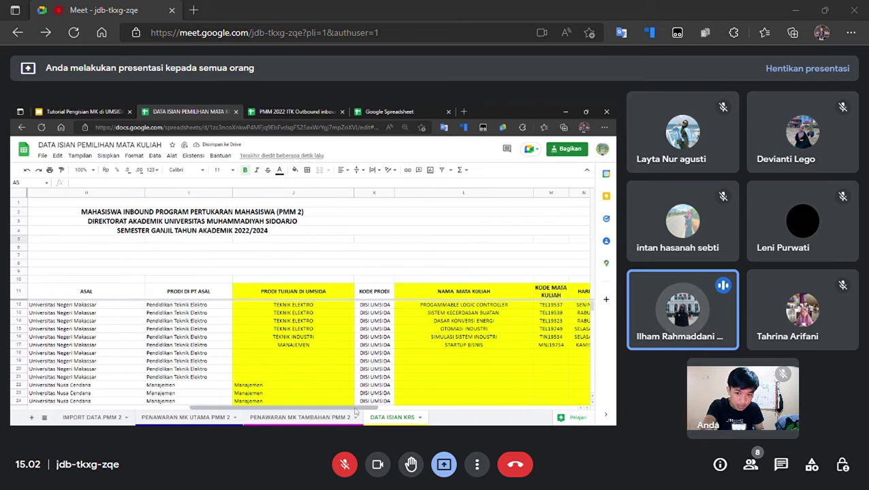
left_click(264, 231)
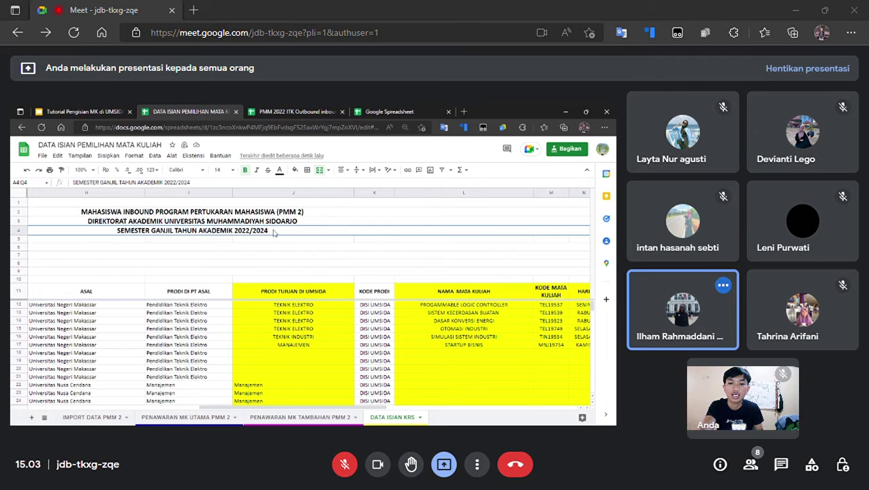
scroll(273, 233, "left", 5)
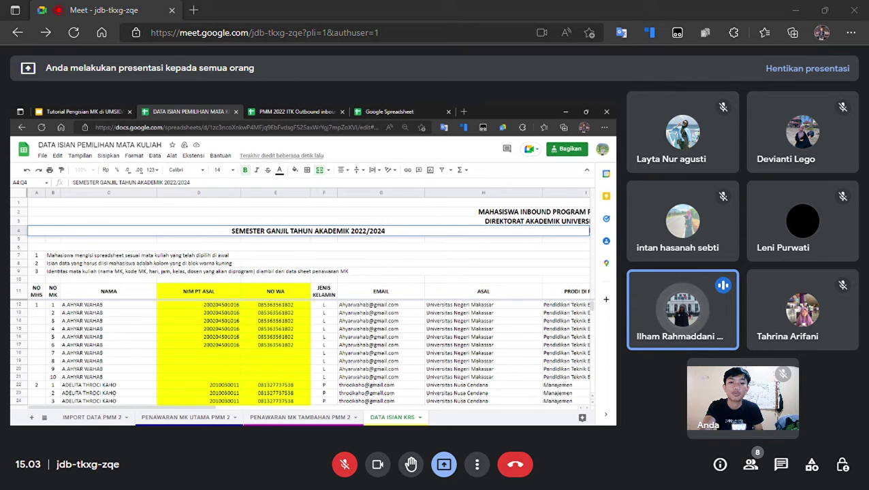
key("Return")
key("BackSpace")
type("3")
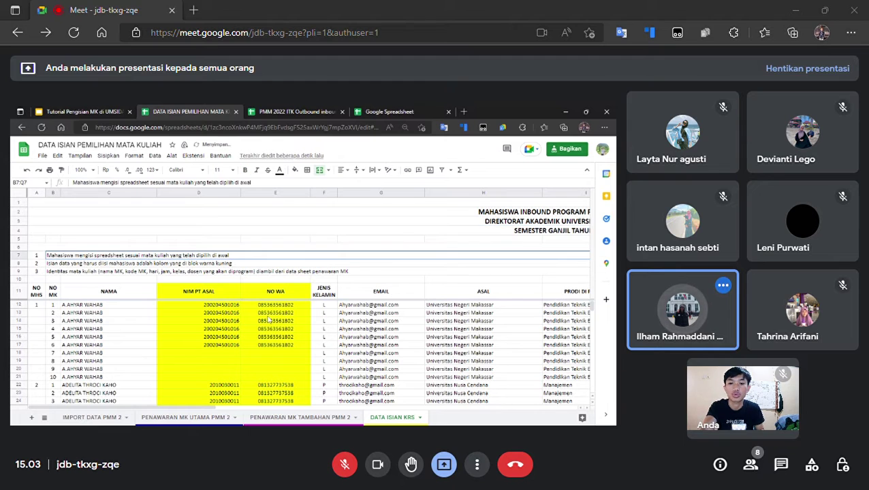
left_click(198, 306)
scroll(240, 408, "right", 5)
scroll(240, 409, "right", 3)
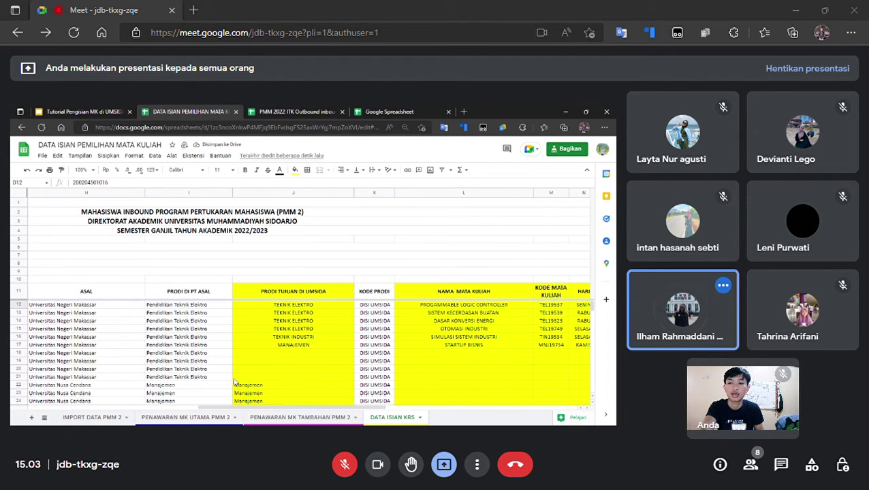
Reload the DATA ISIAN PEMILIHAN MATA KULIAH spreadsheet to check that the edit is saved automatically, and dismiss the account notice
left_click(82, 111)
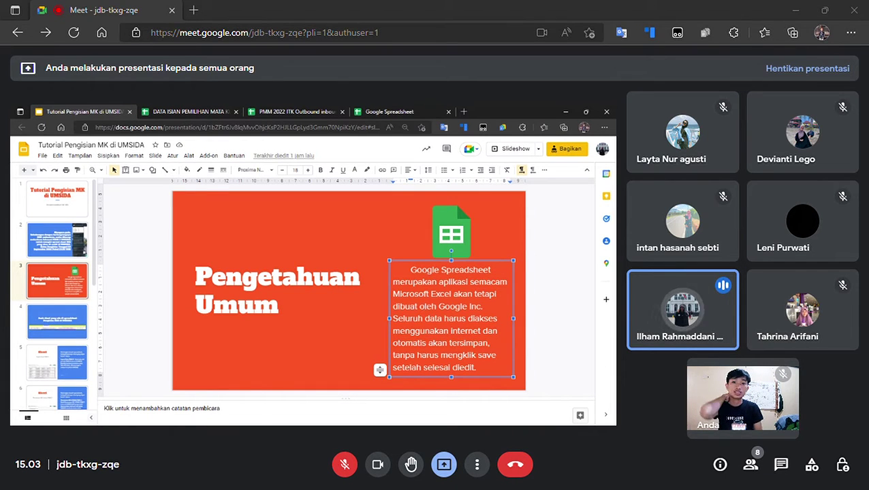
left_click(208, 111)
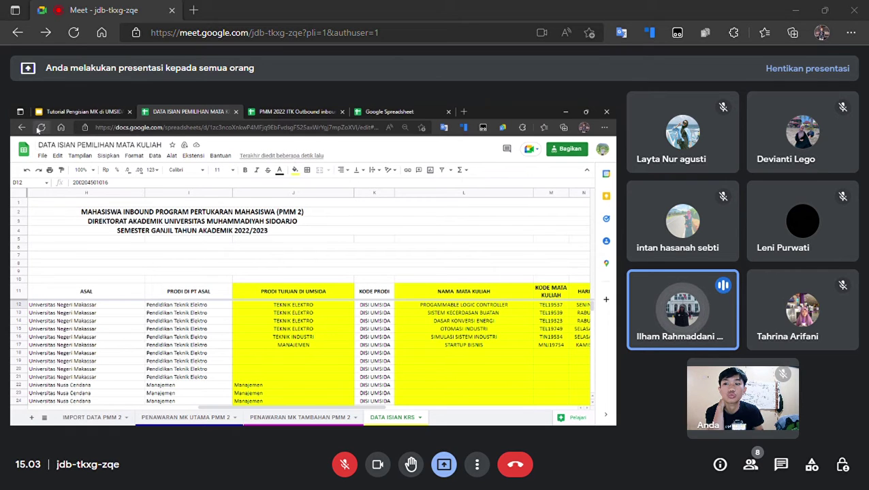
left_click(40, 130)
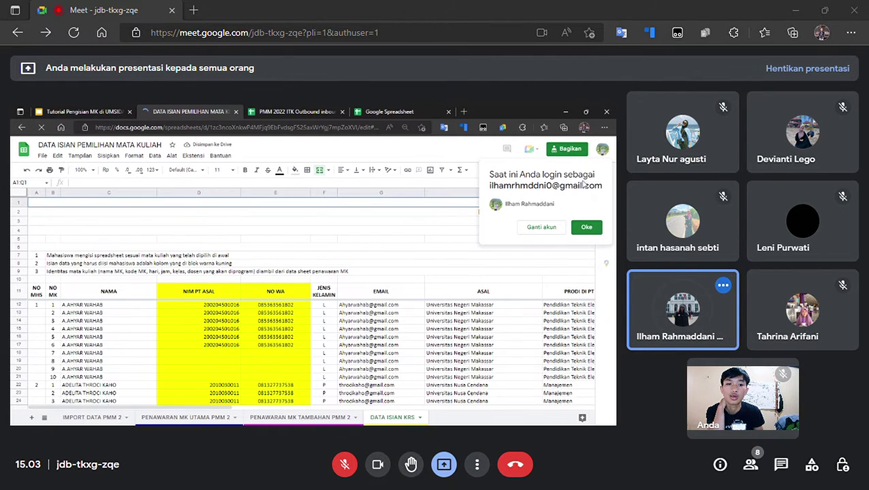
left_click(586, 227)
Return to the Pengetahuan Umum slide and highlight its passages about not needing to save and about Microsoft Excel
left_click(90, 112)
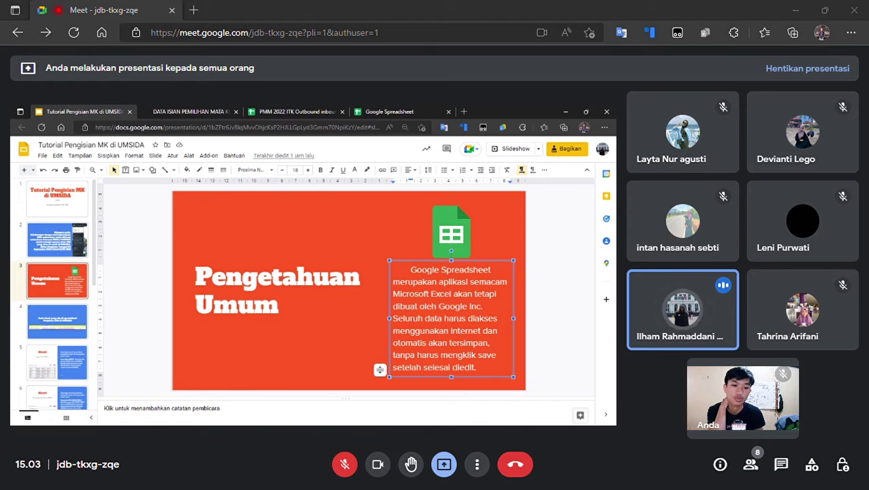
left_click_drag(476, 368, 478, 356)
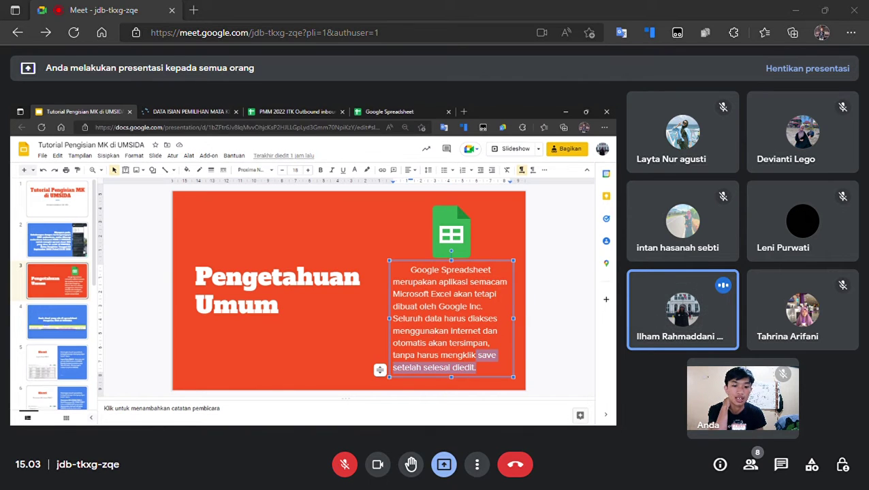
left_click(477, 356)
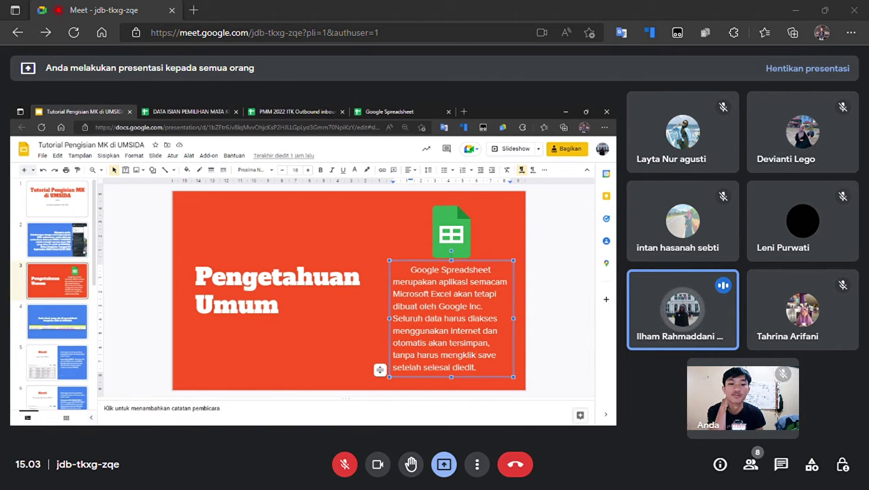
left_click_drag(392, 355, 496, 356)
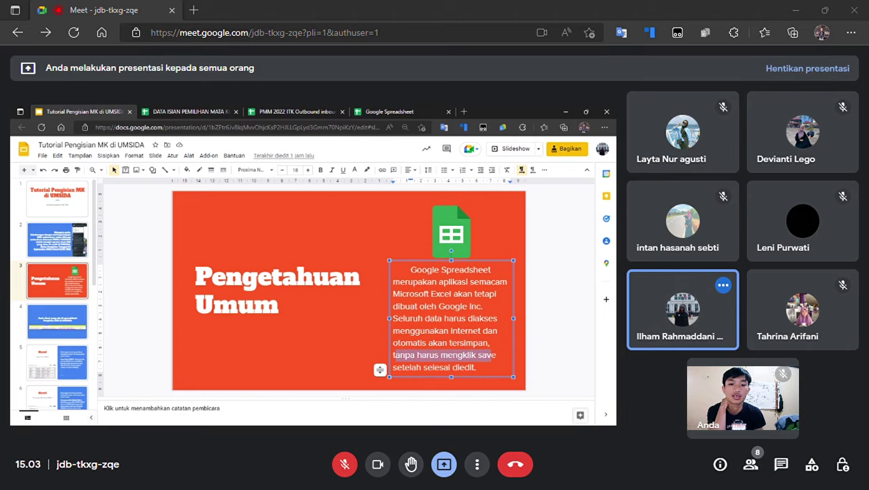
left_click_drag(393, 294, 452, 294)
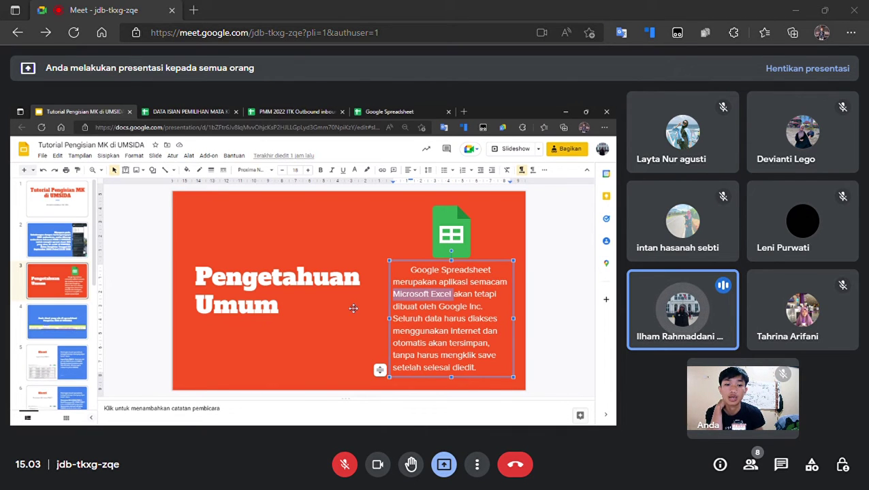
View the version history of the tutorial presentation and return to the slide editor
left_click(198, 112)
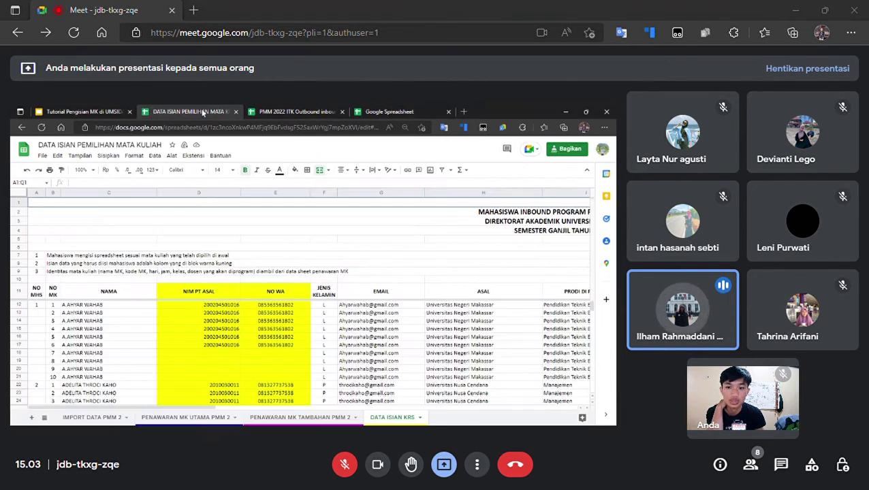
left_click(126, 112)
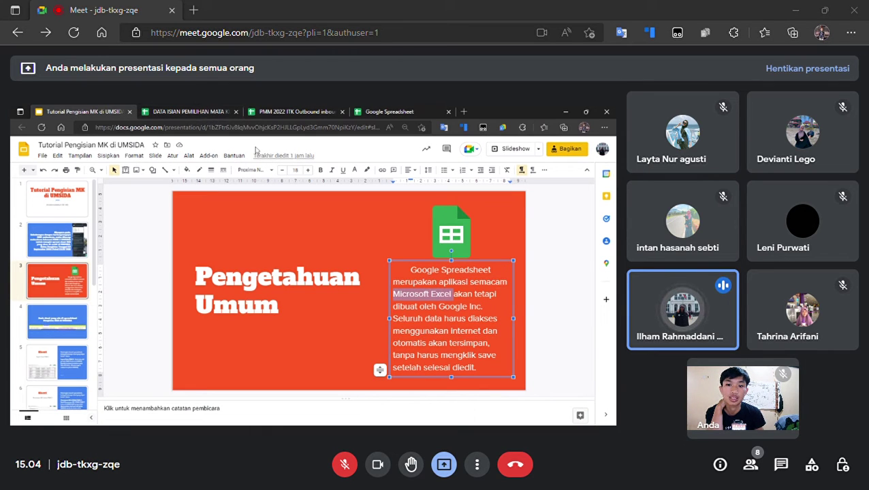
left_click(276, 156)
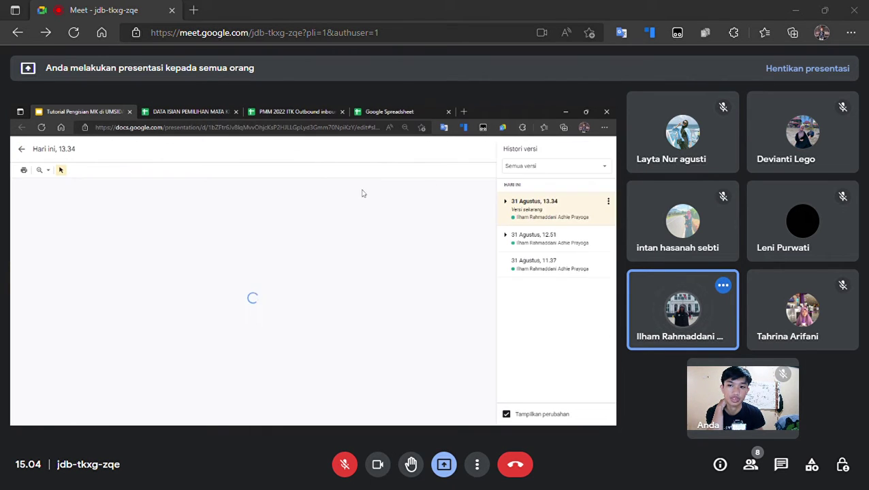
left_click(22, 149)
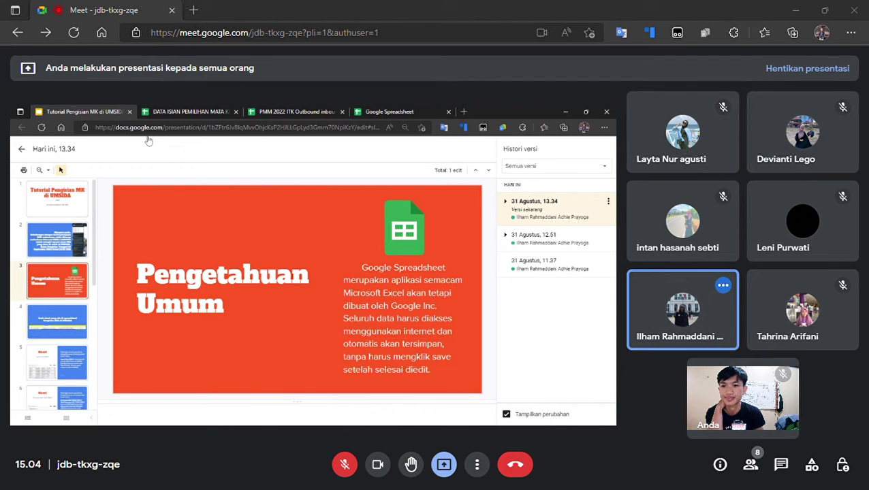
left_click(175, 112)
left_click(80, 111)
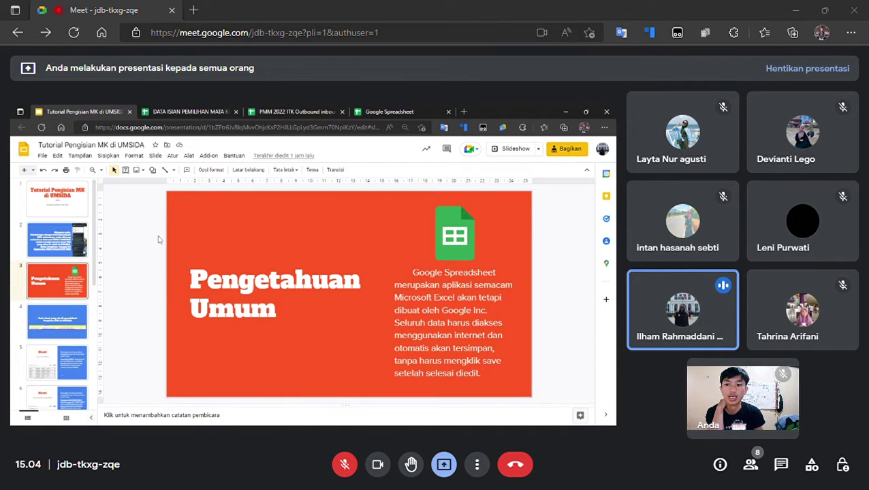
Show the slide listing the sheet types and look through the matching sheets in the spreadsheet, ending on IMPORT DATA PMM 2
left_click(54, 330)
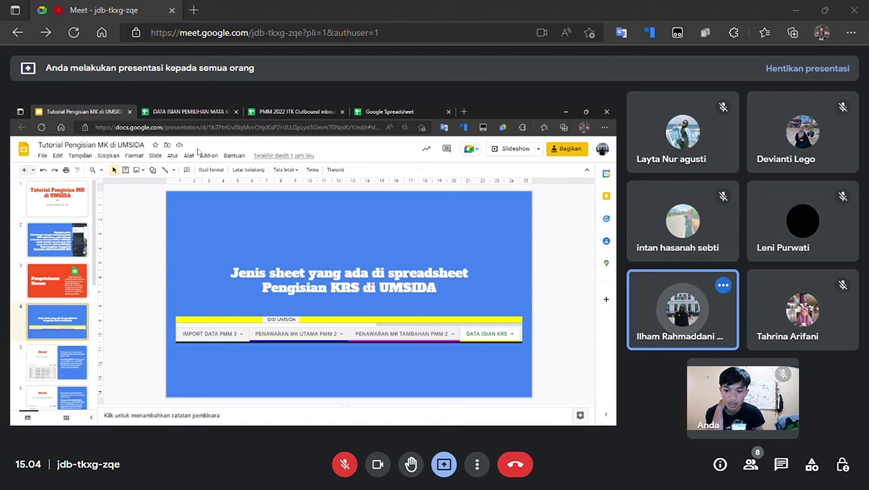
left_click(190, 112)
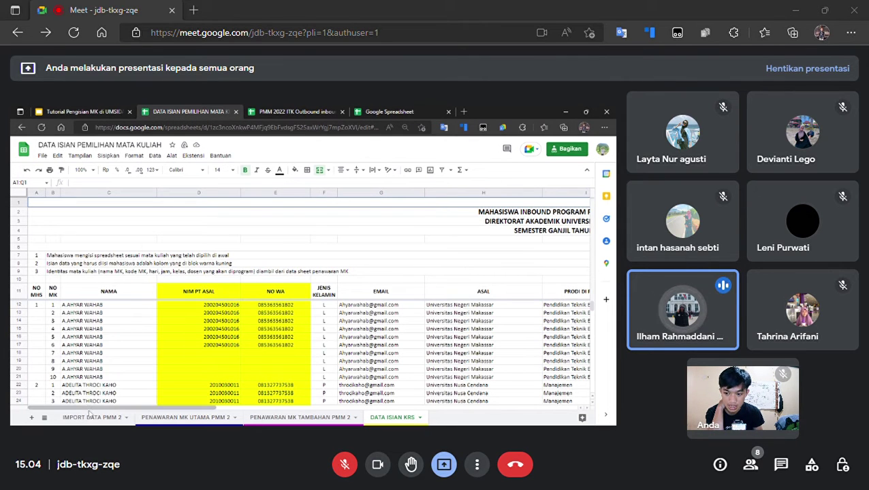
left_click(156, 128)
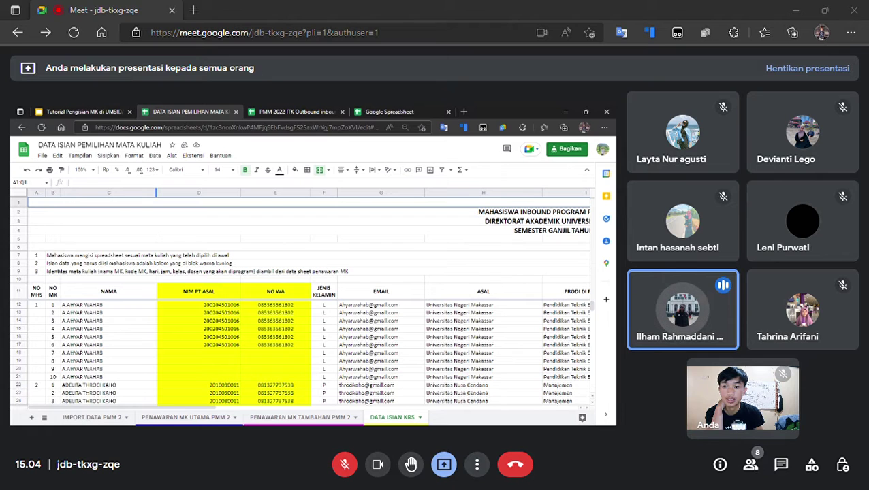
left_click(90, 418)
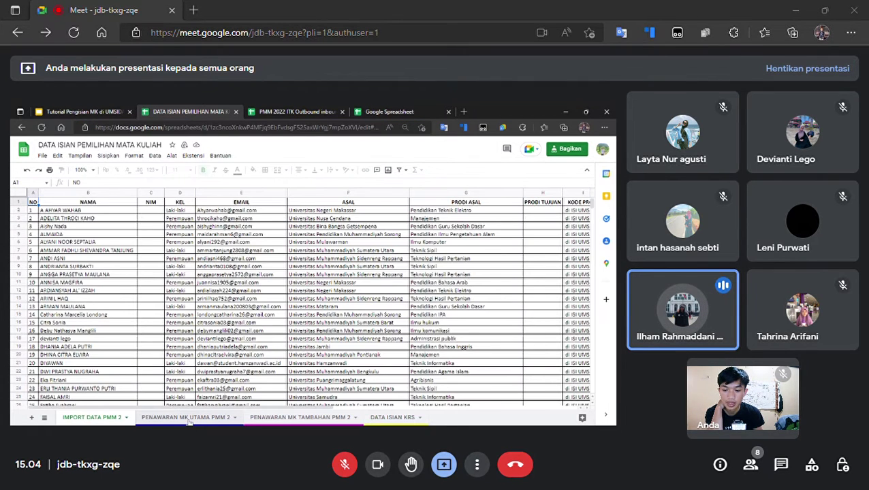
left_click(190, 417)
left_click(279, 418)
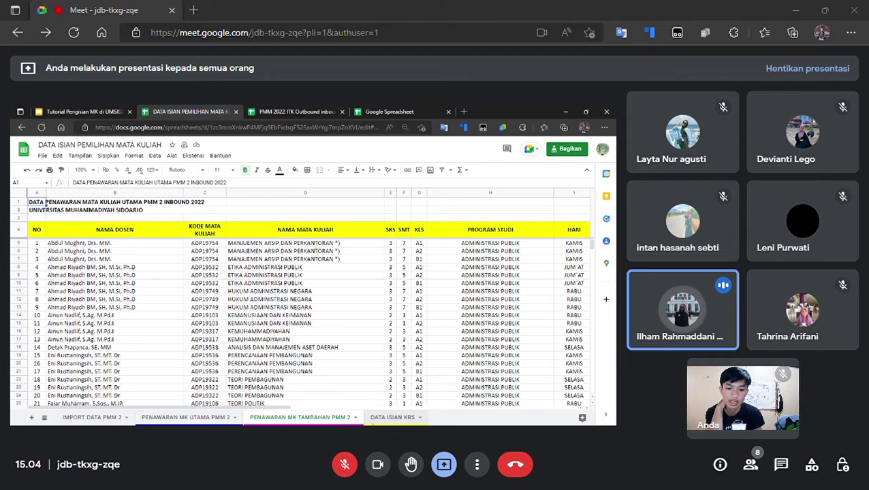
left_click(391, 418)
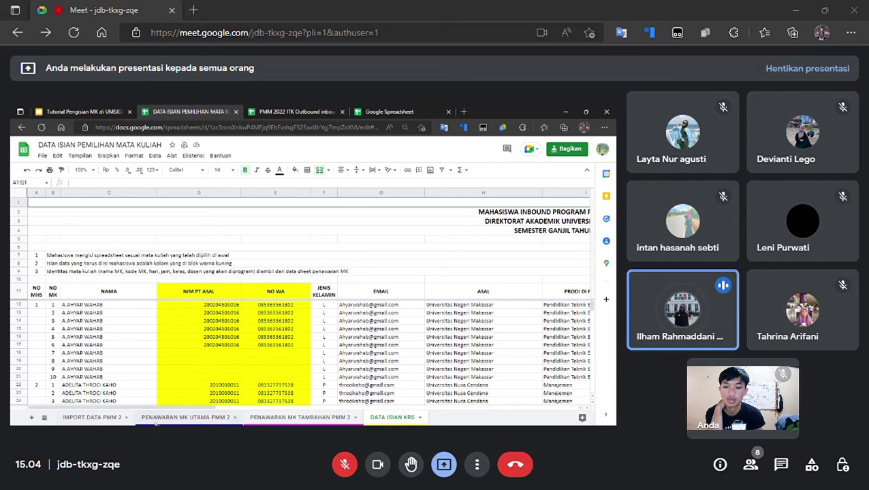
left_click(186, 418)
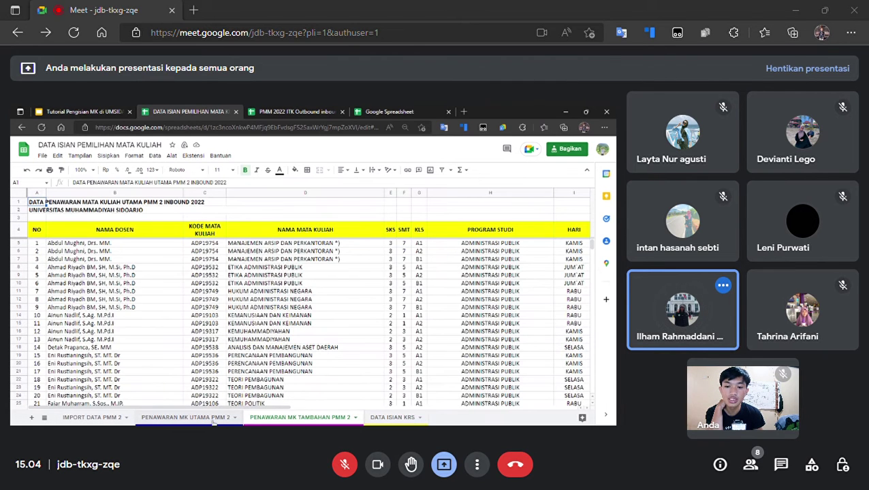
left_click(103, 419)
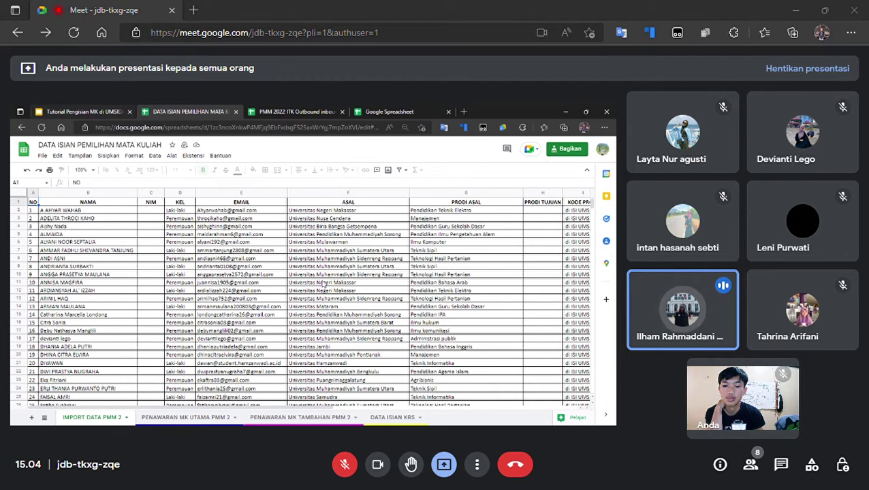
Go to the Import Data PMM 2 slide in the presentation and highlight the note about reporting errors in personal data
left_click(104, 112)
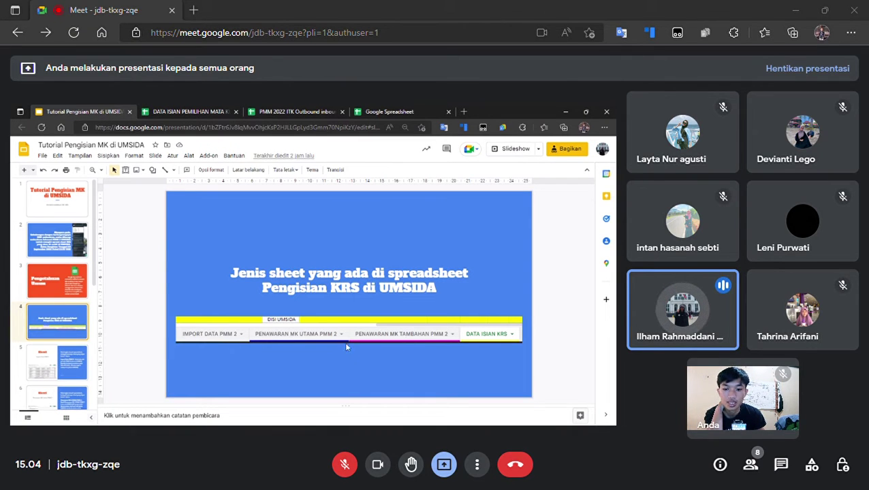
key("Down")
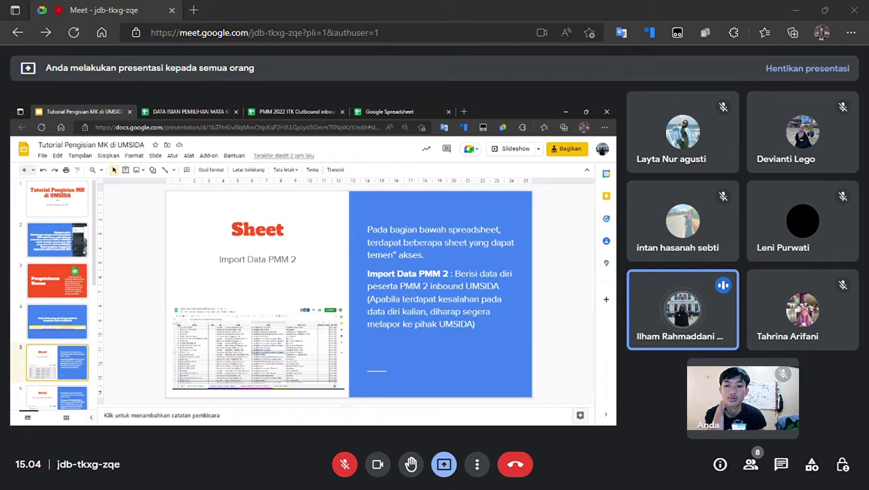
left_click(280, 259)
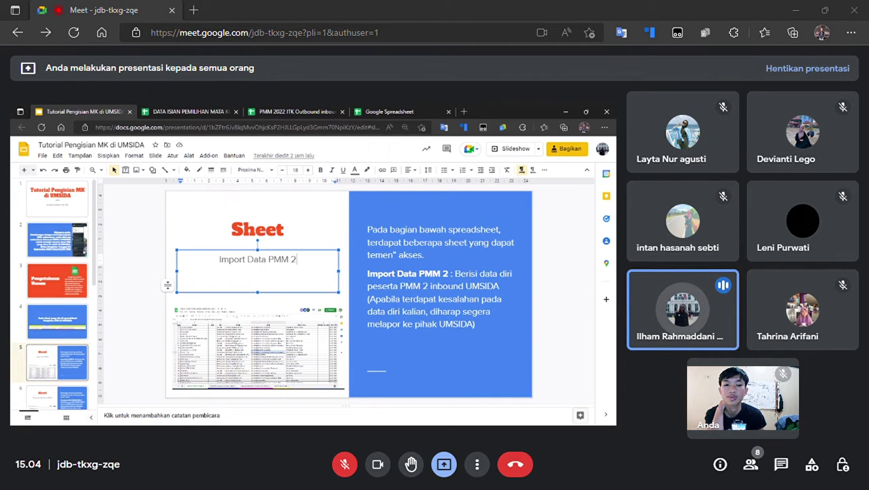
left_click_drag(455, 274, 505, 274)
left_click(489, 274)
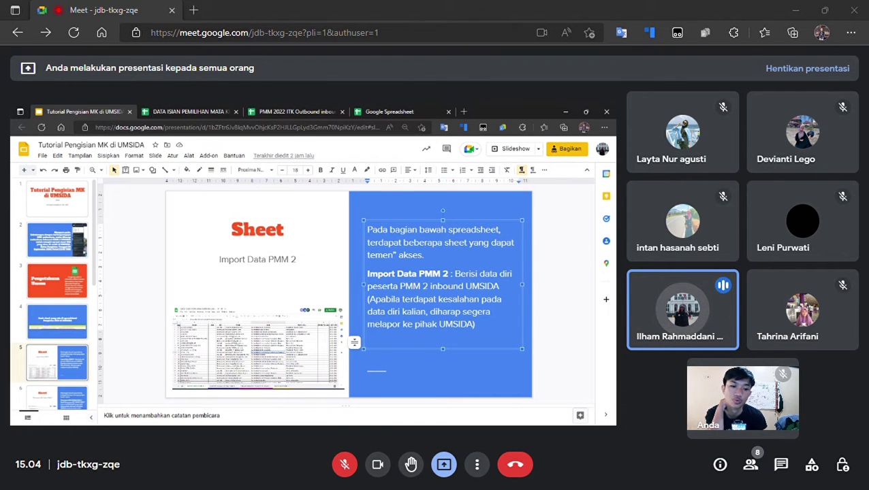
left_click_drag(368, 299, 475, 324)
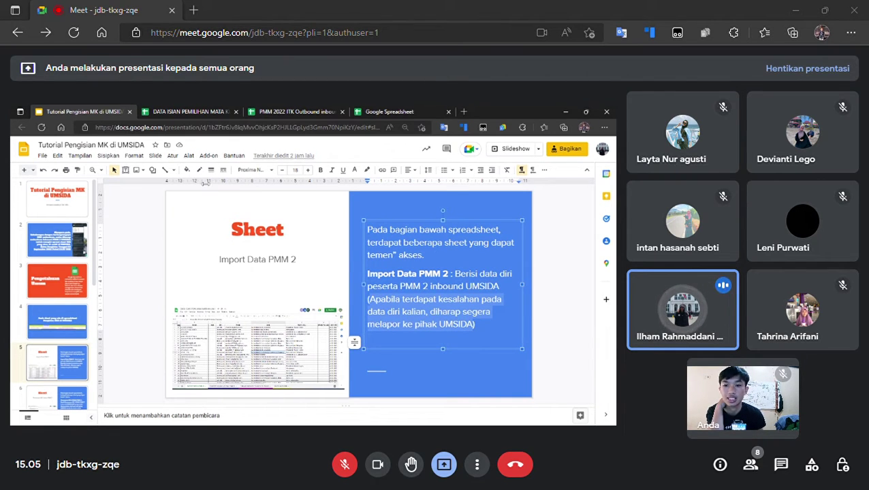
Examine participants' email, home university, study program and NIM cells on the spreadsheet's IMPORT DATA PMM 2 sheet
left_click(204, 113)
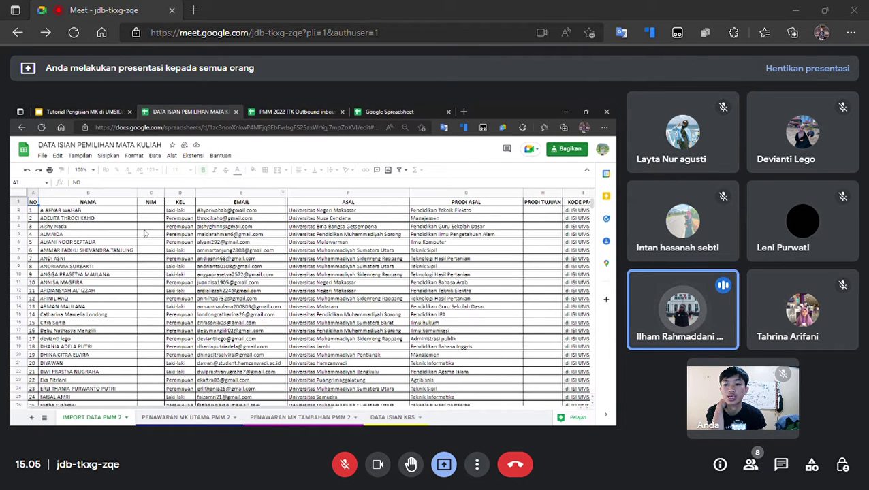
left_click(205, 211)
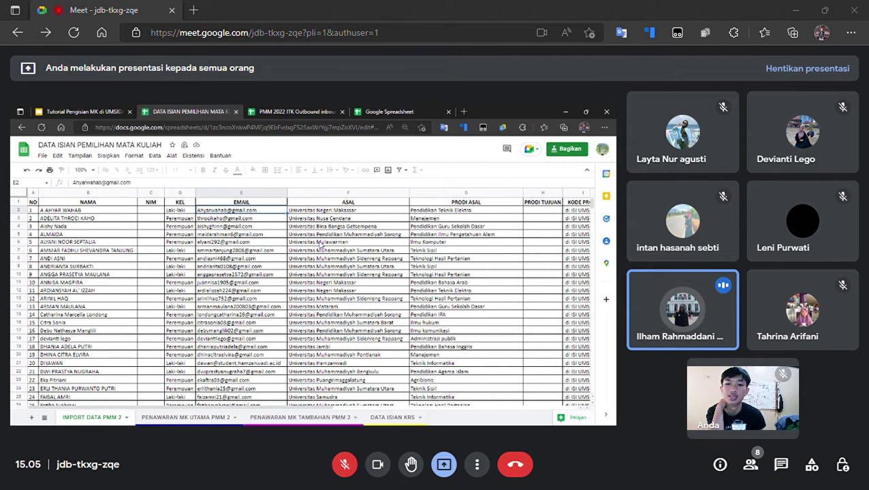
left_click(320, 243)
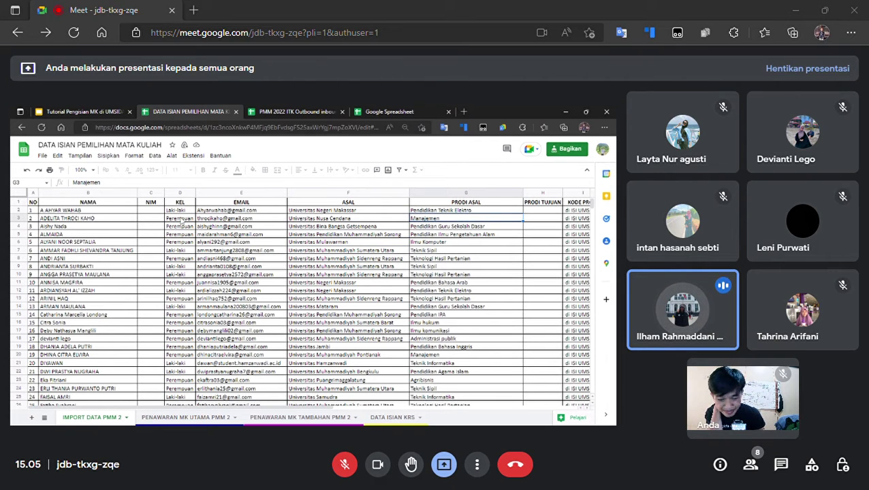
left_click(143, 220)
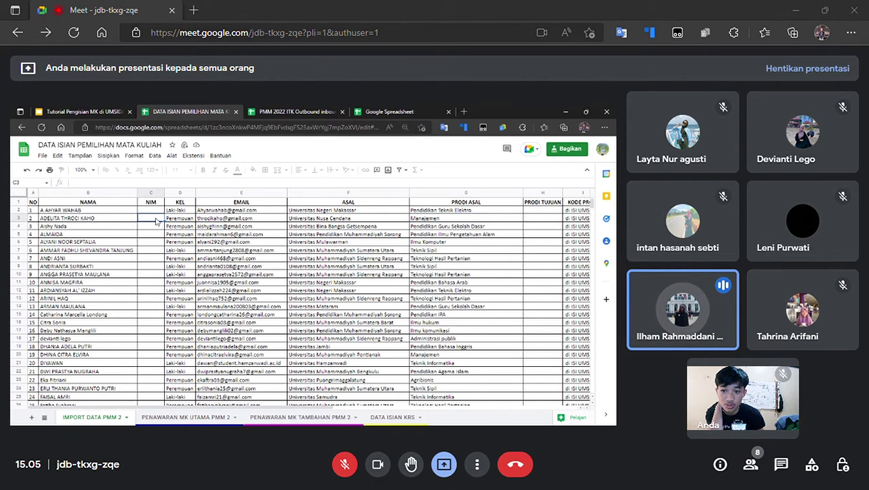
Try to edit the empty NIM cells of the first two participants on the IMPORT DATA PMM 2 sheet
double_click(158, 222)
left_click(399, 302)
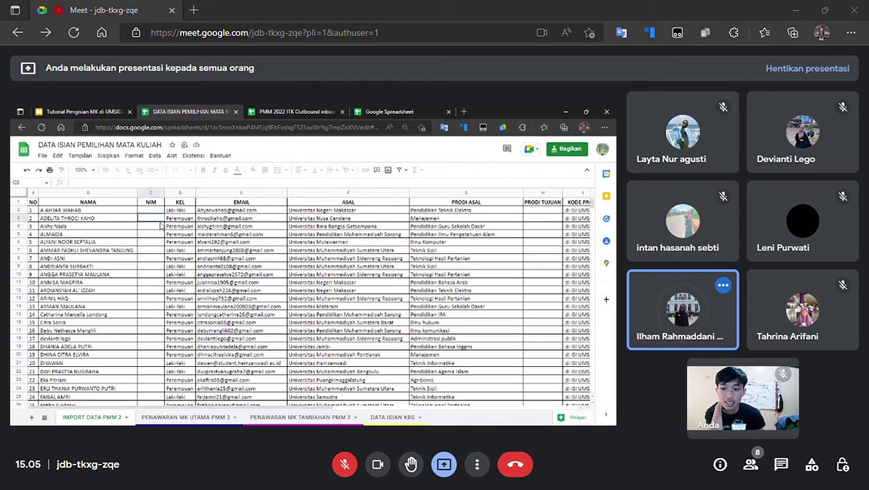
double_click(155, 225)
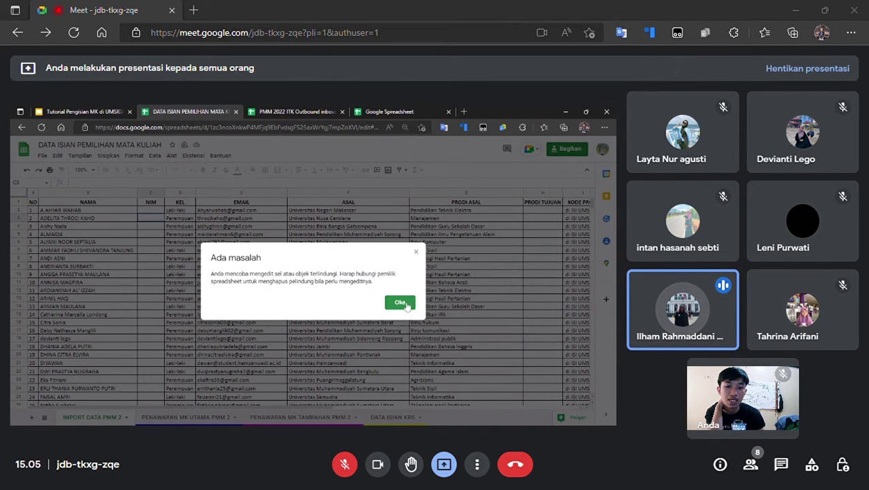
left_click(405, 305)
double_click(149, 210)
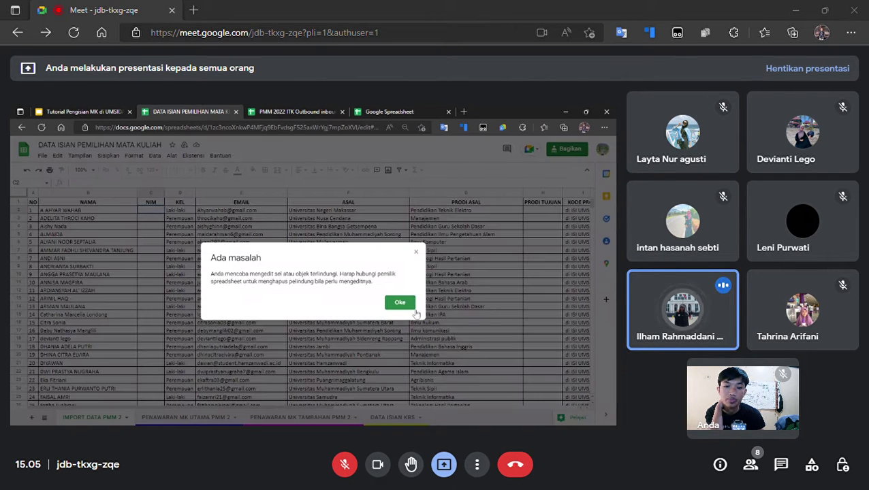
left_click(401, 303)
Look across the columns of the IMPORT DATA PMM 2 sheet and check one participant's email and home university
left_click_drag(235, 408, 369, 407)
scroll(410, 304, "left", 3)
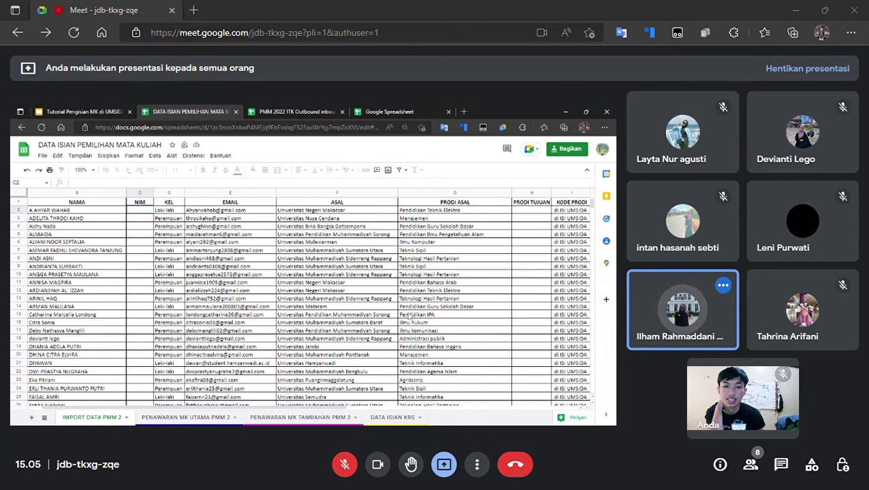
scroll(312, 397, "down", 1)
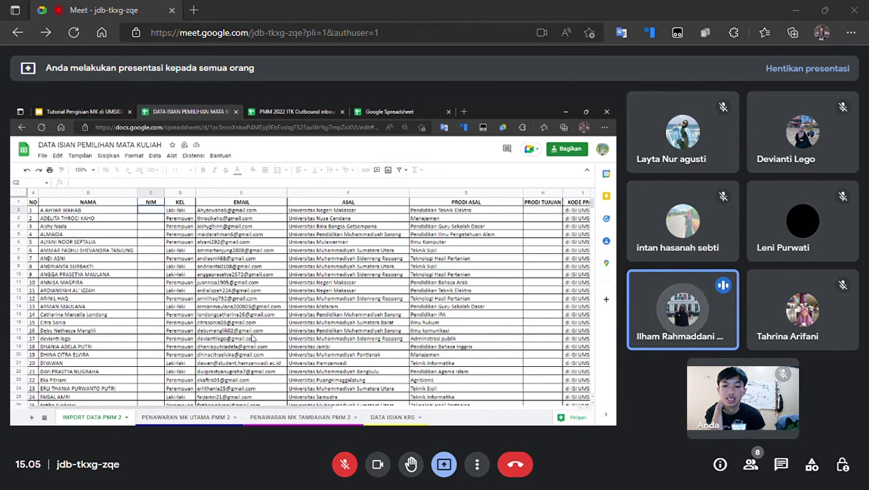
scroll(257, 320, "up", 1)
left_click(244, 268)
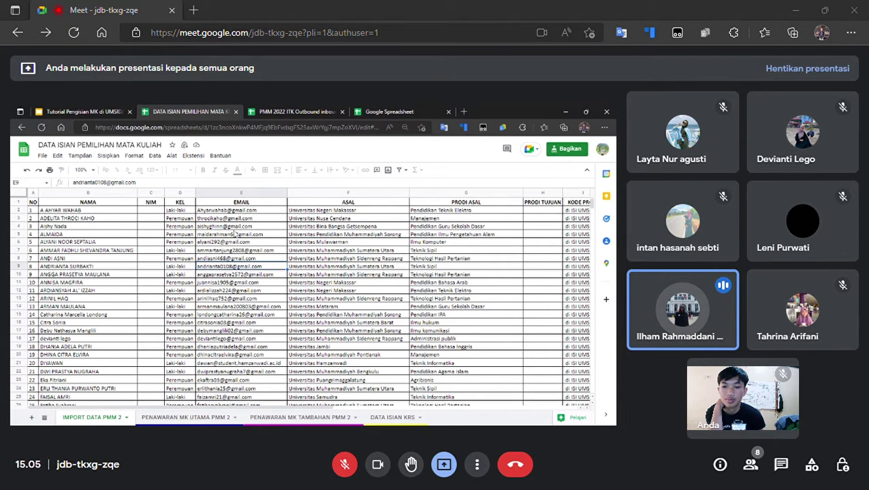
mouse_move(235, 229)
left_click(369, 266)
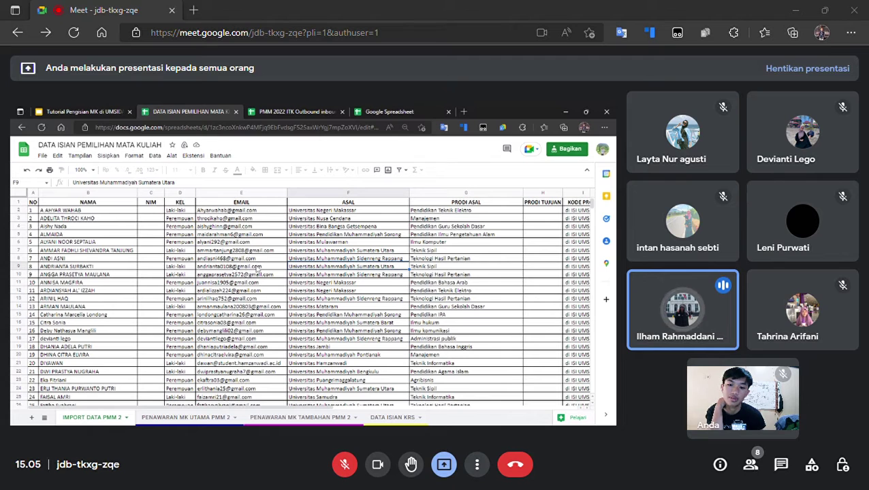
Examine the EMAIL column, then one participant's name and gender cells on the IMPORT DATA PMM 2 sheet
left_click(231, 193)
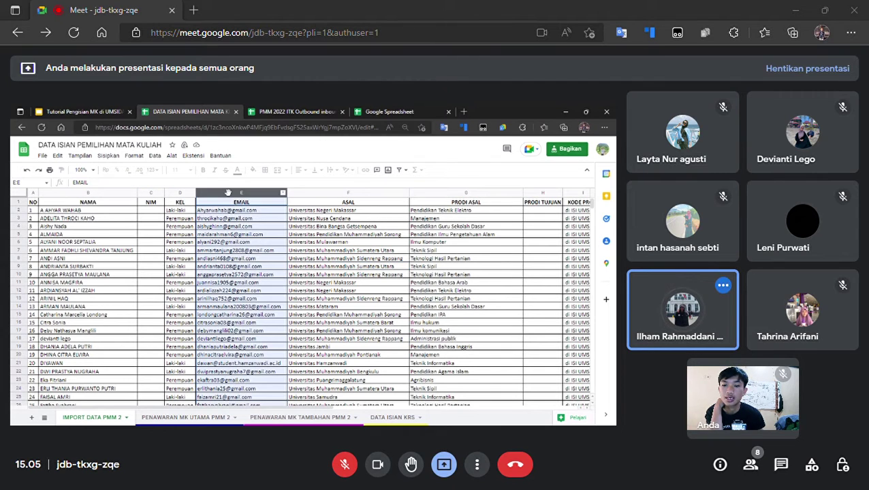
left_click(230, 228)
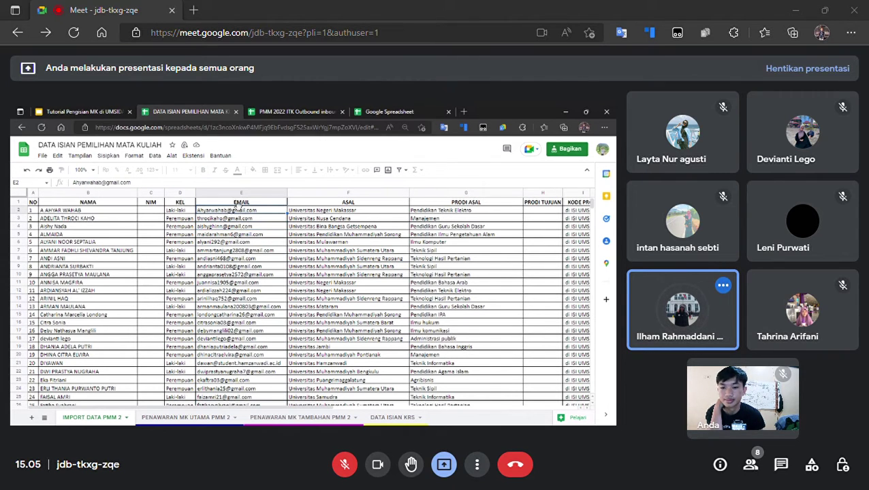
left_click(249, 242)
left_click(250, 235)
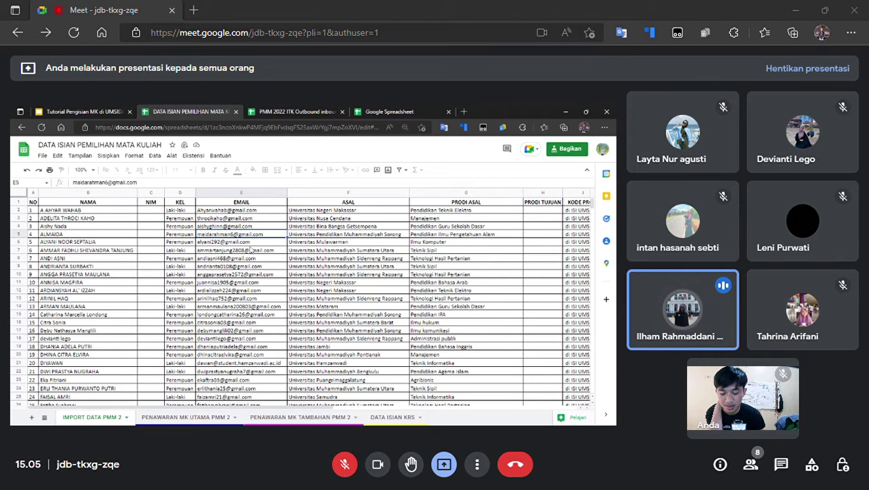
key("Down")
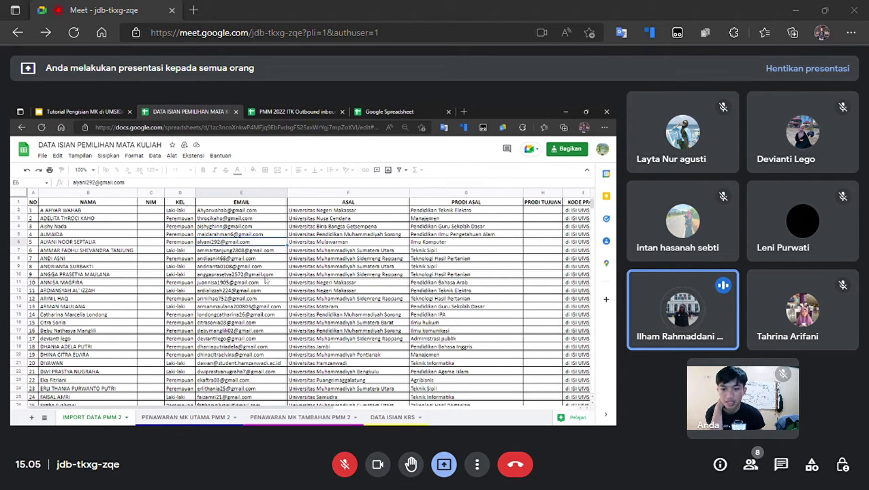
mouse_move(267, 294)
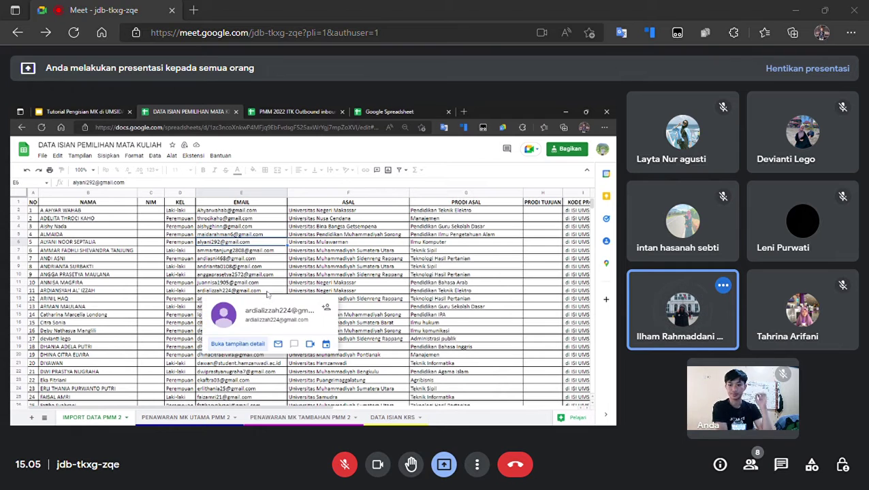
left_click_drag(87, 293, 191, 301)
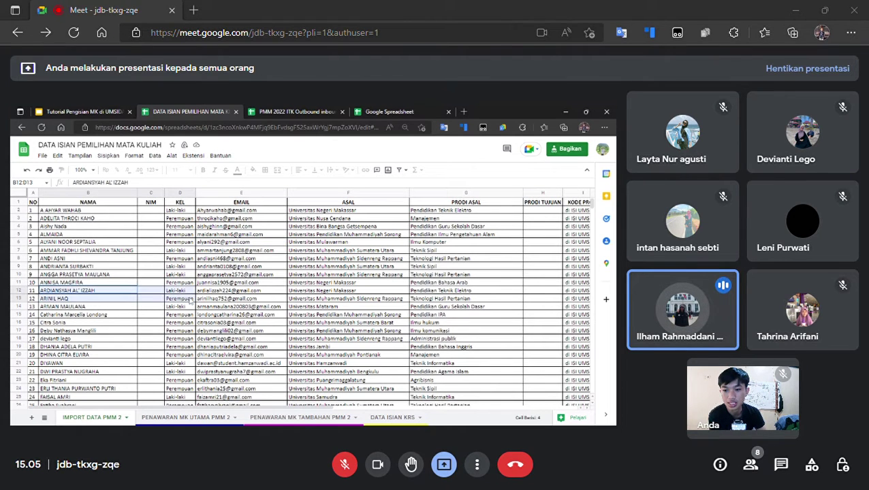
left_click(185, 293)
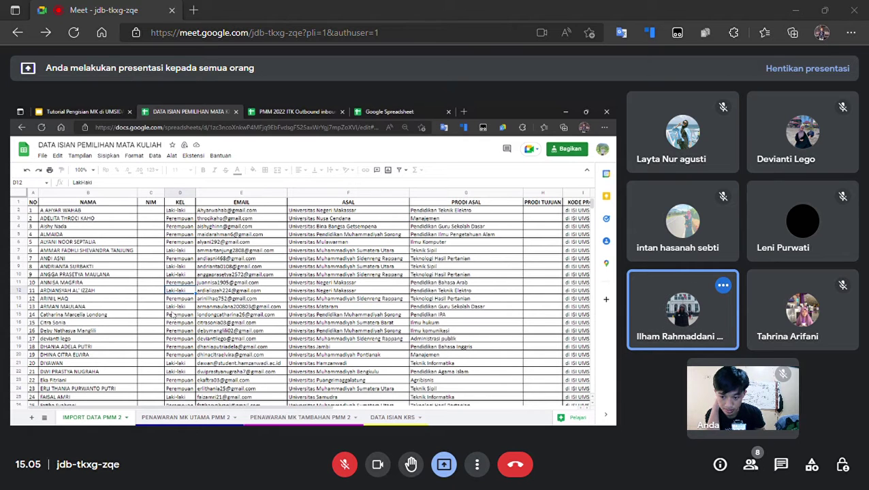
Return to the tutorial presentation, show the Penawaran MK Utama PMM 2 slide and highlight part of its explanation
left_click(78, 112)
left_click(292, 267)
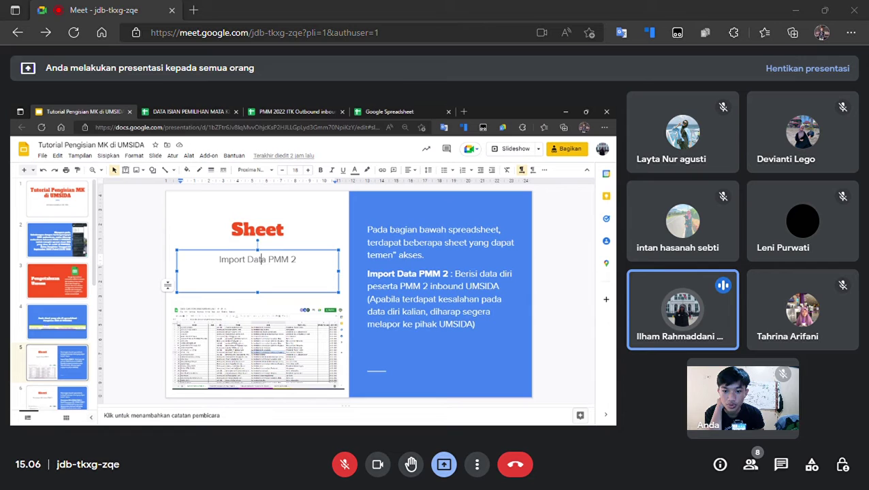
scroll(78, 335, "down", 2)
left_click(74, 333)
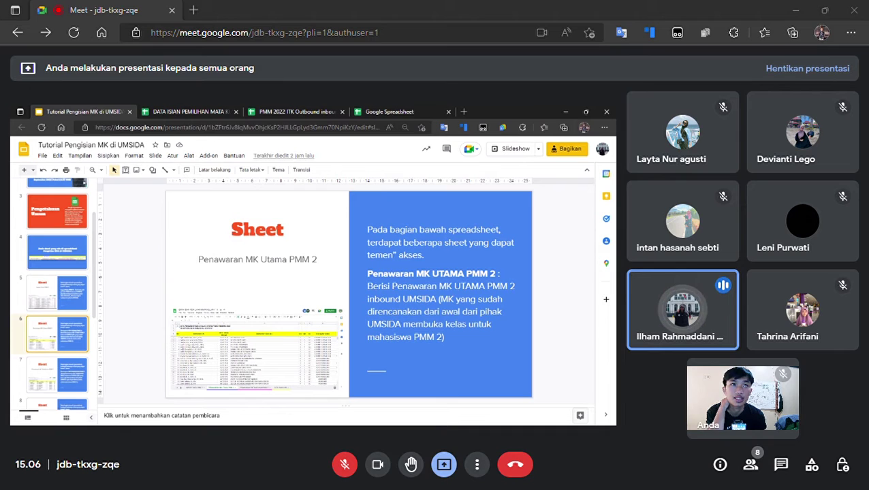
left_click(462, 286)
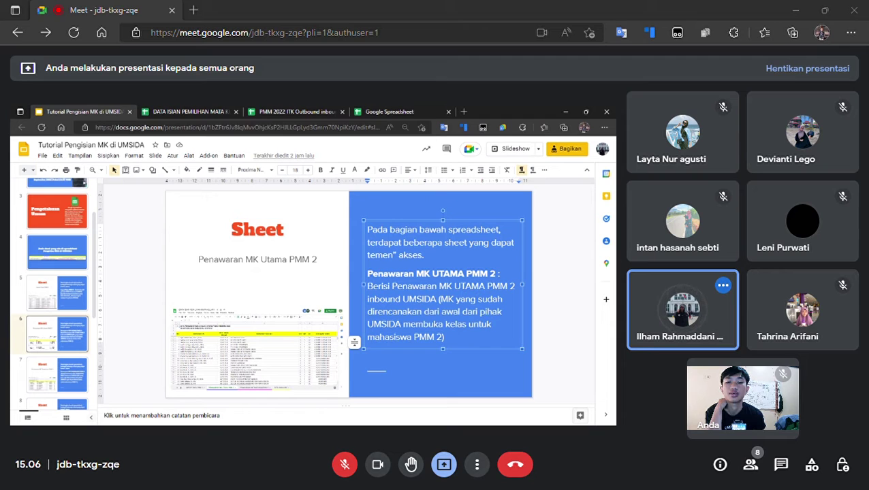
left_click_drag(422, 311, 469, 324)
left_click(473, 322)
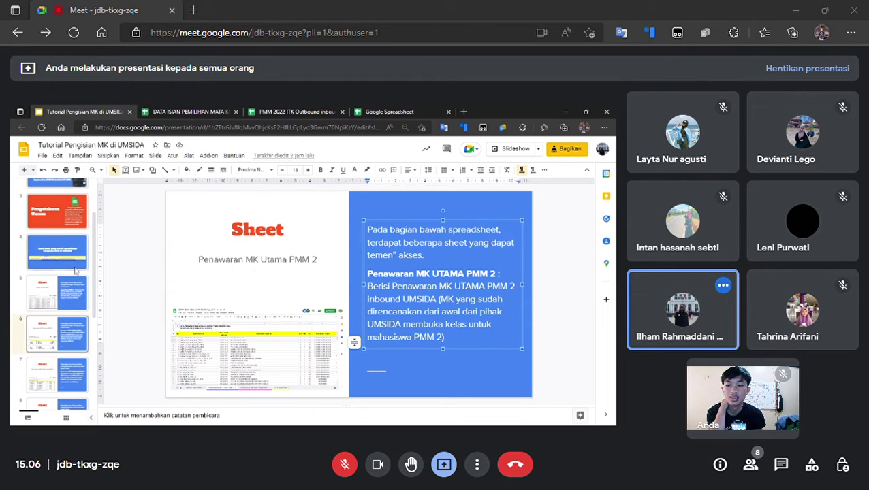
Show the Penawaran MK Tambahan PMM 2 slide and point out its explanation of the newly added courses
scroll(77, 272, "down", 2)
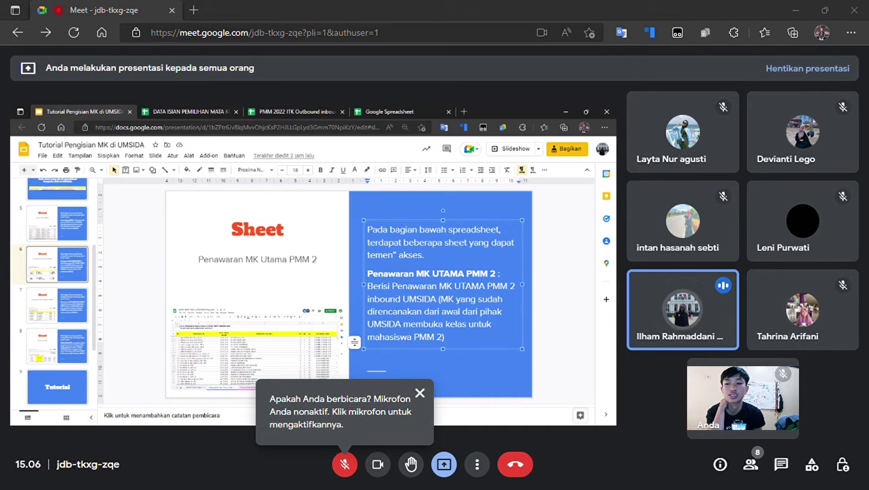
left_click(65, 302)
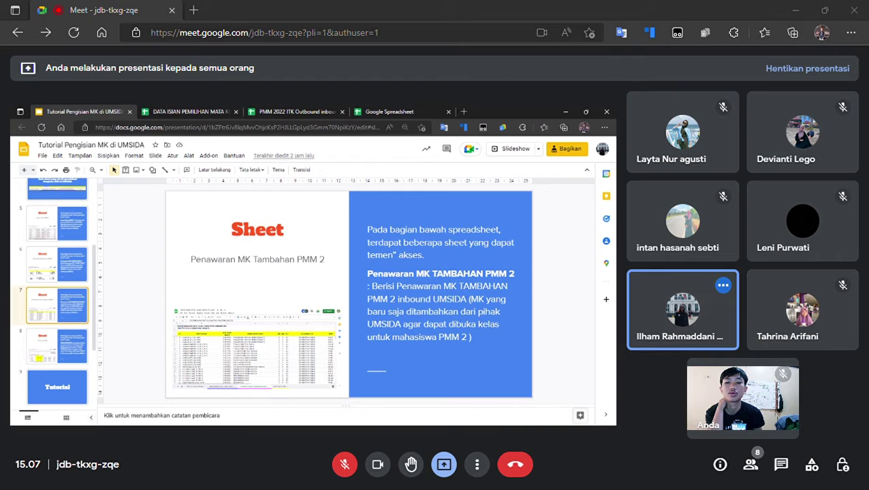
left_click(457, 312)
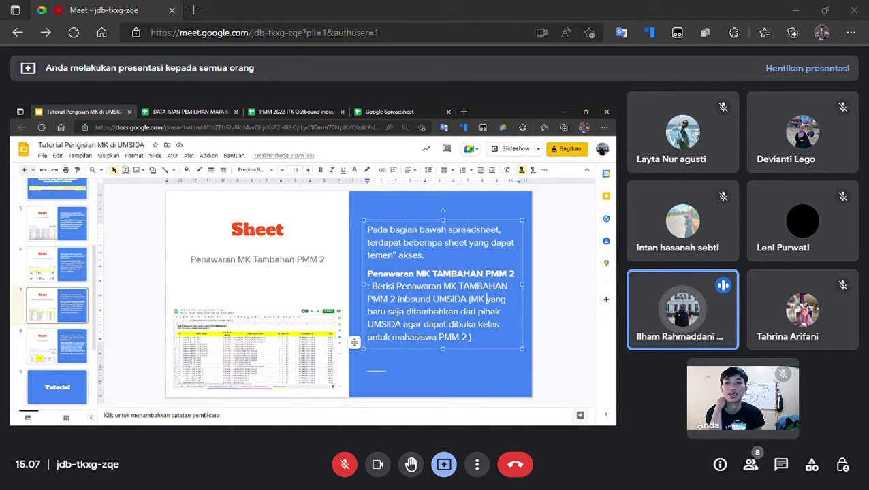
Look through the course offerings on the spreadsheet's PENAWARAN MK TAMBAHAN PMM 2 sheet, including the day and hour columns
left_click(196, 113)
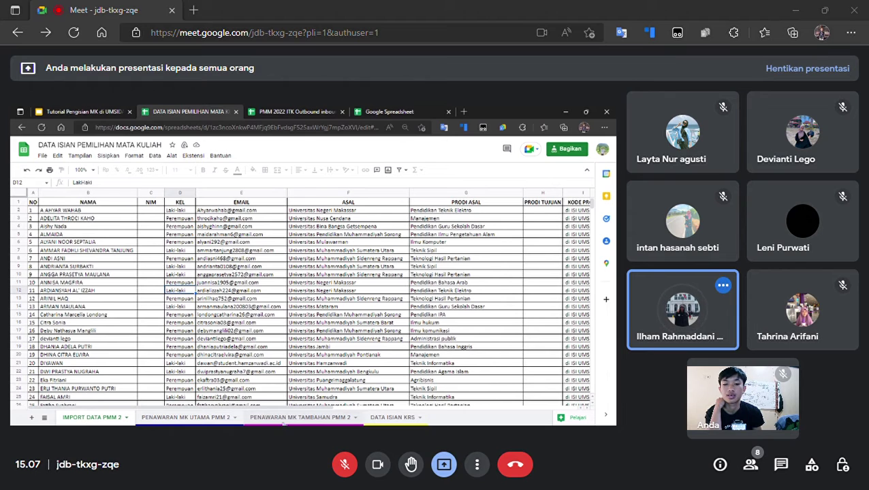
left_click(303, 415)
scroll(352, 333, "down", 7)
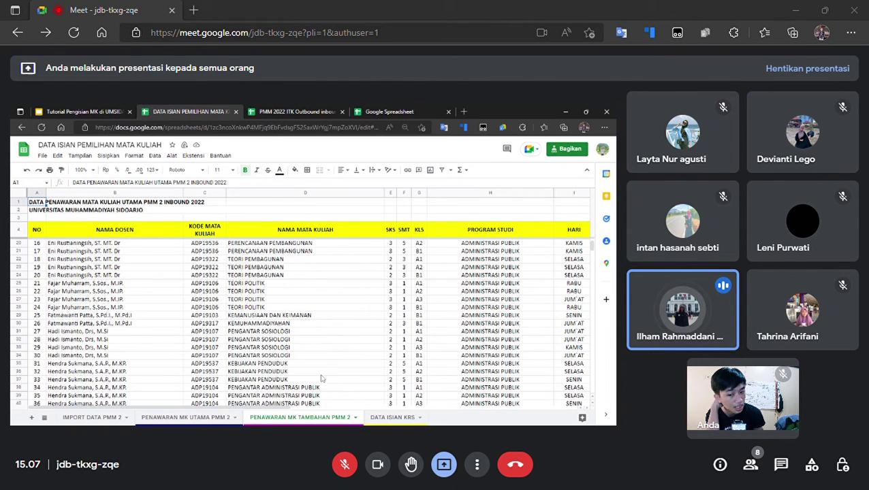
scroll(315, 384, "down", 2)
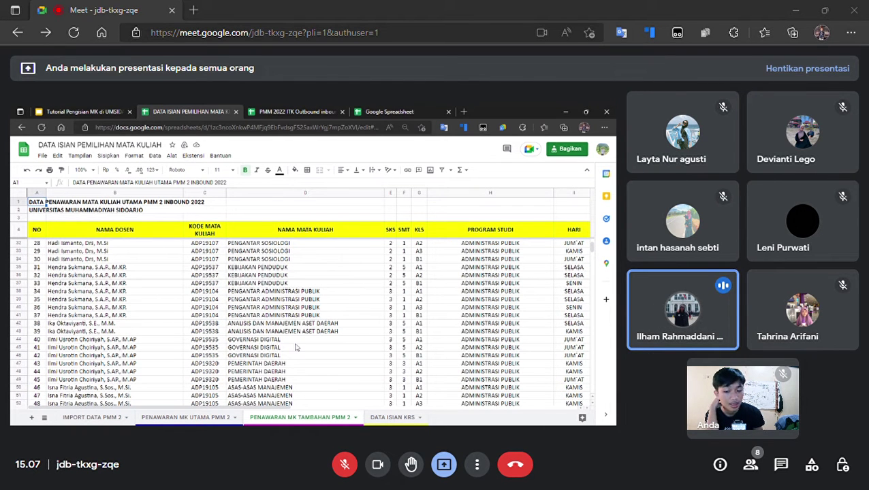
scroll(286, 337, "down", 4)
scroll(287, 337, "down", 5)
scroll(302, 397, "right", 3)
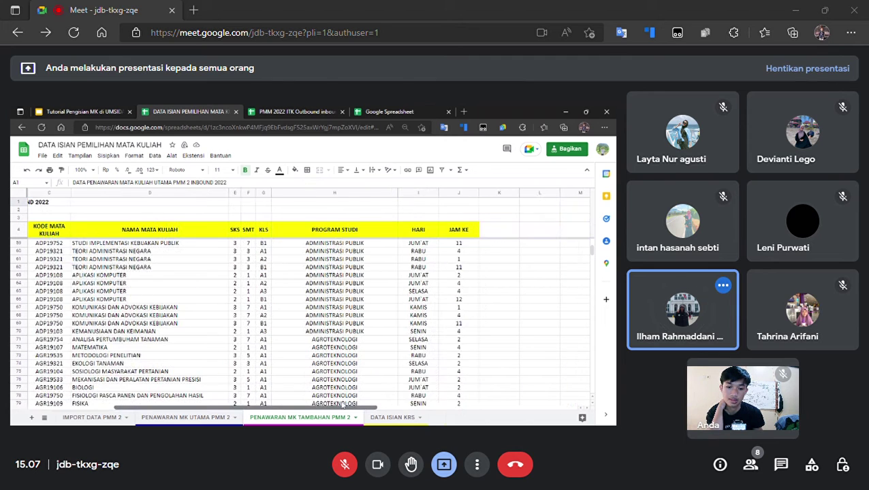
Show the Data Isian KRS slide in the presentation, then view the spreadsheet's matching DATA ISIAN KRS sheet
left_click(82, 112)
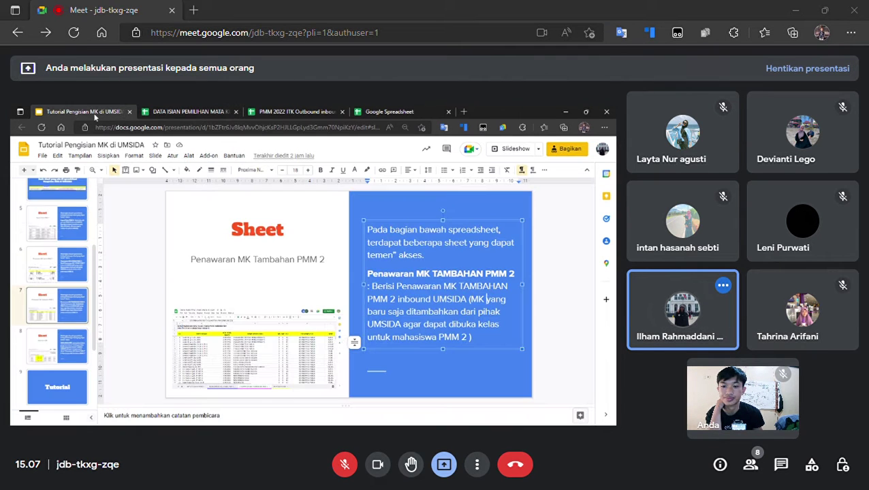
left_click(77, 344)
left_click(204, 113)
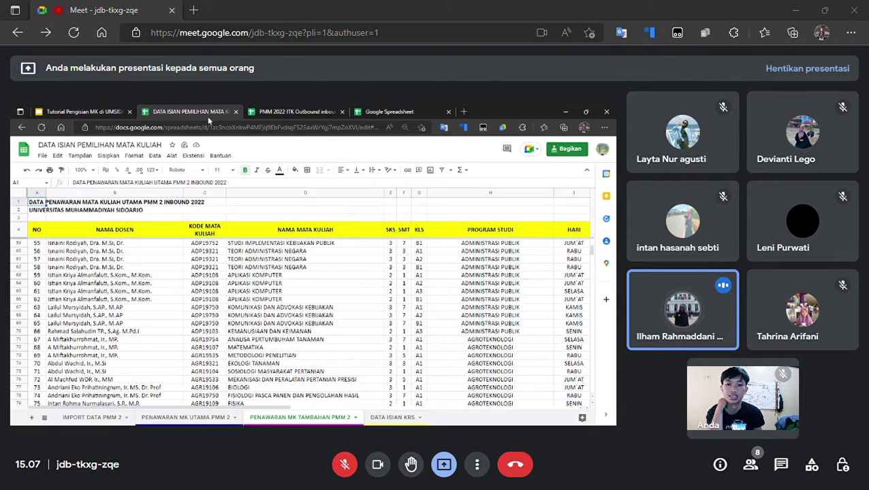
left_click(394, 418)
scroll(224, 340, "up", 2)
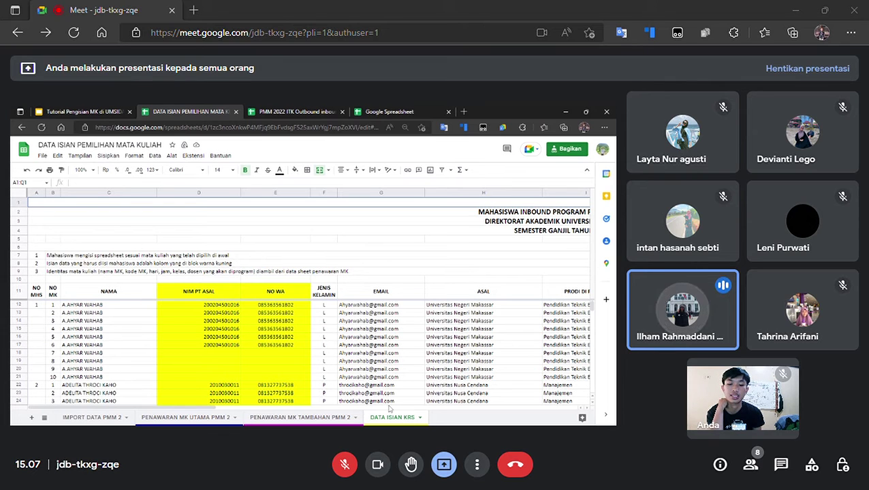
Revisit the Data Isian KRS slide, compare the additional offerings and IMPORT DATA PMM 2 sheets, and look through the DATA ISIAN KRS rows
left_click(92, 113)
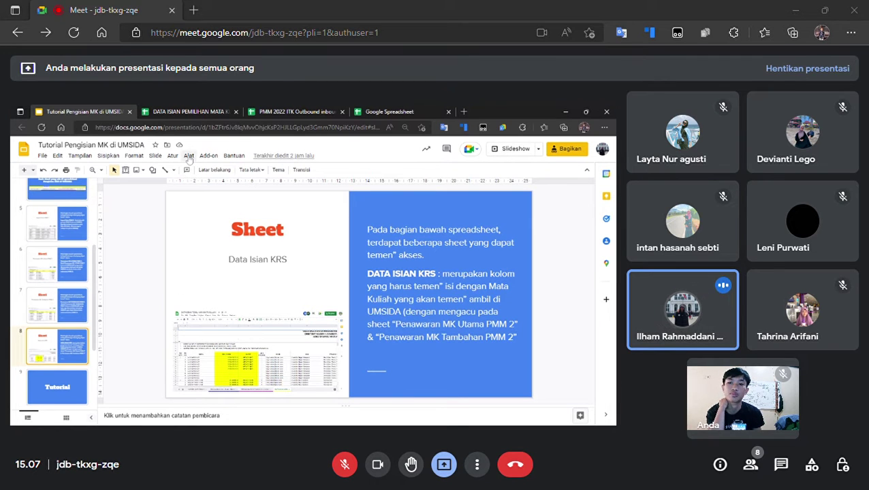
left_click(194, 115)
left_click(294, 422)
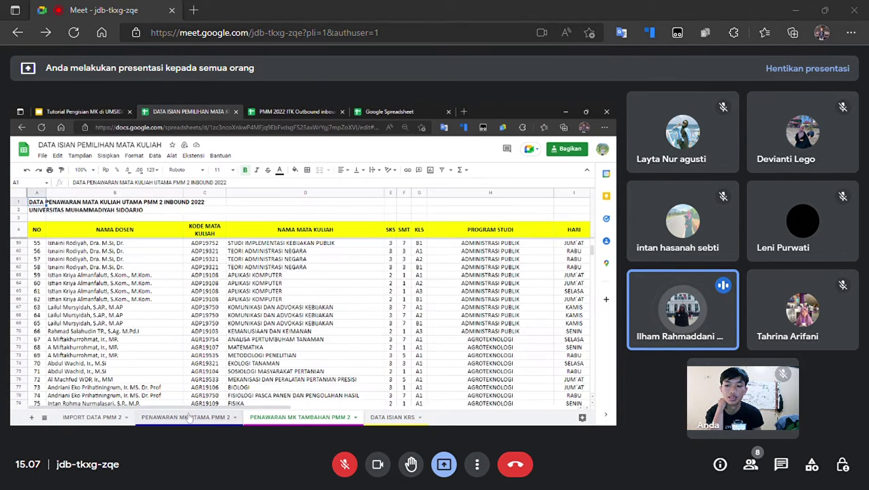
left_click(109, 418)
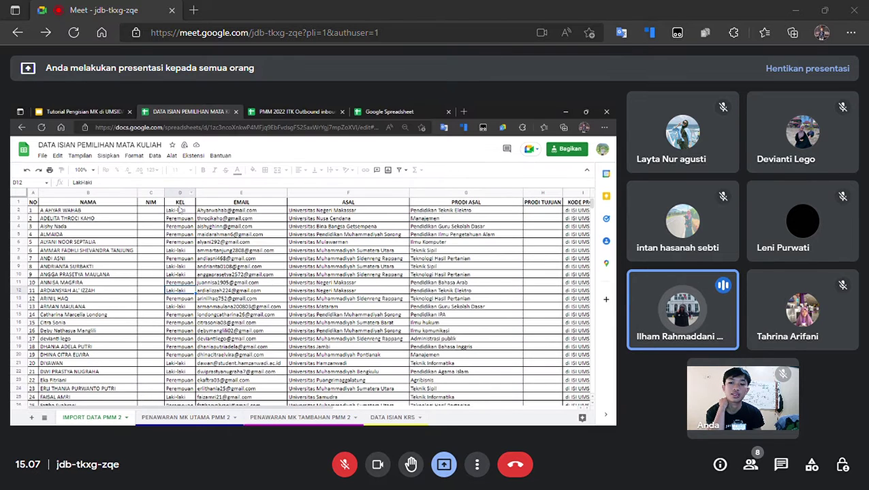
left_click(393, 418)
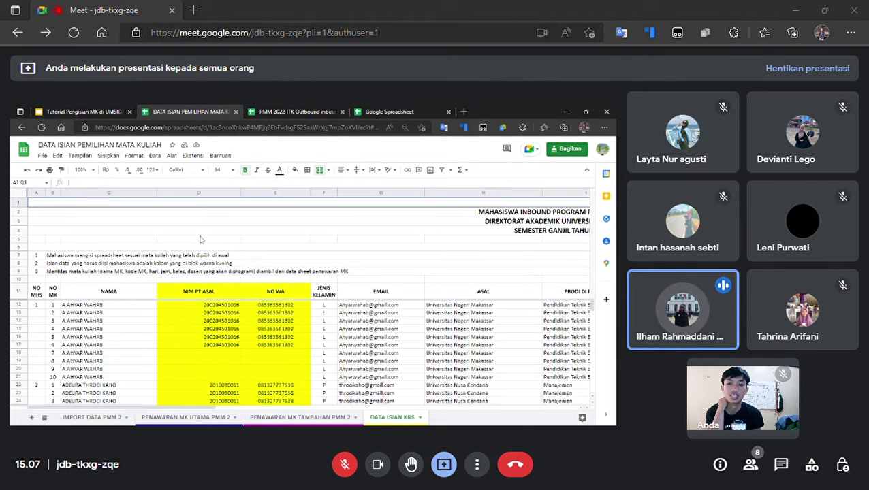
scroll(232, 354, "down", 5)
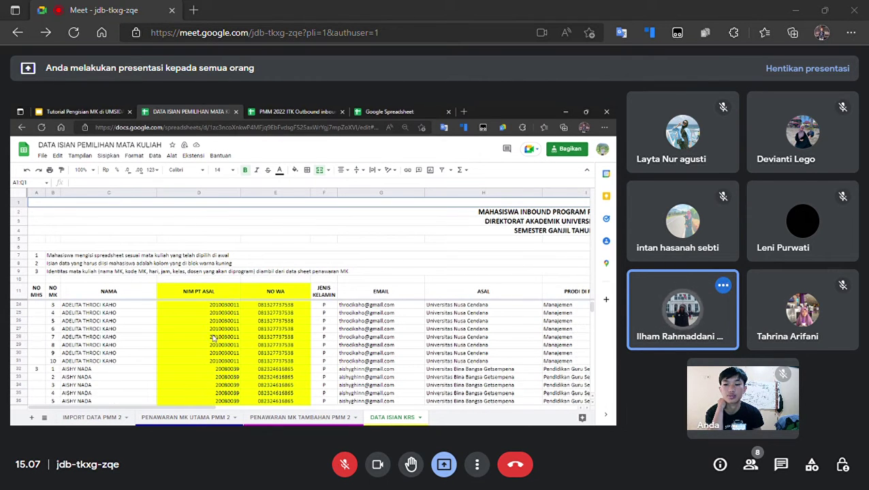
Review the Data Isian KRS slide's explanation about referring to the offering sheets and return to the spreadsheet's DATA ISIAN KRS rows
left_click(80, 112)
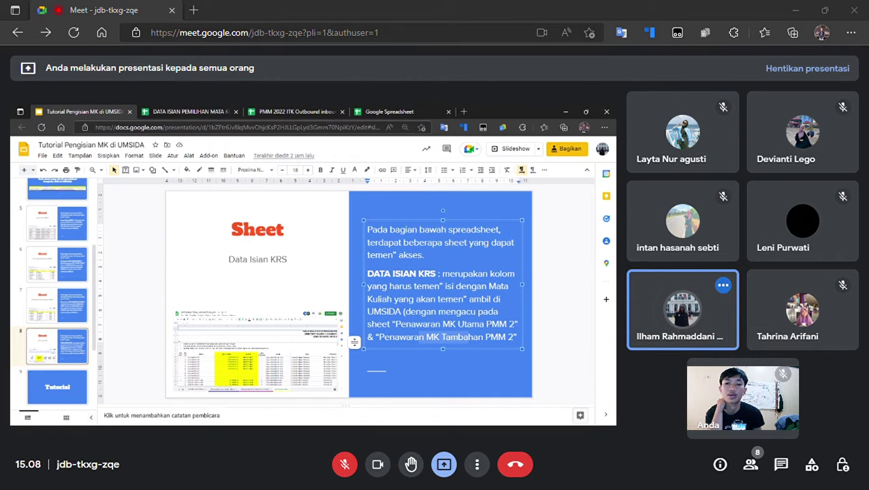
left_click(190, 112)
scroll(267, 393, "up", 3)
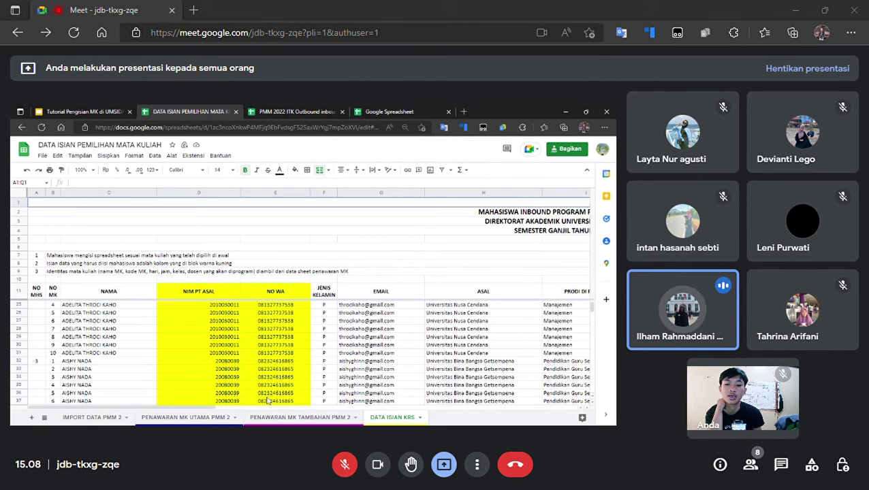
Look across the yellow DATA ISIAN KRS columns from destination program to lecturer, and open the PENAWARAN MK UTAMA PMM 2 sheet
left_click_drag(262, 409, 334, 409)
scroll(295, 313, "up", 2)
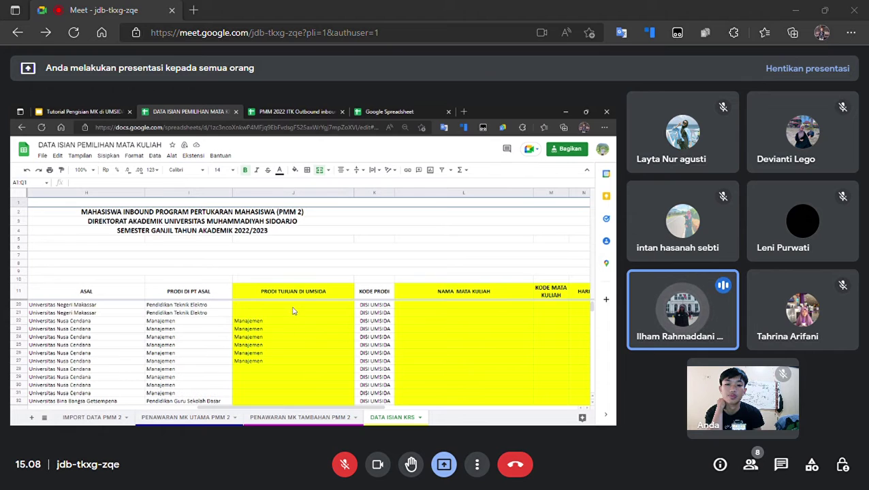
left_click_drag(350, 407, 408, 407)
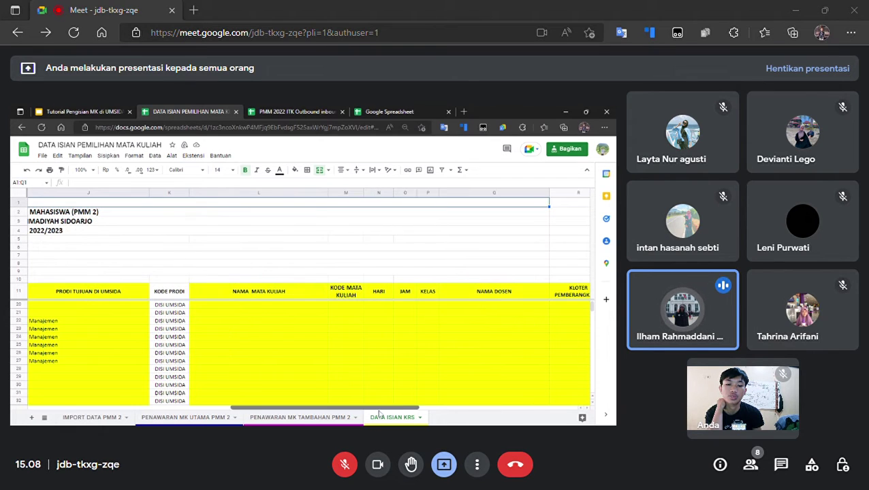
left_click(362, 322)
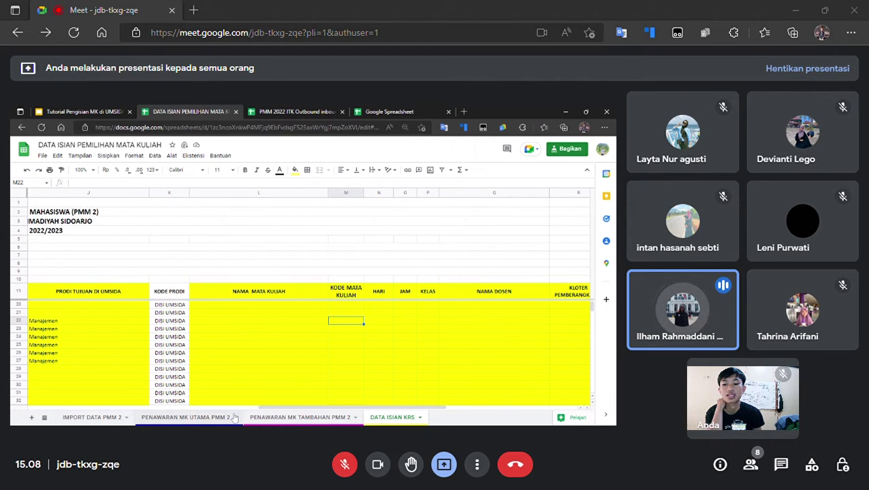
left_click(213, 419)
left_click(258, 307)
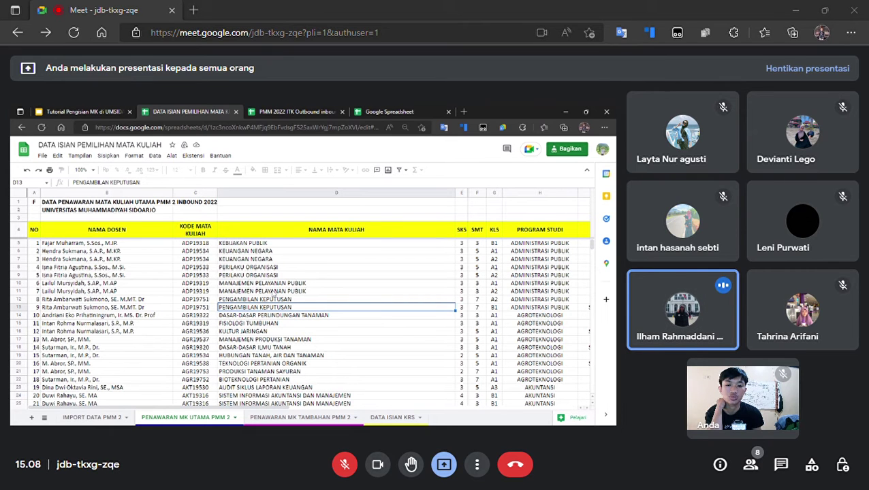
Review the inbound-outbound workbook's Nama MK Bahasa Inggris sheet, examining the Informatika student's entry and chosen courses such as Sistem Pendukung Keputusan and Kecerdasan Buatan
left_click(282, 113)
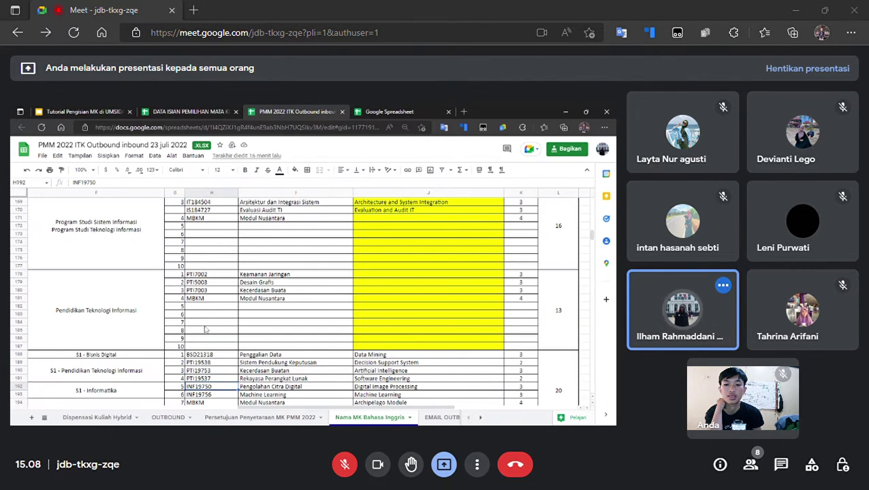
scroll(275, 374, "down", 2)
left_click_drag(284, 409, 89, 385)
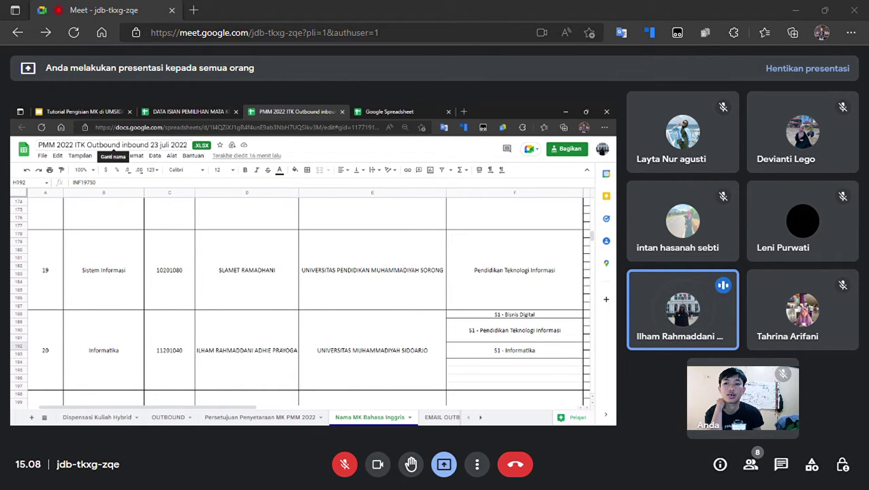
left_click(109, 146)
left_click_drag(75, 145, 87, 145)
left_click(113, 370)
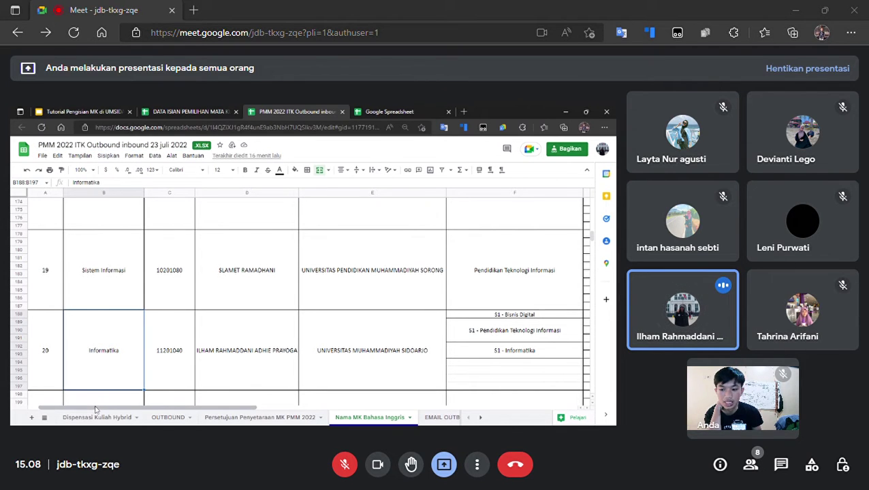
left_click_drag(102, 409, 262, 406)
left_click(265, 316)
left_click(284, 322)
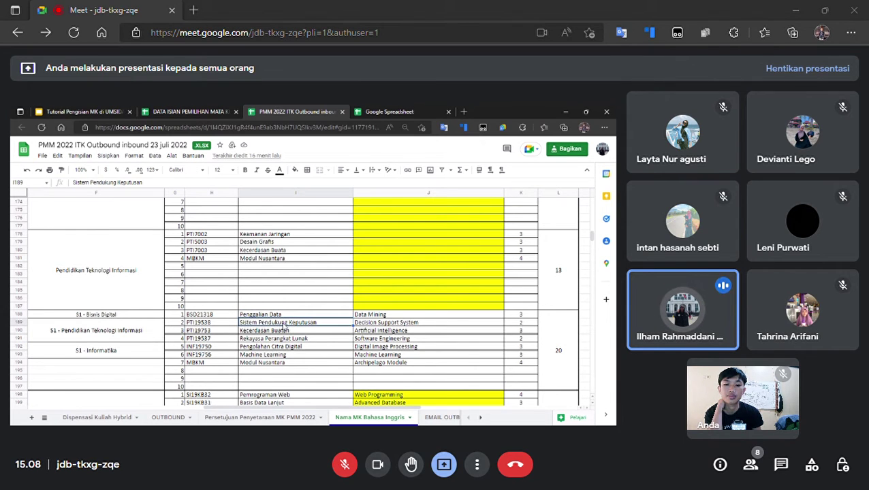
left_click(289, 331)
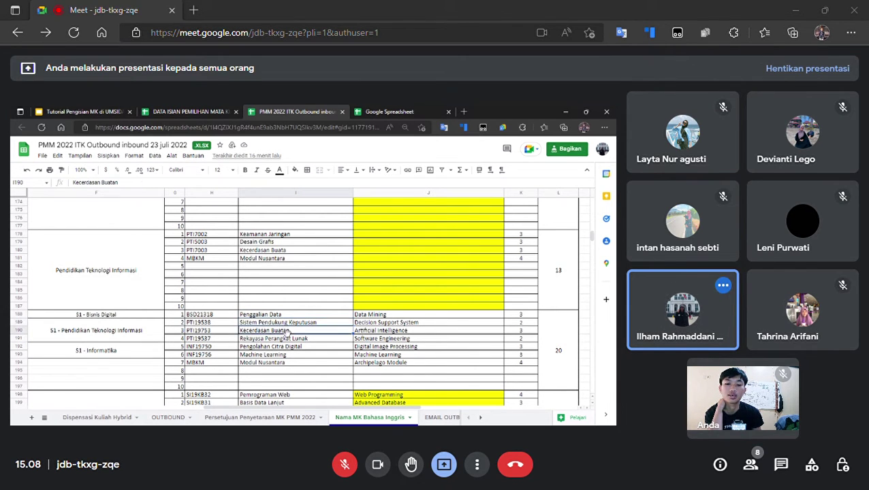
Search the PENAWARAN MK UTAMA PMM 2 sheet for "Data mining", checking the course name against the student's chosen course list
left_click(175, 113)
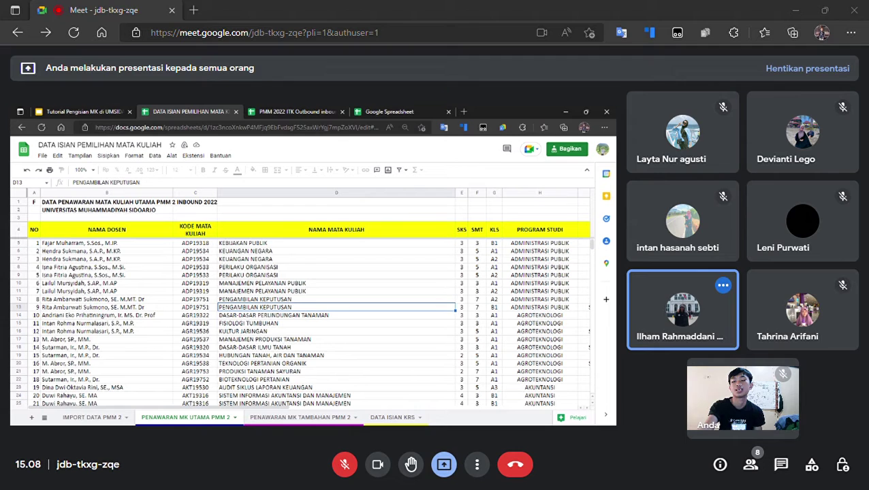
key("ctrl+f")
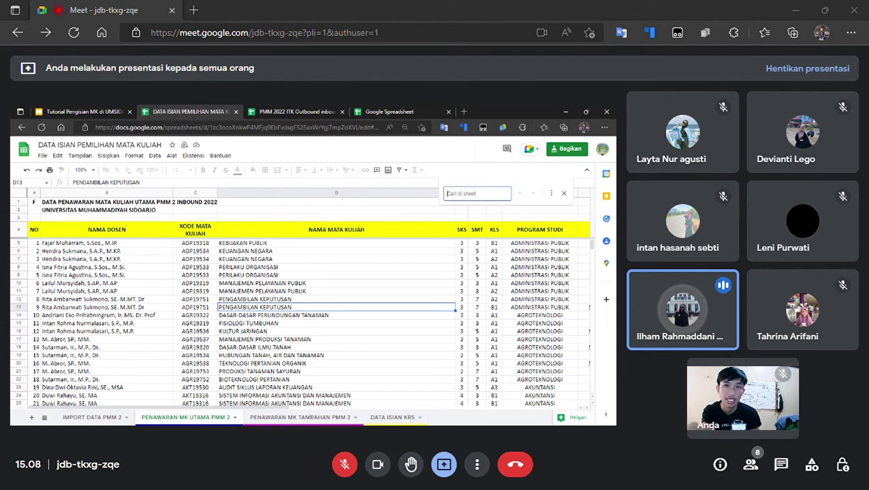
left_click(260, 112)
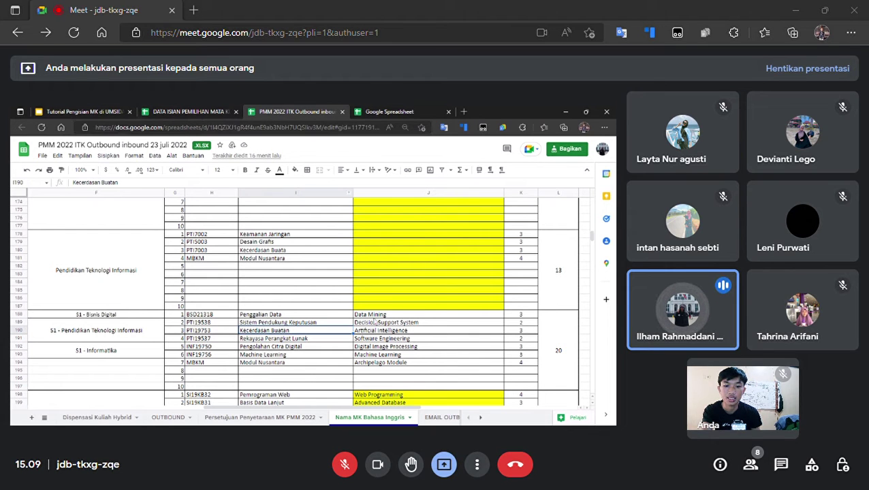
left_click(185, 112)
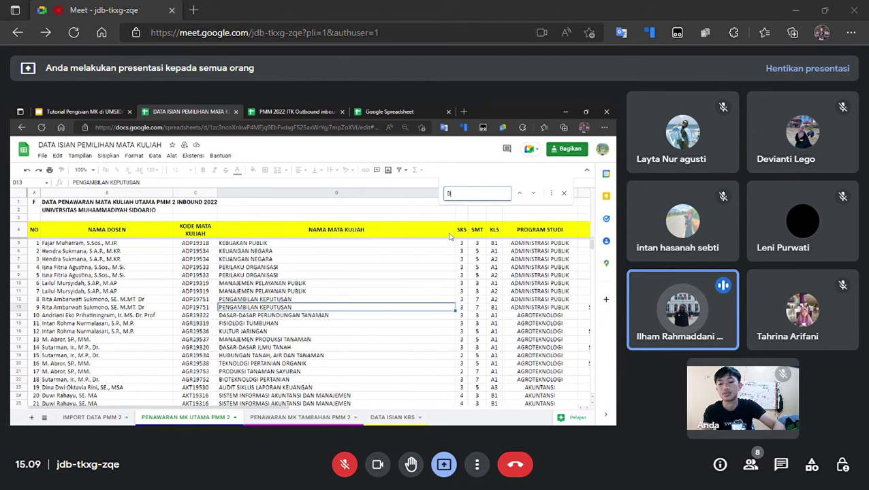
type("ta min")
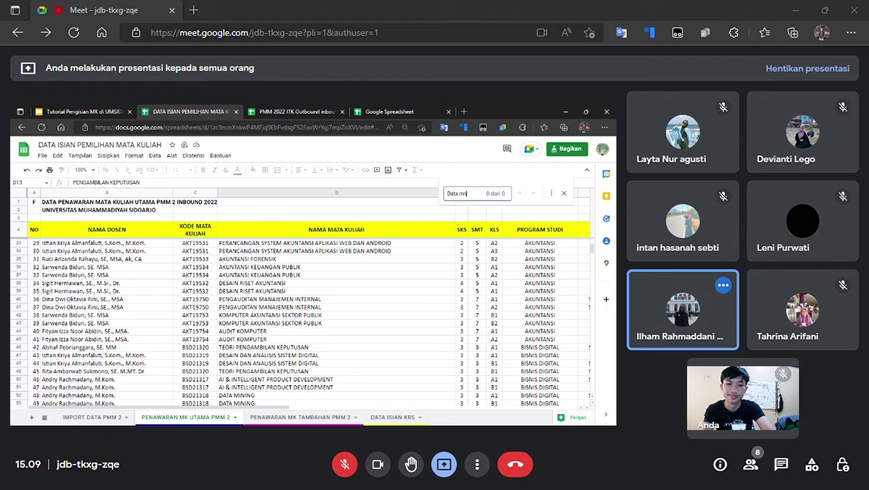
type("ing")
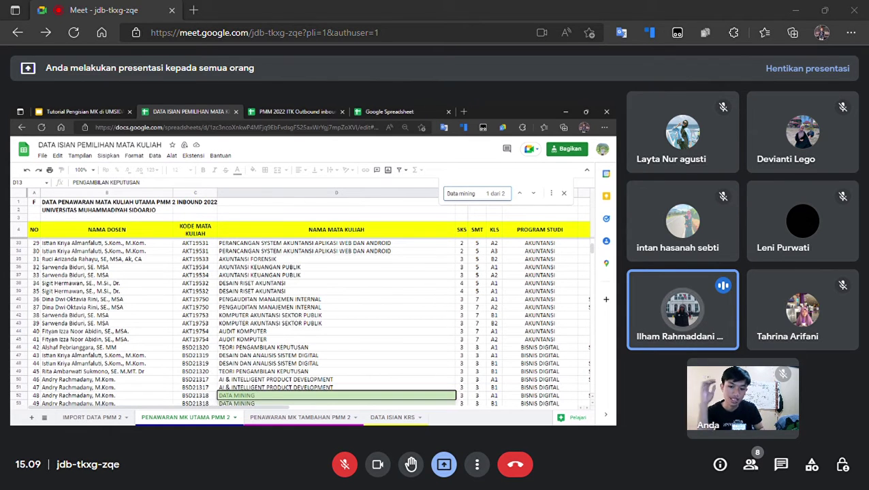
scroll(354, 352, "down", 4)
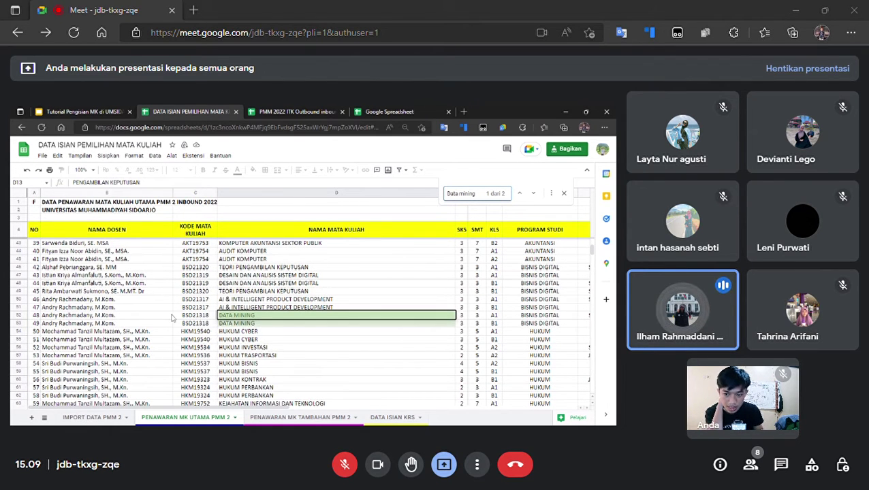
Compare the Data Mining offering's course code, name and credits with the matching Penggalian Data entry in the student's chosen course list
left_click_drag(193, 318, 273, 318)
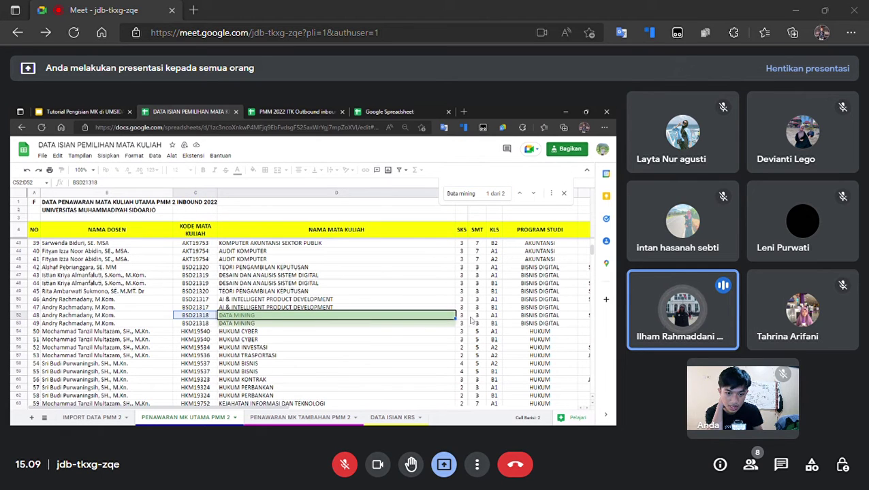
left_click_drag(470, 319, 545, 307)
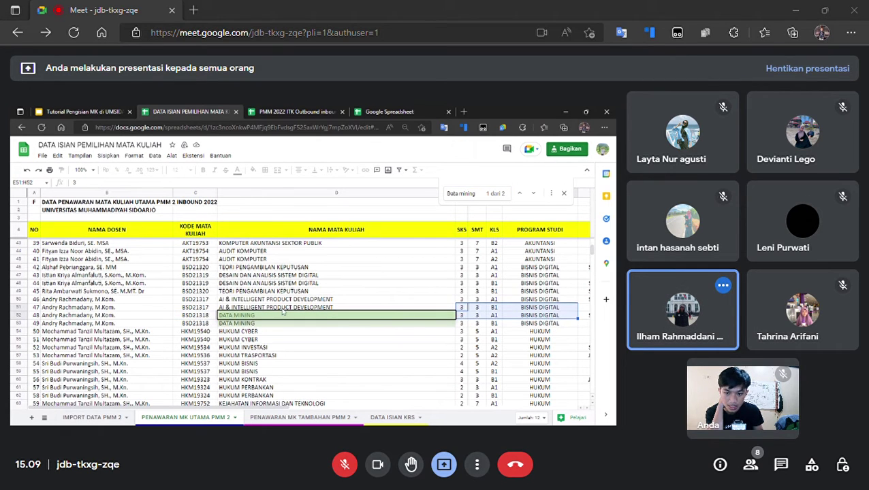
left_click(203, 318)
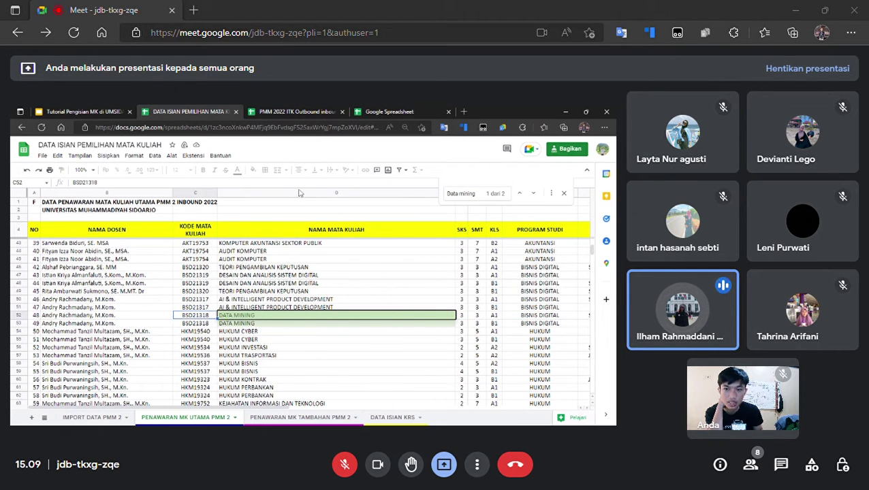
left_click(298, 111)
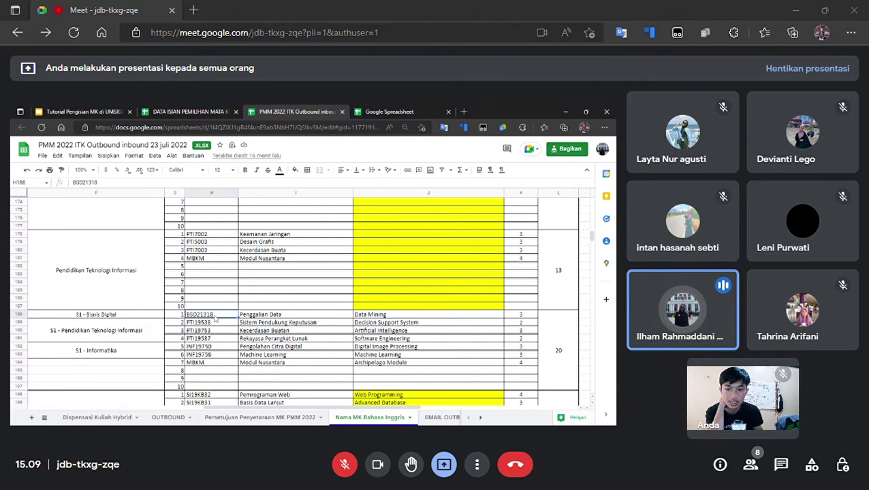
left_click(247, 317)
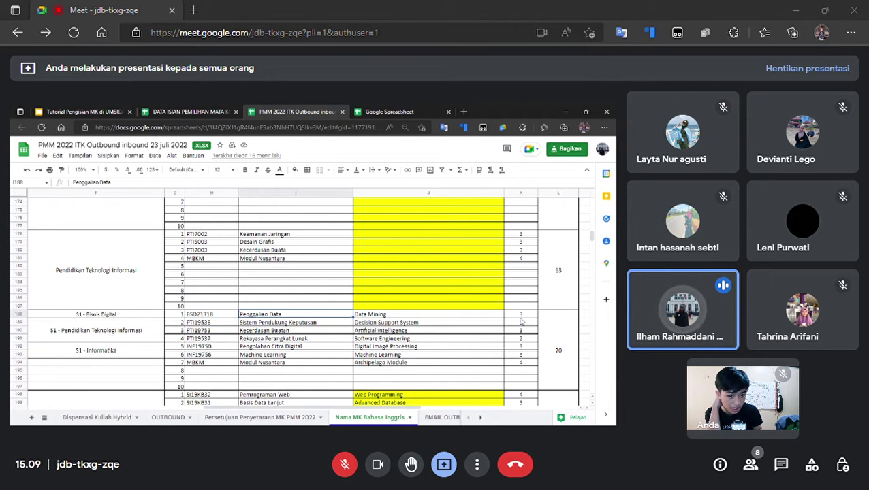
left_click(168, 114)
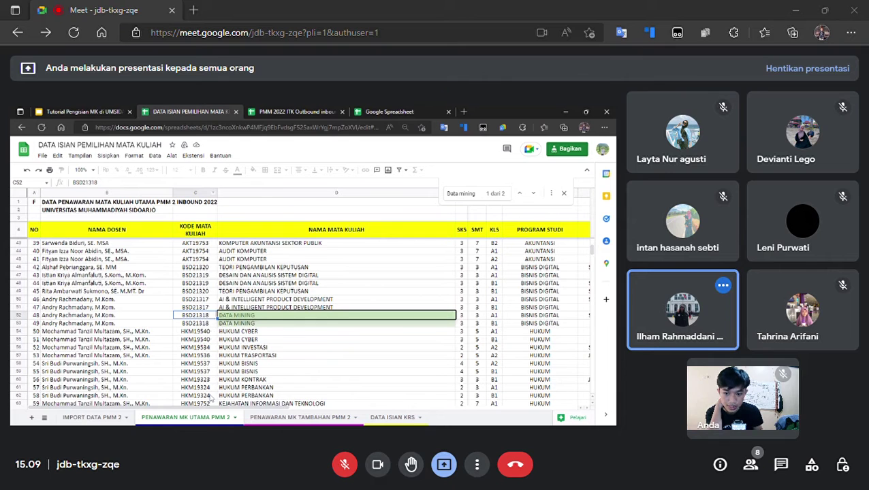
Examine the first Data Mining offering's credits, class, study program, day and hour on the PENAWARAN MK UTAMA PMM 2 sheet
left_click_drag(210, 407, 329, 413)
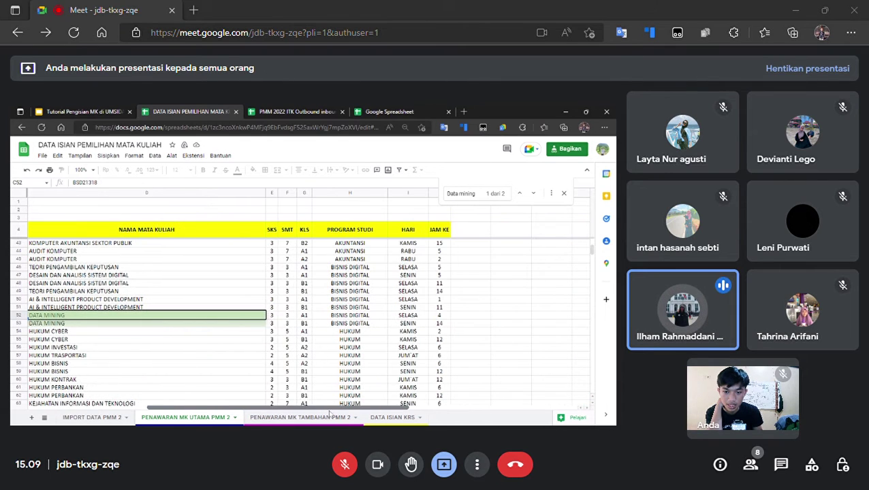
left_click(273, 316)
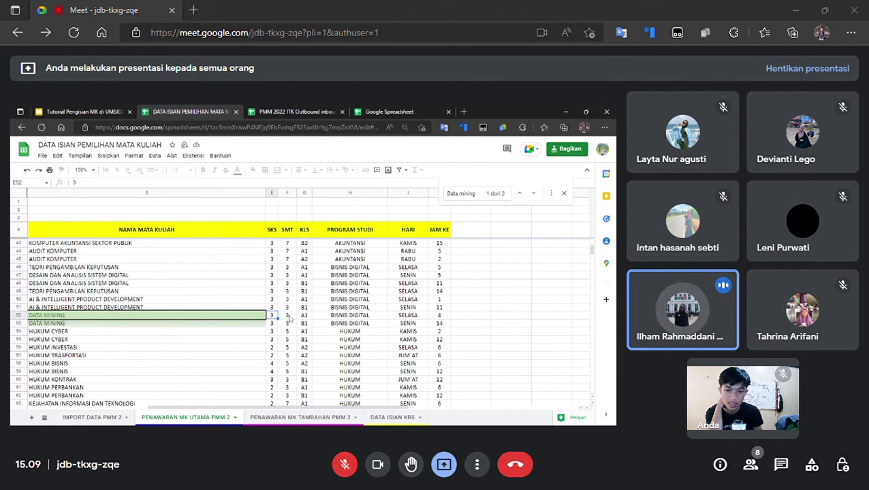
left_click(306, 316)
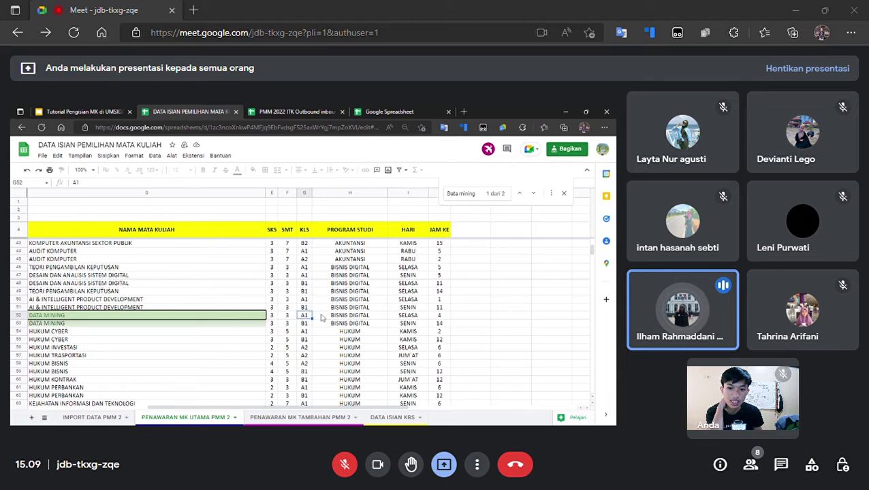
left_click(345, 318)
left_click_drag(397, 320, 446, 318)
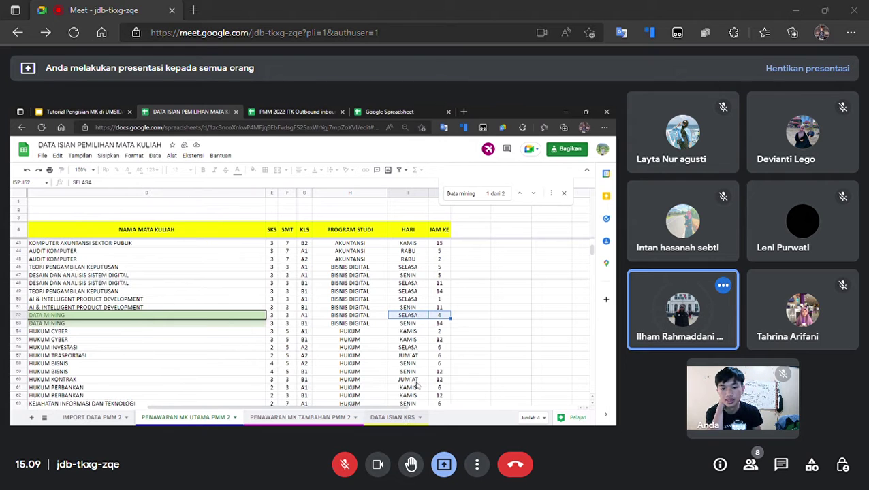
Look through the student list on the DATA ISIAN KRS sheet to locate the Informatika student's rows
left_click(404, 419)
scroll(204, 348, "up", 2)
left_click_drag(320, 408, 182, 404)
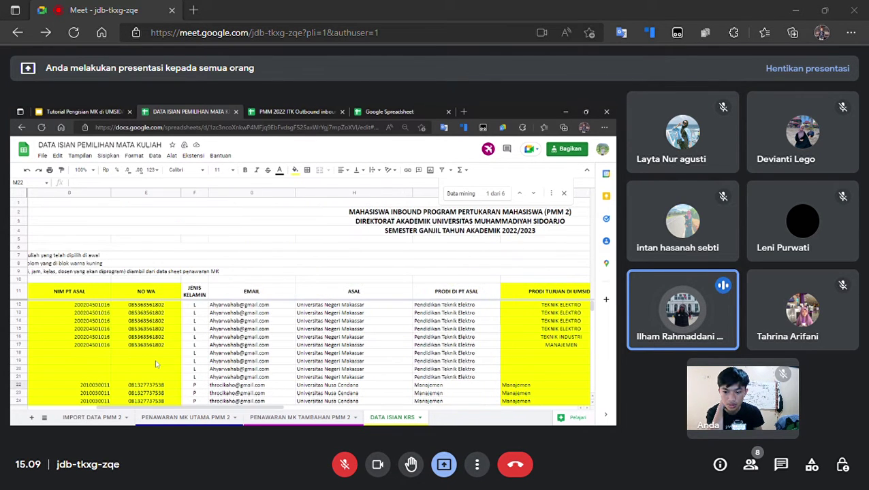
scroll(78, 368, "left", 3)
scroll(79, 368, "up", 1)
scroll(82, 366, "down", 20)
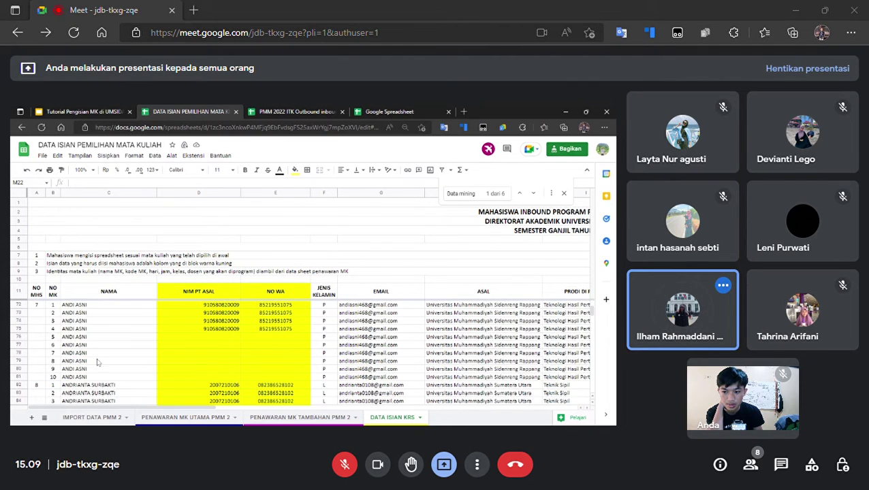
scroll(105, 370, "down", 20)
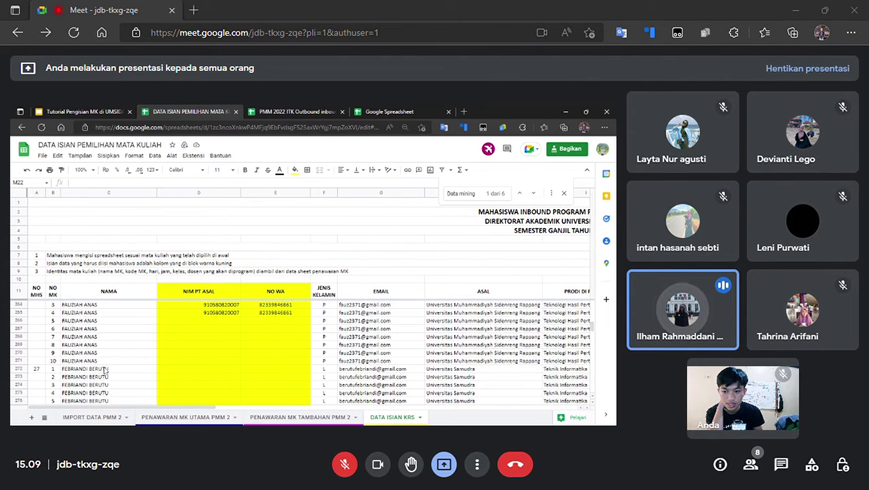
scroll(103, 374, "up", 6)
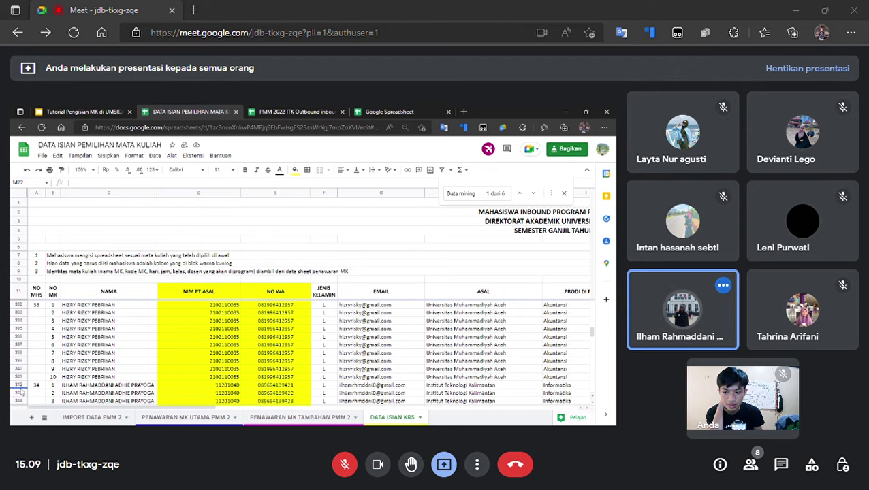
Select row 342 in DATA ISIAN KRS and examine its Data Mining entry, including the course code and day columns
left_click(19, 385)
left_click_drag(129, 408, 392, 406)
scroll(317, 368, "down", 3)
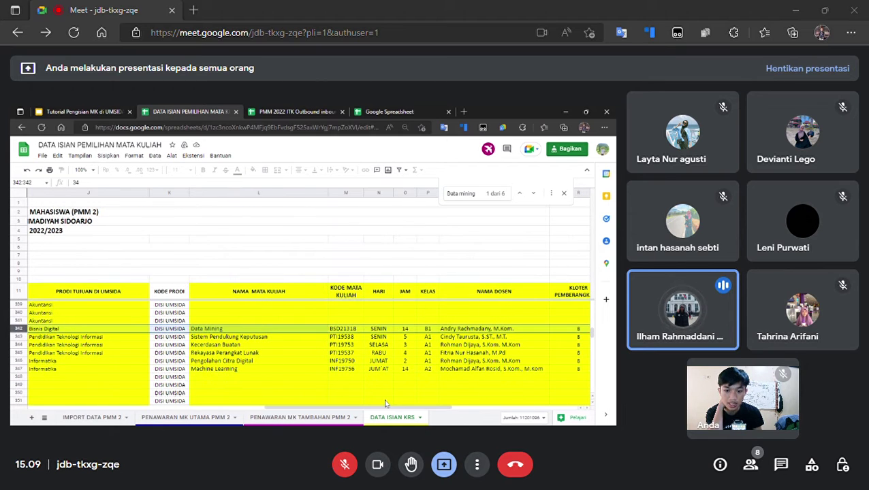
left_click(318, 386)
left_click(347, 329)
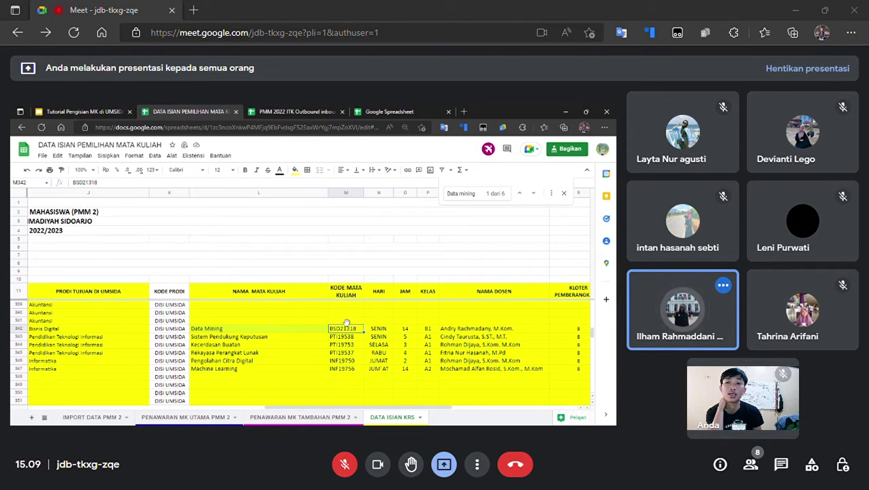
left_click(384, 332)
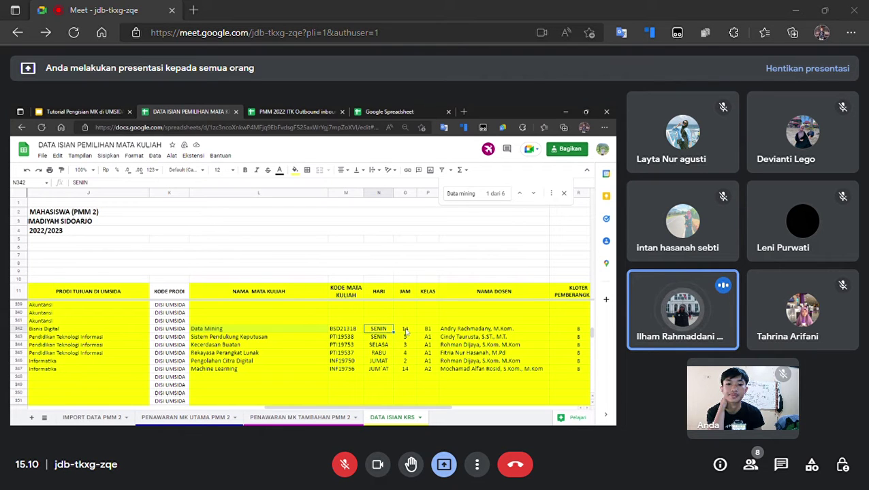
Select both Data Mining offerings on the PENAWARAN MK UTAMA PMM 2 sheet and compare their classes, days and hours
left_click(276, 111)
left_click(181, 112)
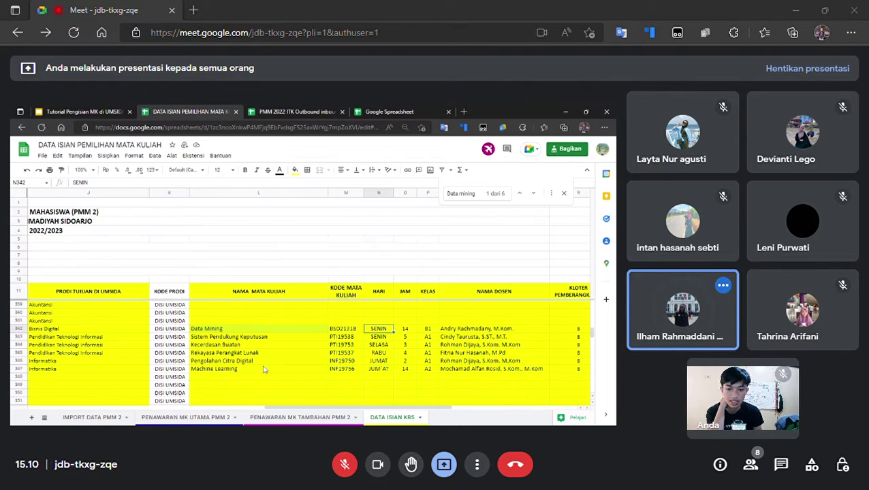
left_click(209, 418)
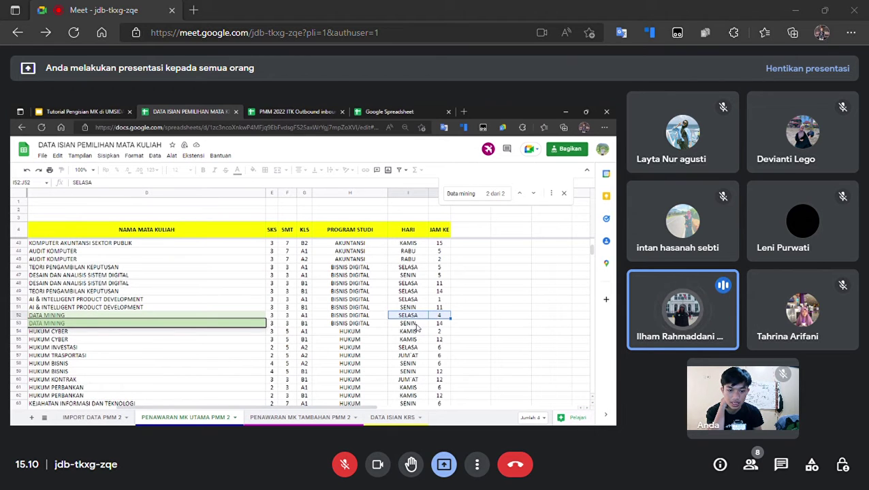
left_click_drag(417, 325, 449, 328)
left_click_drag(152, 319, 441, 330)
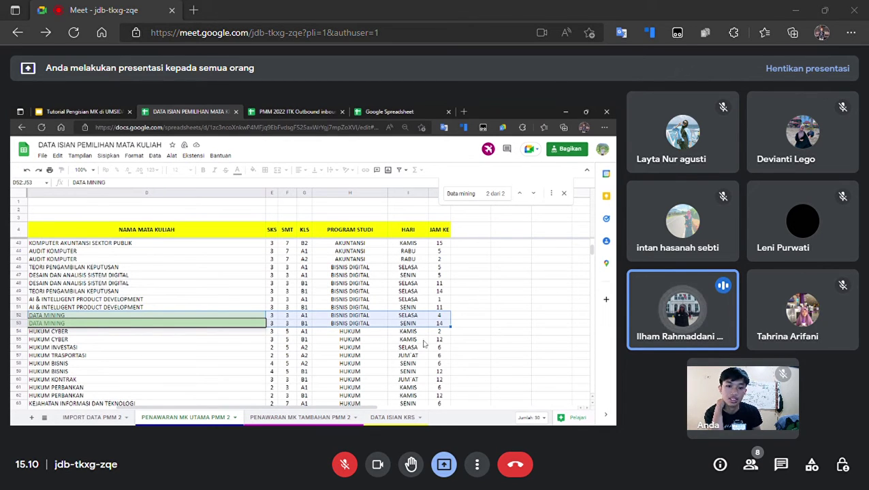
Compare the class of the Data Mining entry in DATA ISIAN KRS with the main offering, and examine the entry's lecturer field
left_click(297, 111)
left_click(190, 112)
left_click(381, 420)
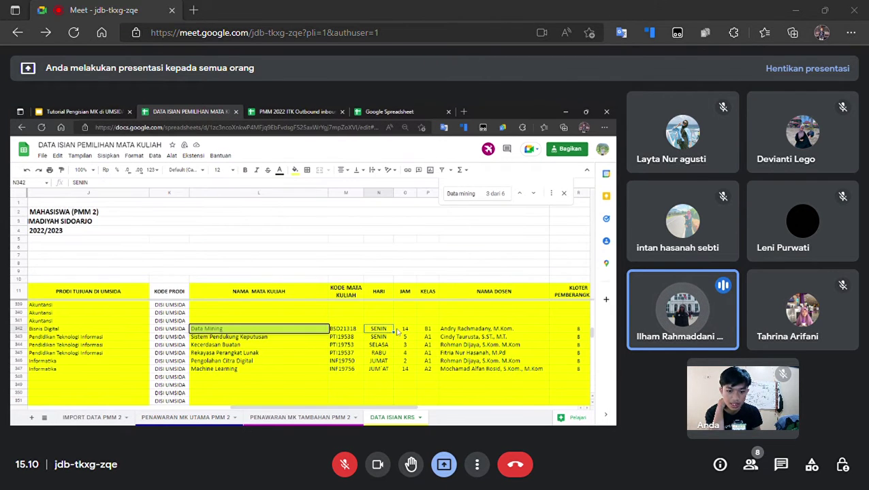
left_click(434, 331)
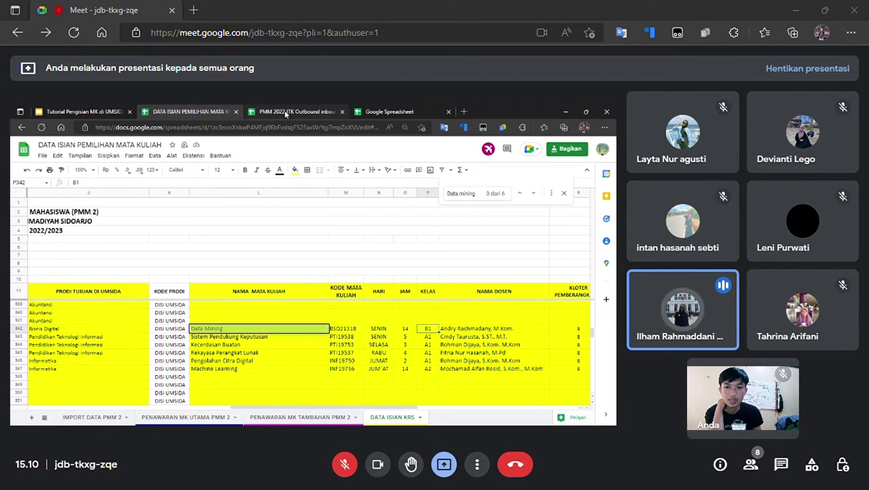
left_click(211, 421)
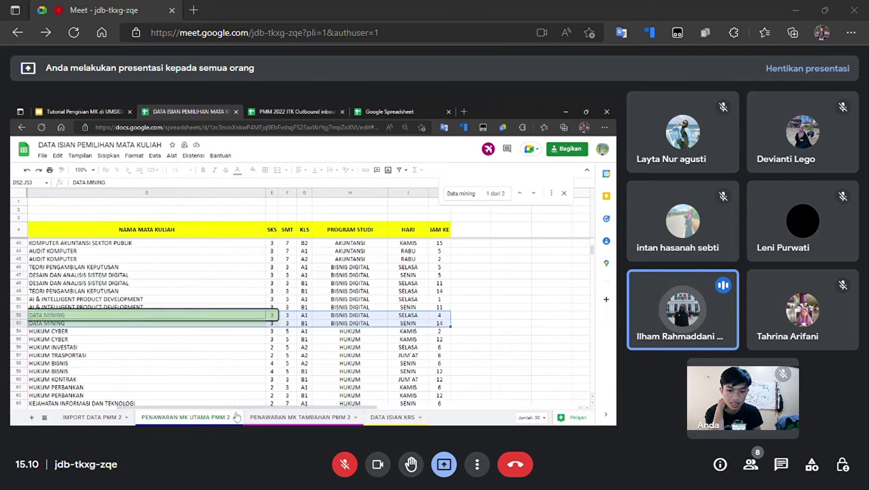
left_click(311, 326)
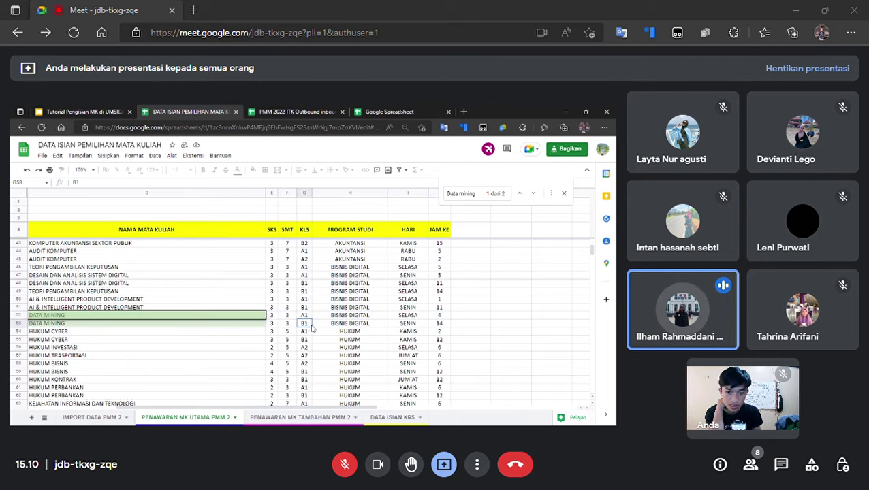
left_click(378, 417)
left_click(478, 331)
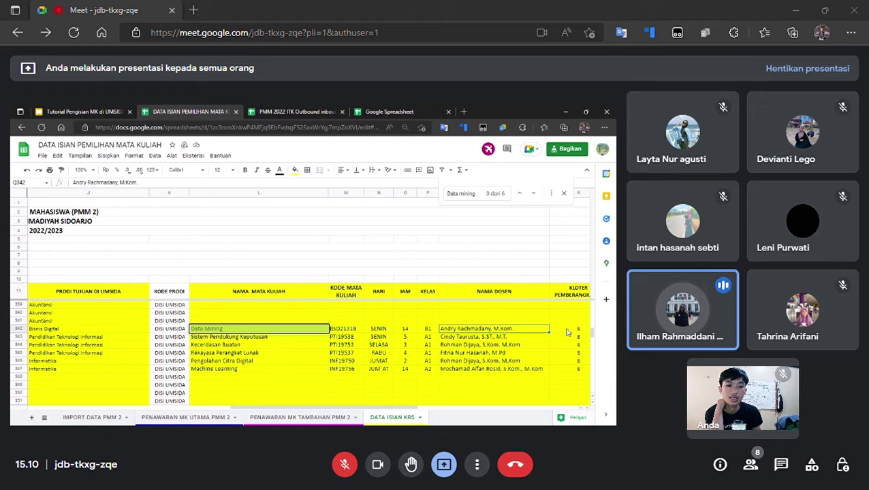
Find the second Data Mining offering on the PENAWARAN MK TAMBAHAN PMM 2 sheet
left_click(310, 421)
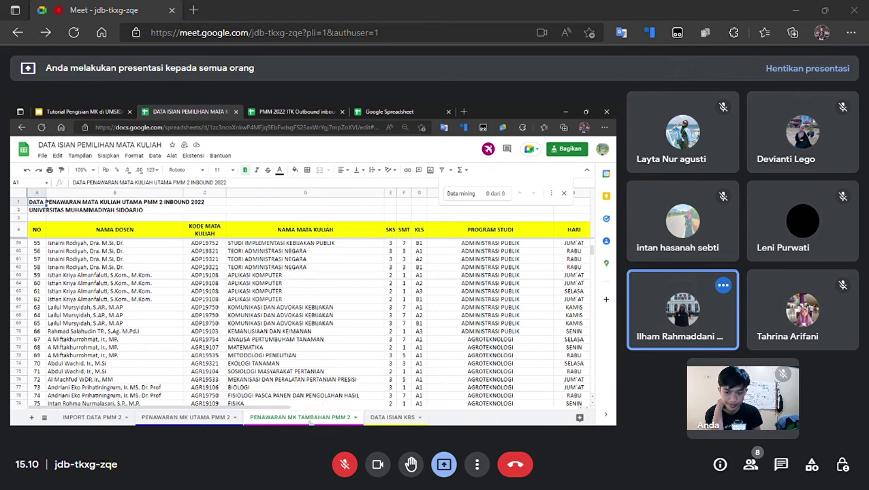
left_click(198, 418)
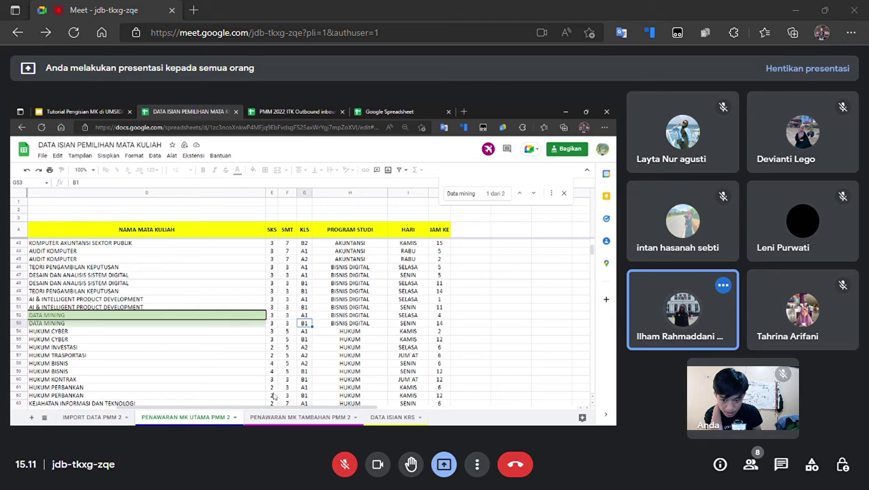
left_click(300, 418)
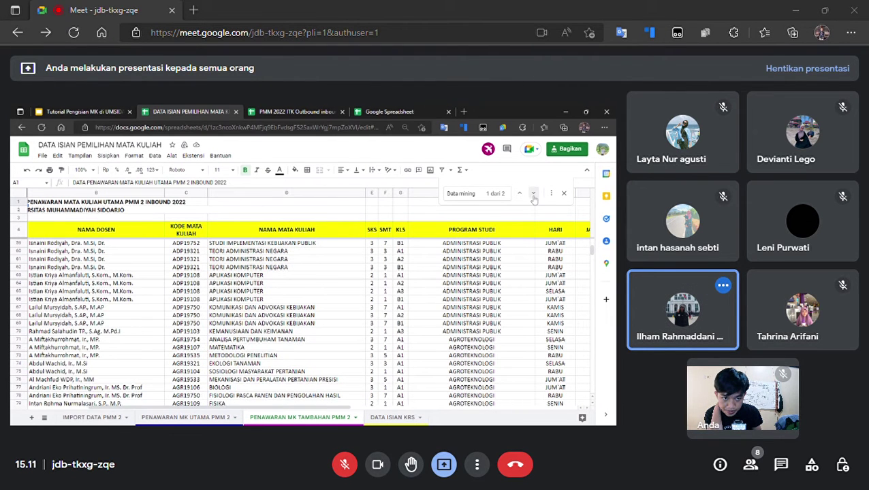
left_click(534, 195)
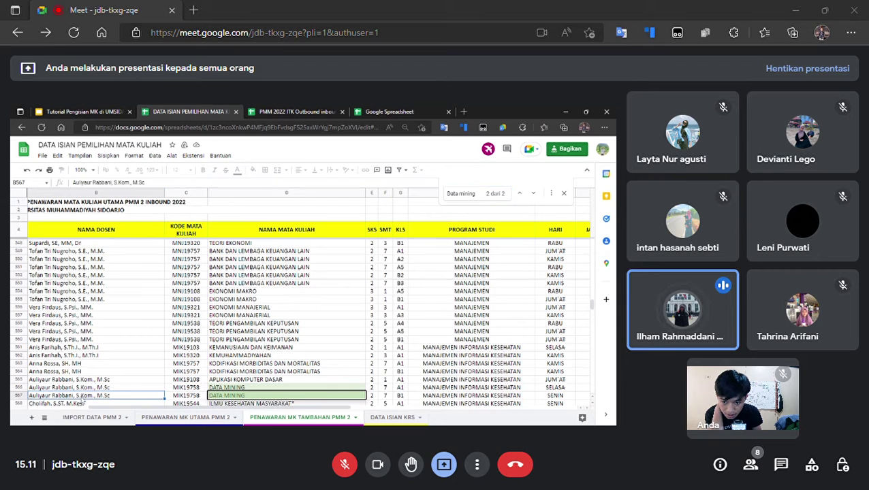
Check the lecturer of the first Data Mining offering on the PENAWARAN MK UTAMA PMM 2 sheet
left_click(229, 418)
left_click_drag(233, 409, 129, 408)
left_click(99, 316)
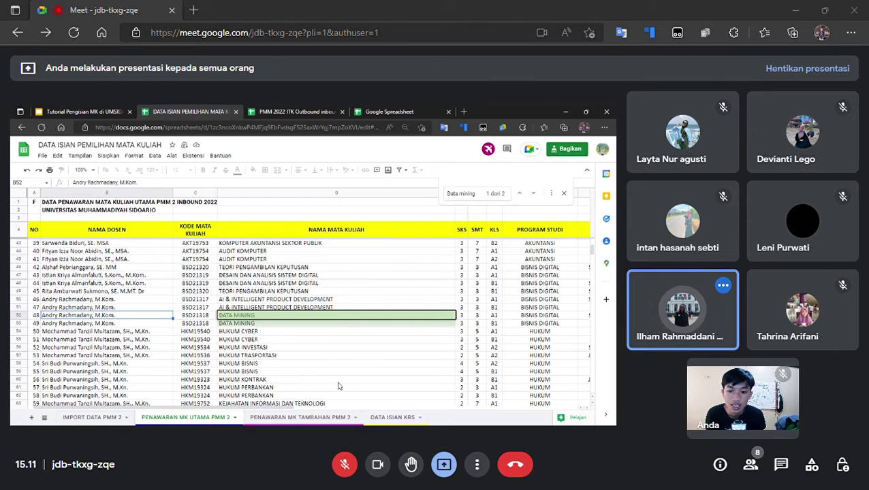
Examine the course name, lecturer and study program of the class B1 Data Mining offering on the PENAWARAN MK TAMBAHAN PMM 2 sheet
left_click(310, 420)
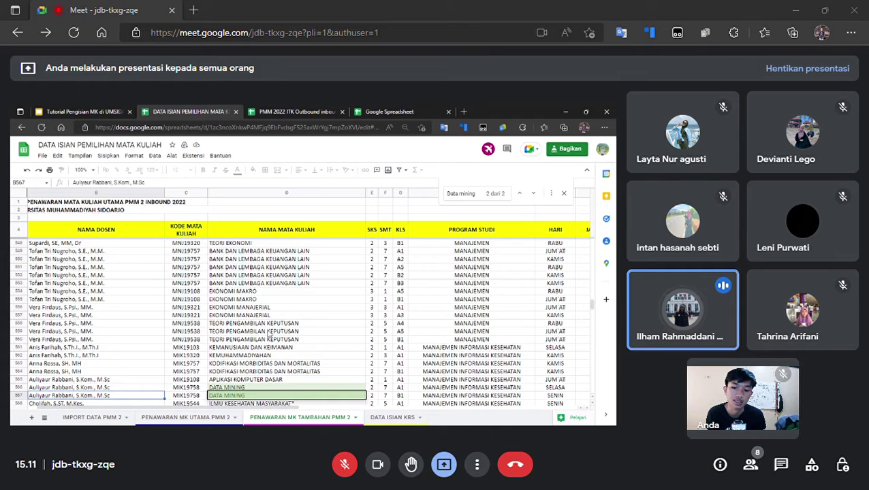
scroll(297, 344, "down", 2)
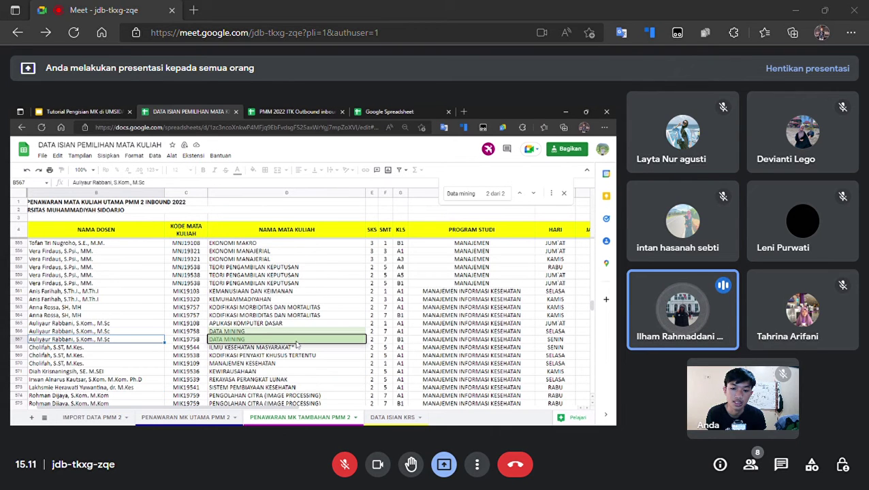
left_click(245, 340)
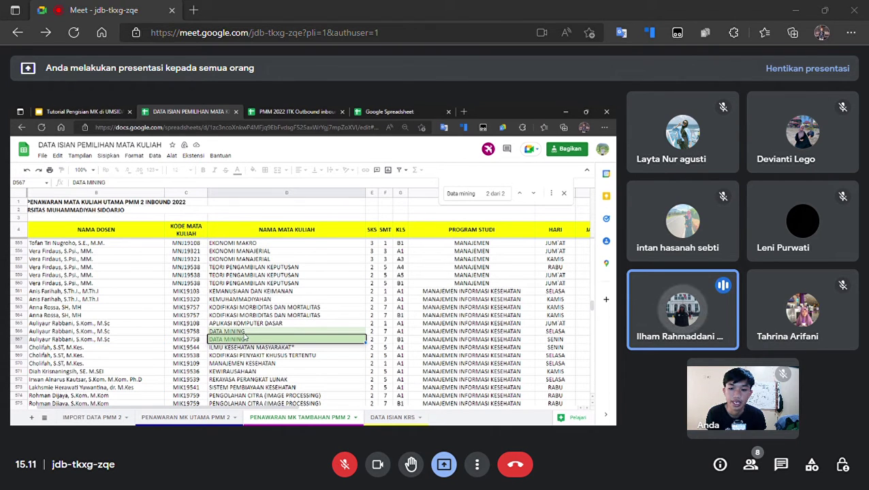
left_click(139, 340)
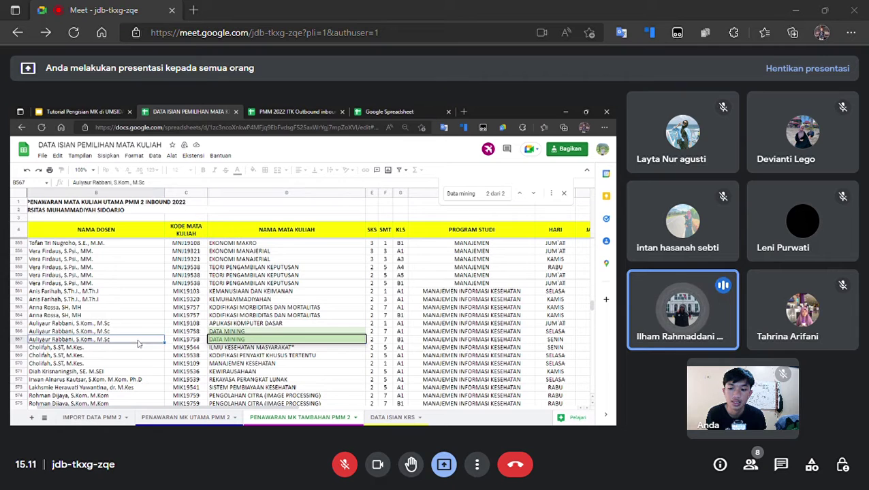
left_click(453, 341)
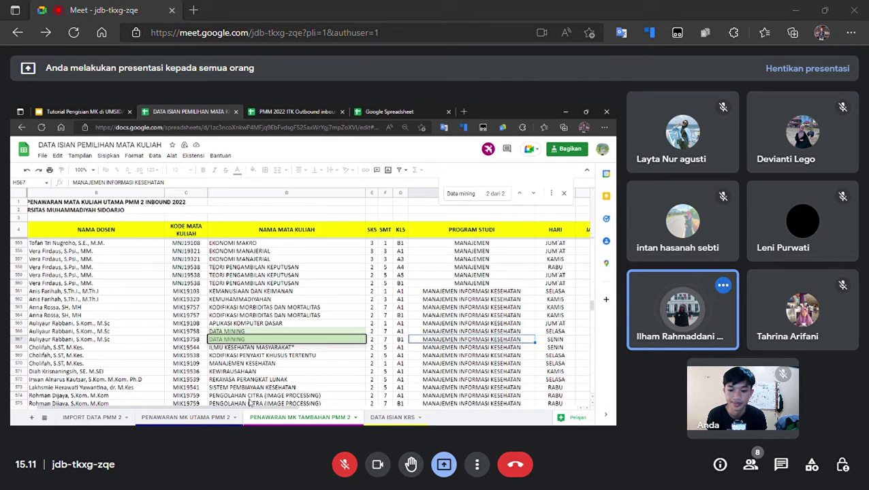
Compare the Data Mining offerings on the PENAWARAN MK UTAMA PMM 2 and PENAWARAN MK TAMBAHAN PMM 2 sheets
left_click(197, 418)
left_click(272, 418)
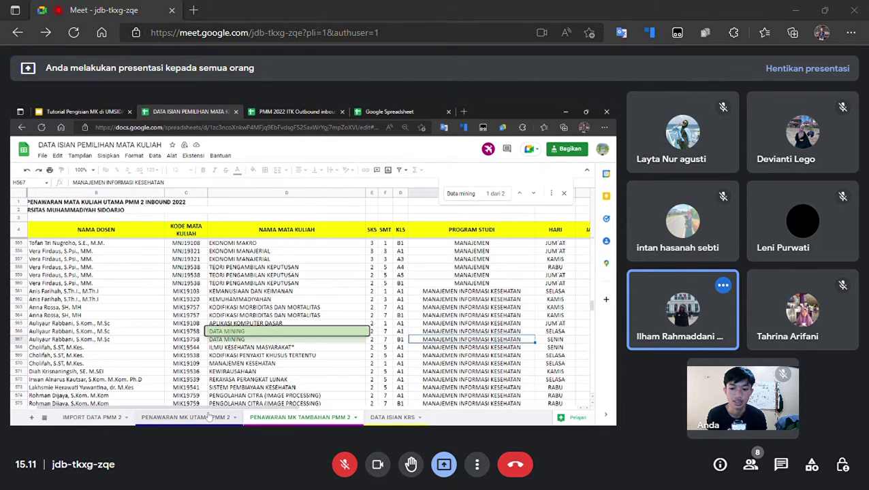
left_click(207, 418)
left_click(274, 418)
left_click(208, 418)
left_click(274, 419)
left_click(207, 418)
left_click(274, 418)
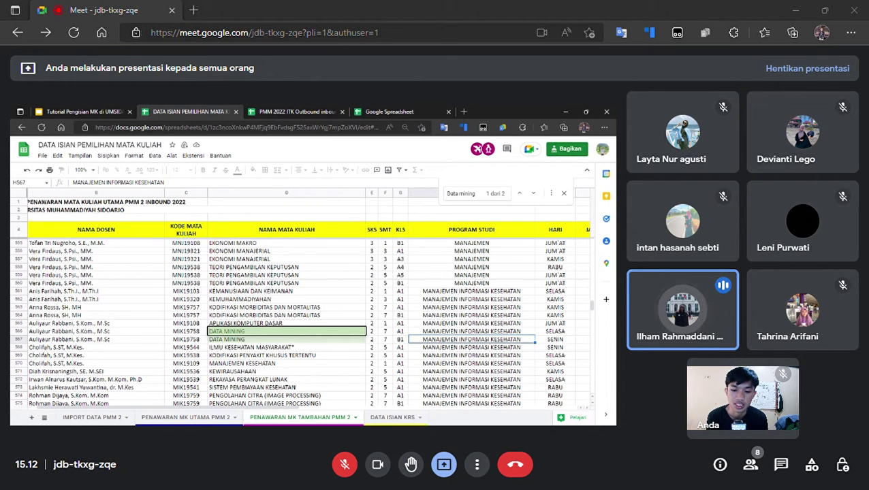
left_click(192, 418)
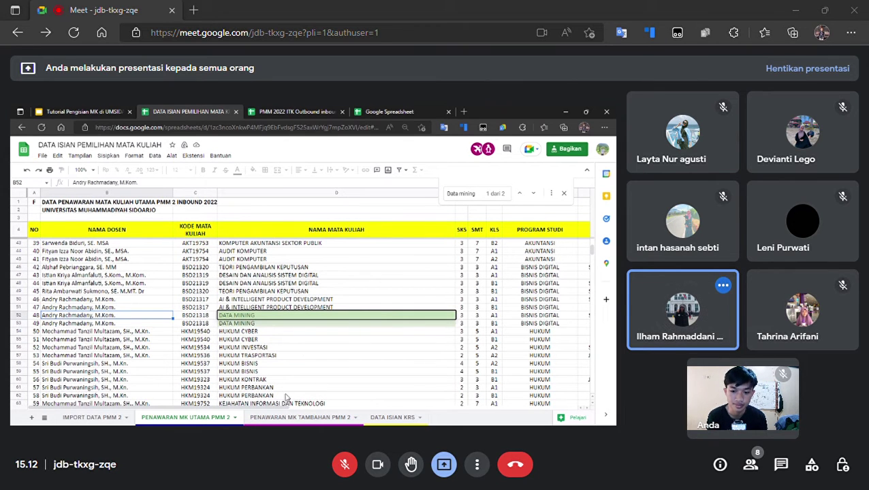
left_click(259, 418)
left_click(206, 419)
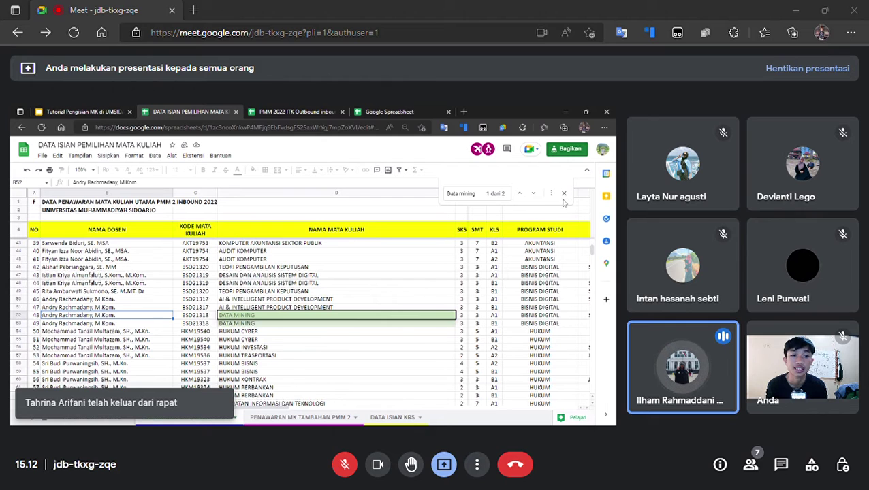
Check the student's next chosen course in the PMM 2022 ITK spreadsheet and search the PENAWARAN MK UTAMA PMM 2 sheet for "sistem pendukung"
left_click(565, 196)
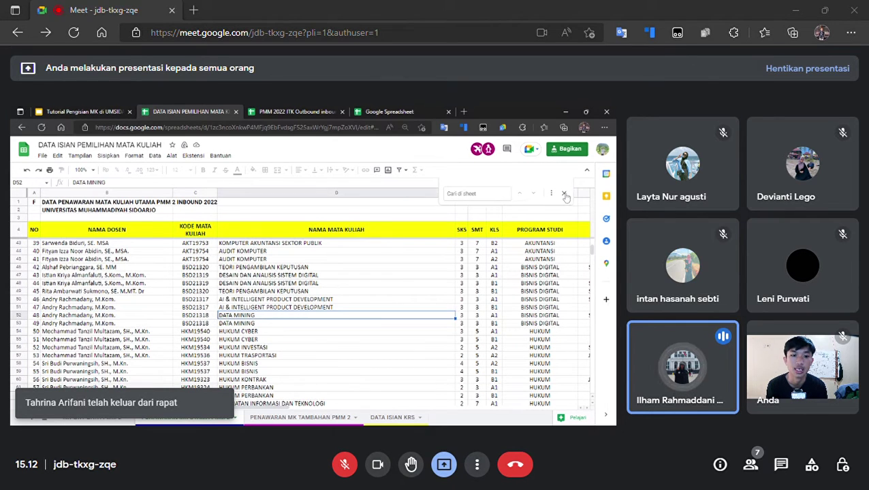
left_click(285, 110)
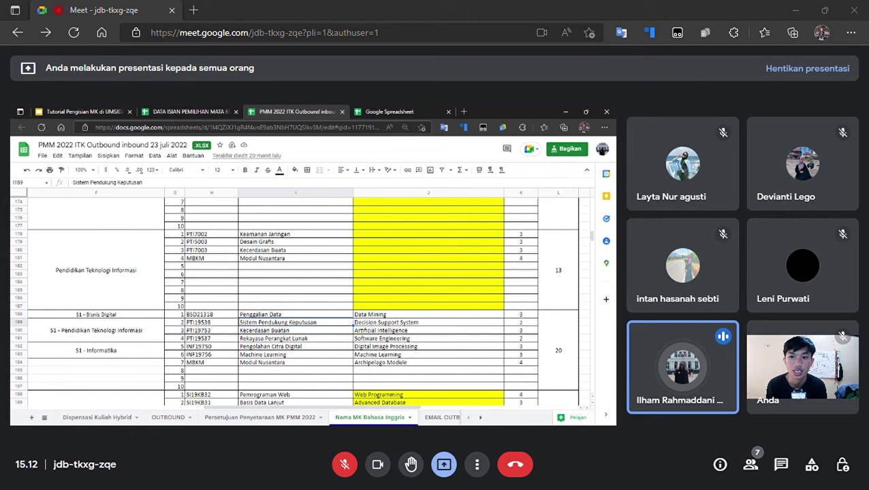
left_click(191, 111)
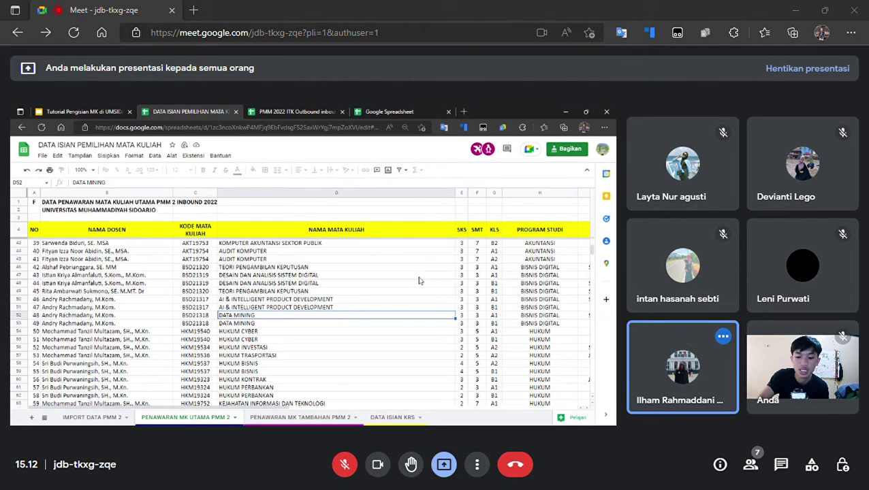
key("ctrl+f")
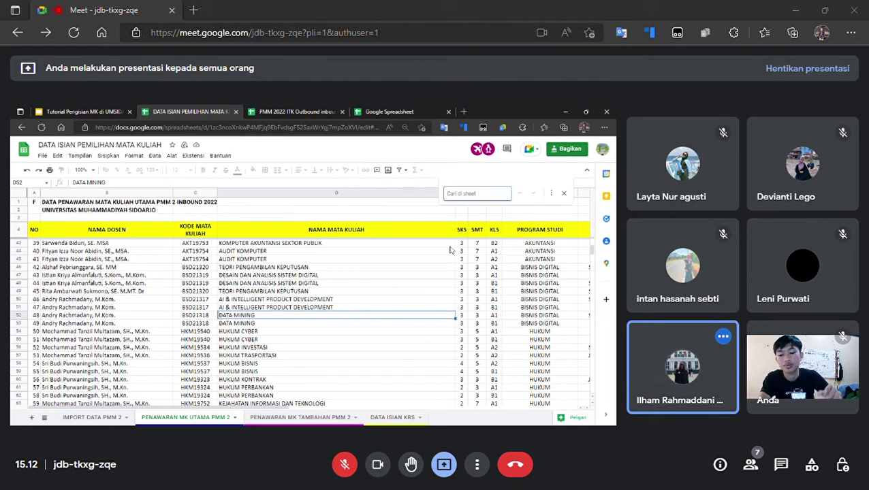
type("sistem")
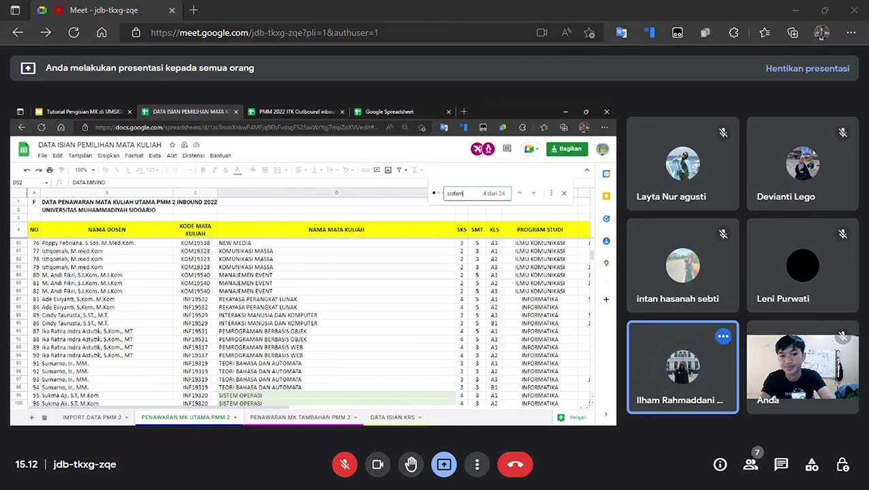
type(" pendukung")
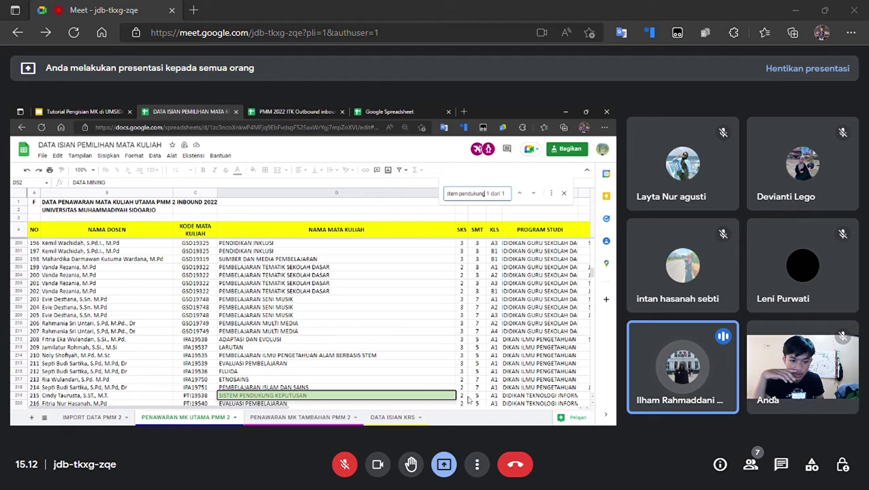
Compare the Sistem Pendukung Keputusan offering's day and hour with its entry in row 343 of DATA ISIAN KRS
scroll(489, 397, "down", 1)
left_click_drag(224, 407, 369, 417)
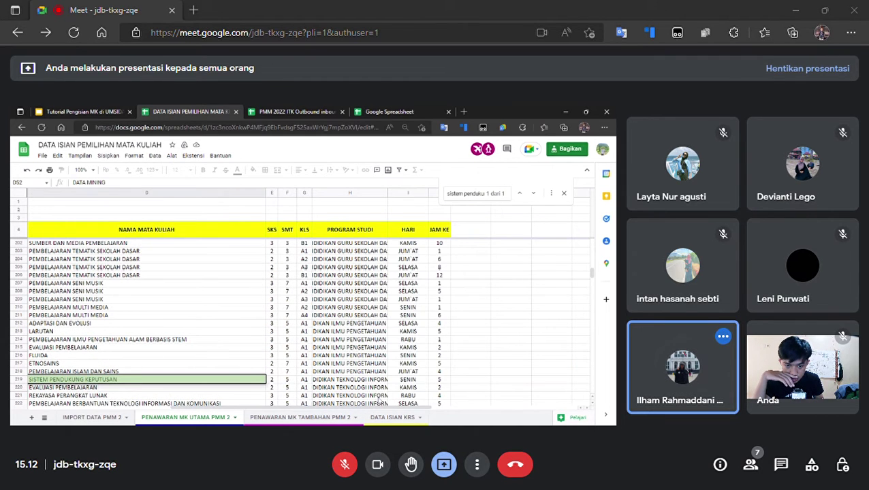
left_click_drag(408, 379, 442, 379)
left_click(394, 417)
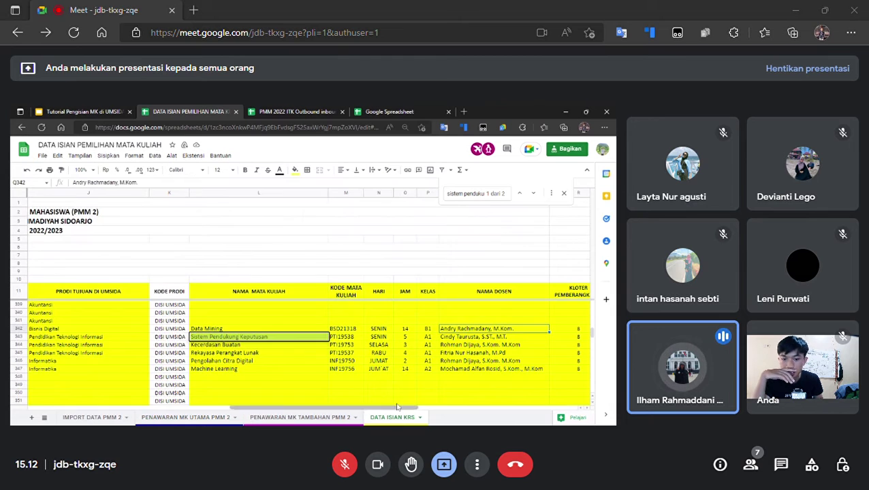
left_click_drag(381, 337, 416, 339)
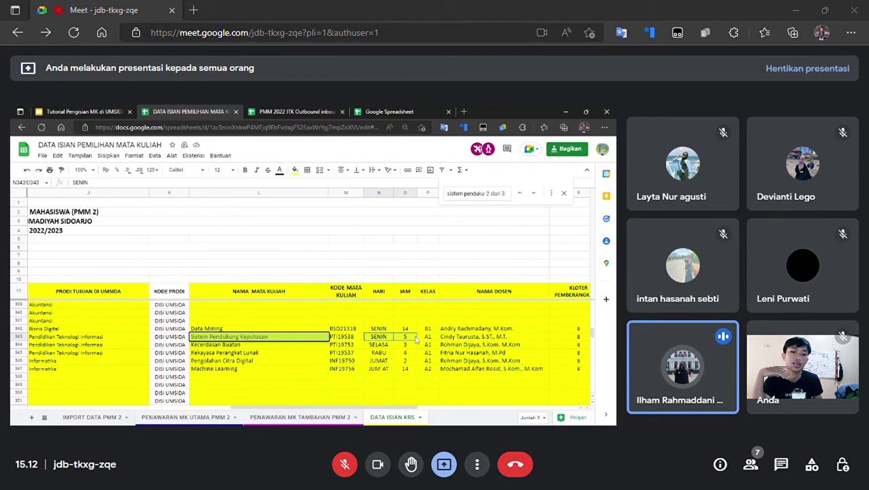
Examine the class, course code and lecturer of the Sistem Pendukung Keputusan offering on the PENAWARAN MK UTAMA PMM 2 sheet
left_click(215, 417)
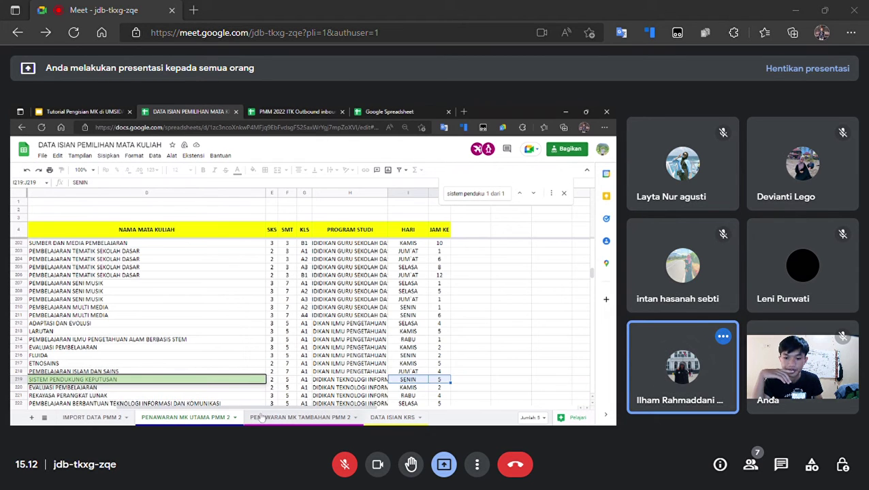
left_click_drag(286, 408, 237, 408)
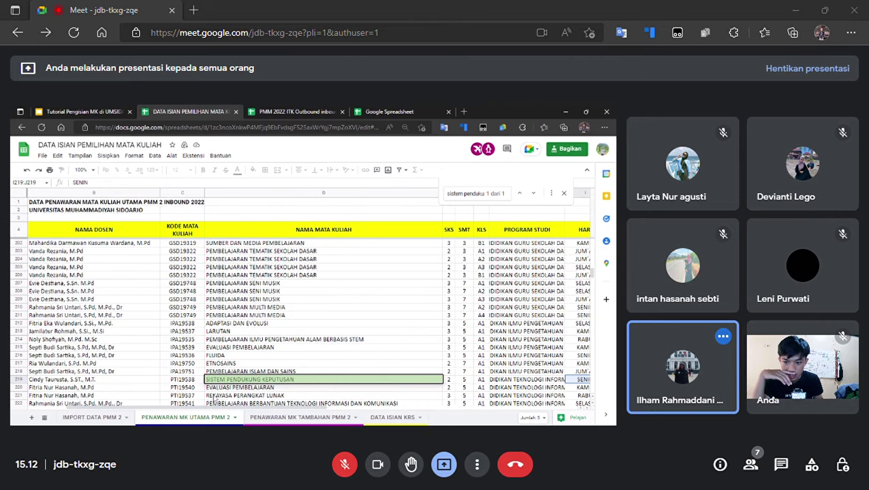
left_click(482, 379)
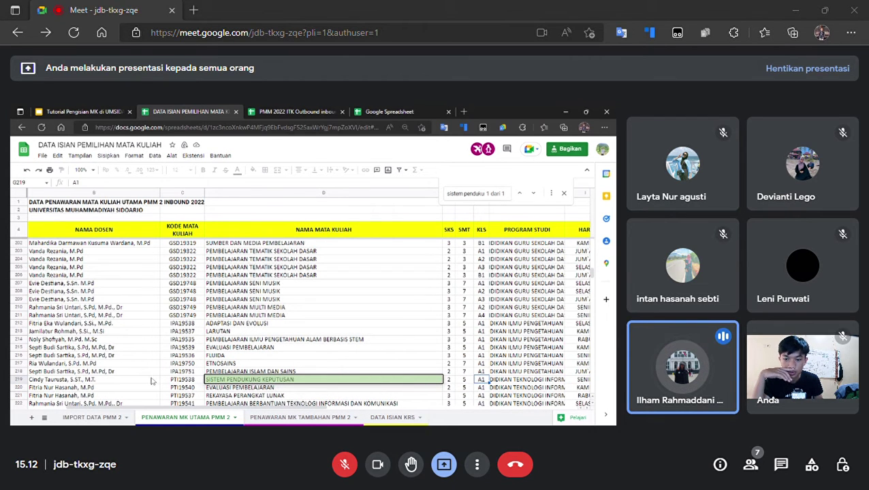
left_click(181, 382)
left_click(132, 381)
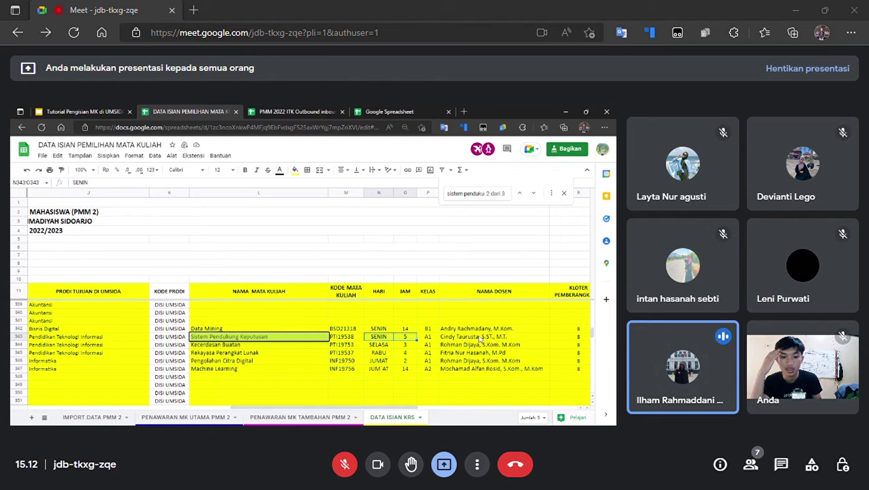
Check the lecturer of the Sistem Pendukung Keputusan entry in row 343 of DATA ISIAN KRS and close the search
left_click(493, 338)
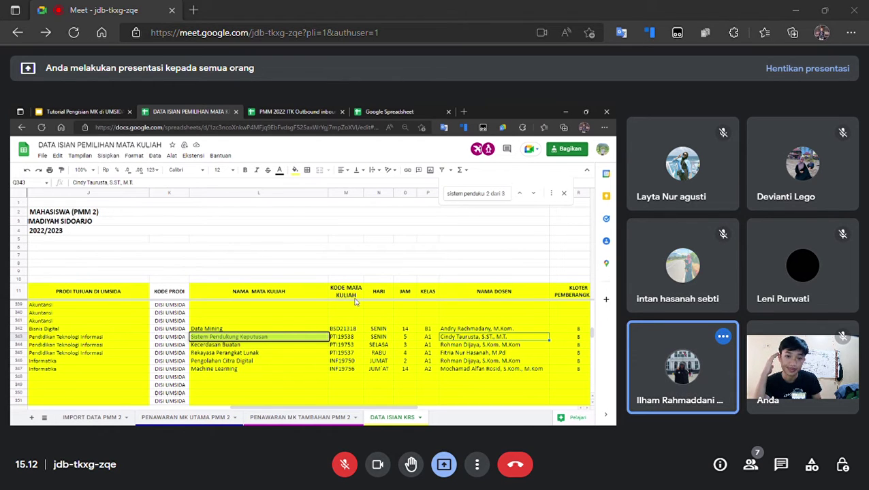
left_click(564, 197)
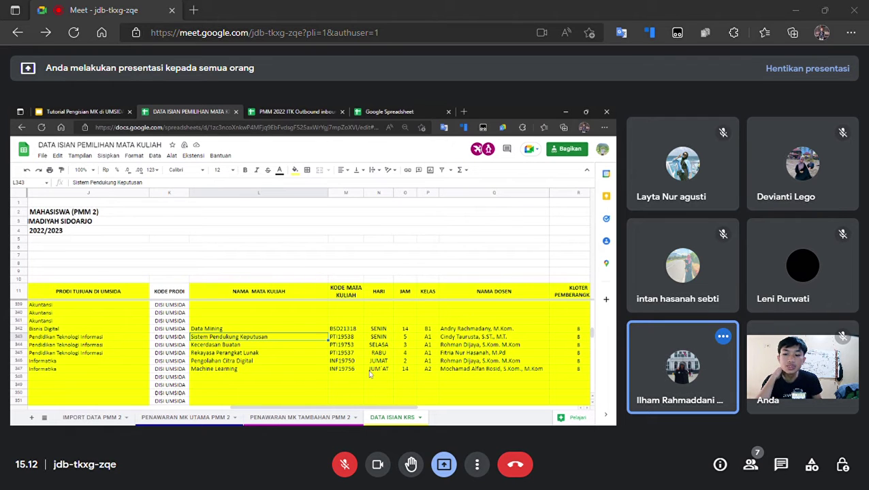
scroll(341, 356, "down", 1)
scroll(340, 355, "up", 2)
scroll(240, 354, "down", 1)
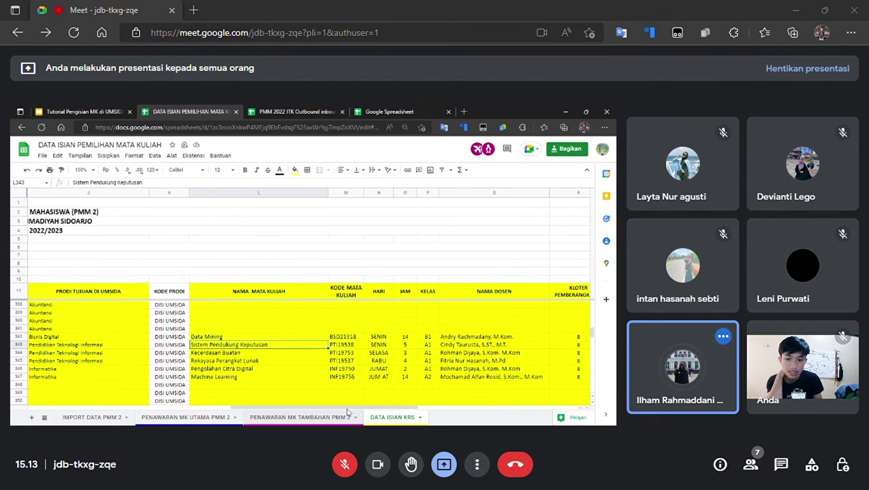
Copy the course name PEMBELAJARAN ILMU PENGETAHUAN ALAM BERBASIS STEM from PENAWARAN MK UTAMA PMM 2 into cell L348 of DATA ISIAN KRS
left_click(202, 418)
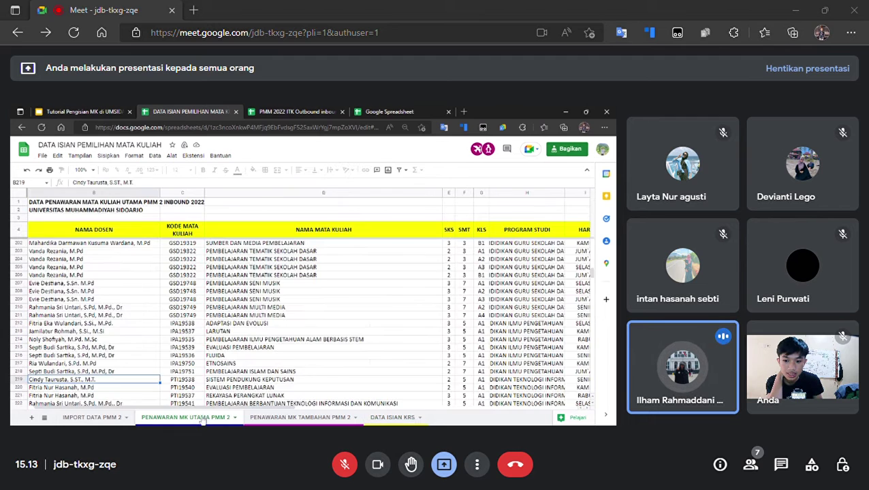
left_click(281, 420)
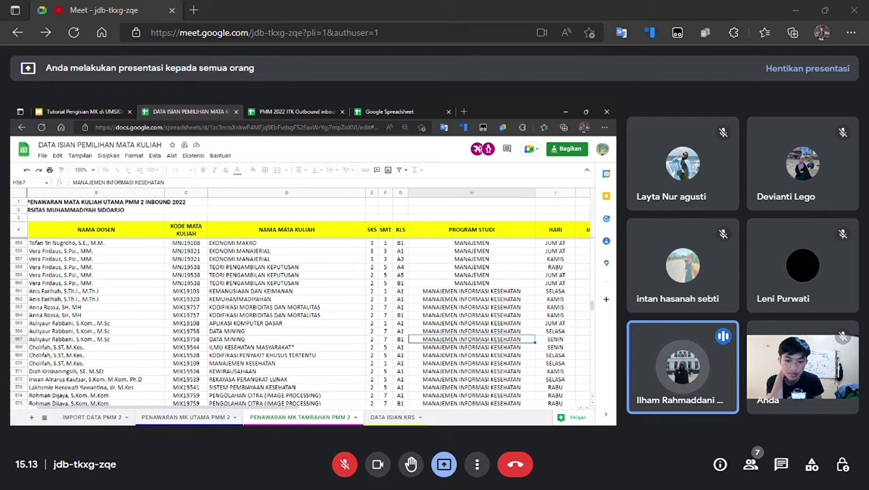
left_click(395, 418)
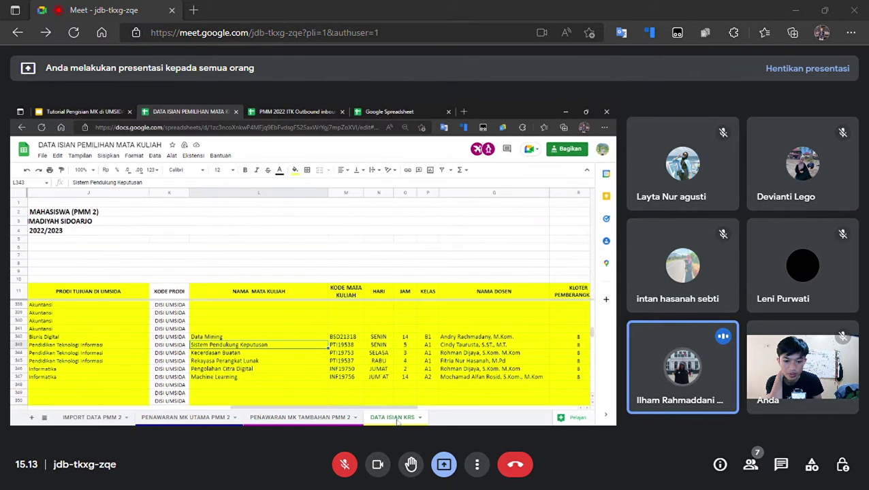
left_click(202, 418)
left_click(270, 339)
right_click(282, 340)
left_click(303, 174)
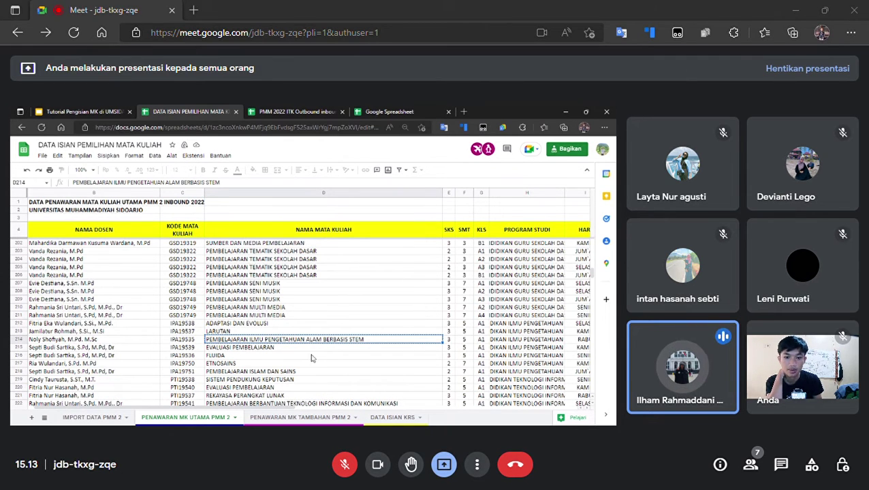
left_click(392, 417)
right_click(242, 387)
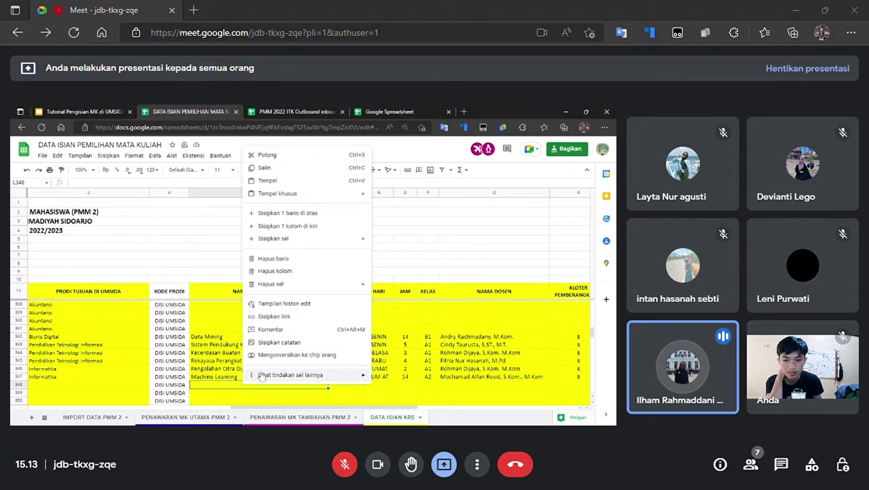
left_click(287, 181)
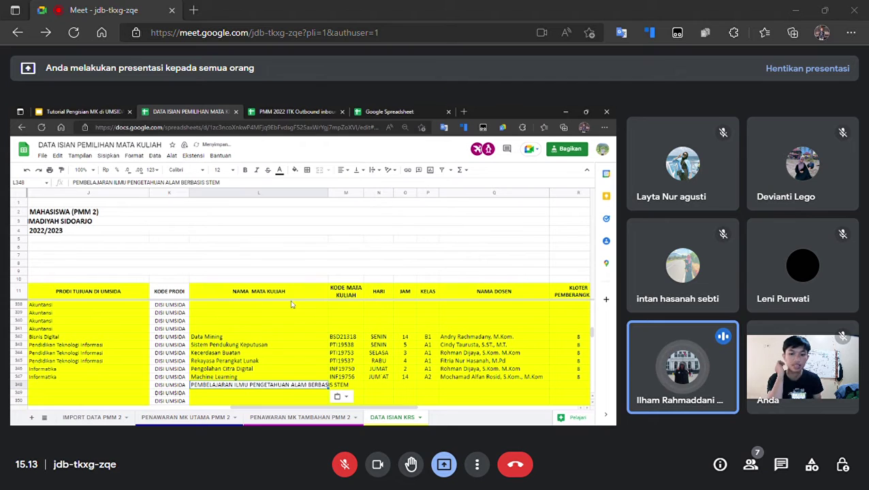
Copy the course code IPA19535 from PENAWARAN MK UTAMA PMM 2 into cell M348 of DATA ISIAN KRS
scroll(336, 376, "down", 1)
left_click(359, 369)
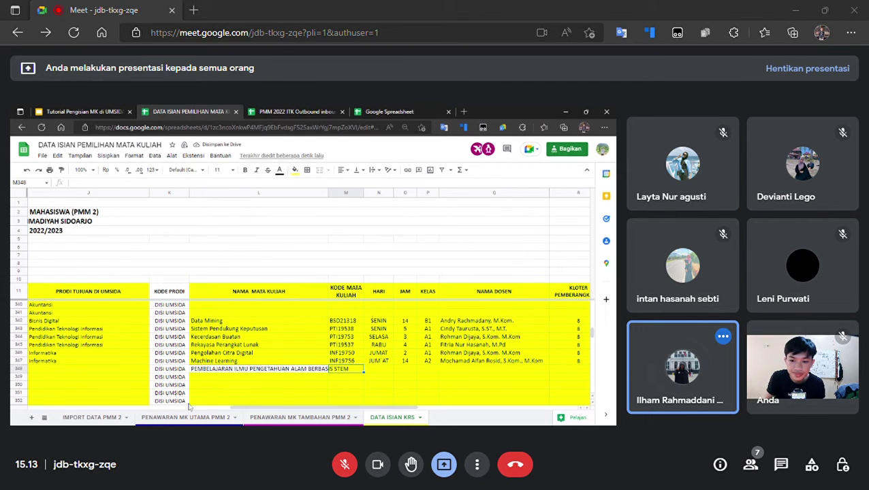
left_click(207, 418)
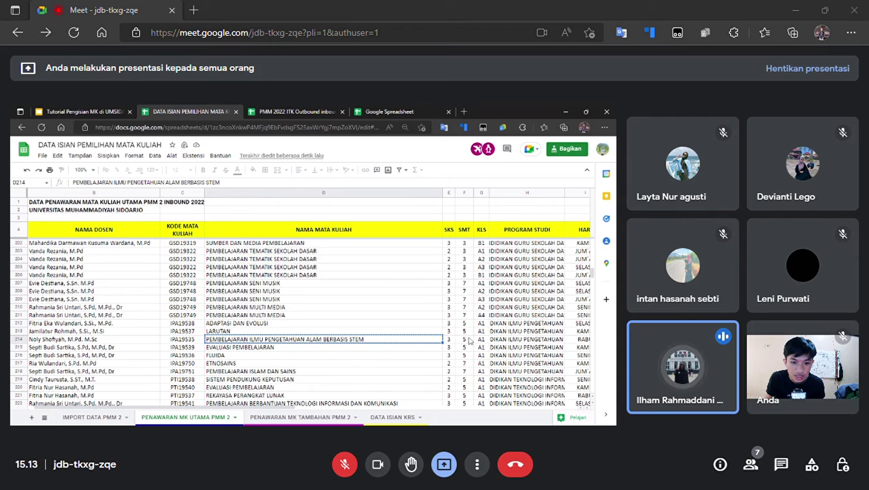
right_click(194, 339)
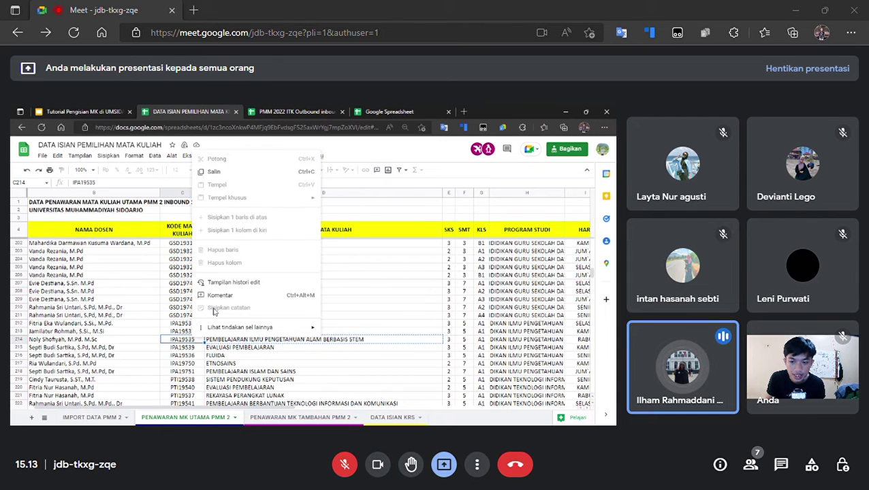
left_click(216, 173)
left_click(387, 417)
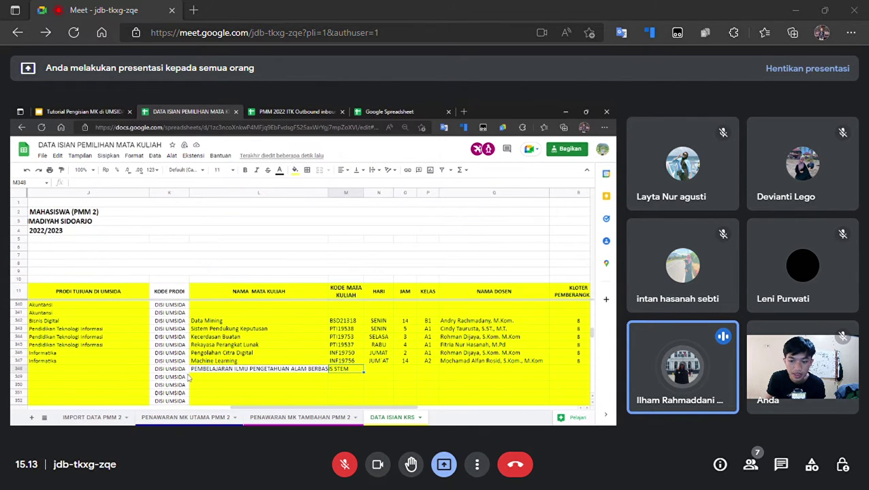
right_click(360, 371)
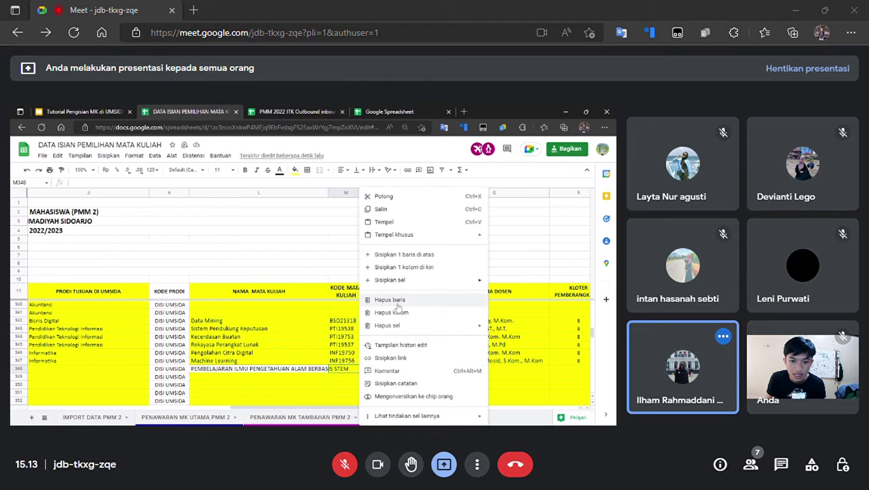
left_click(397, 223)
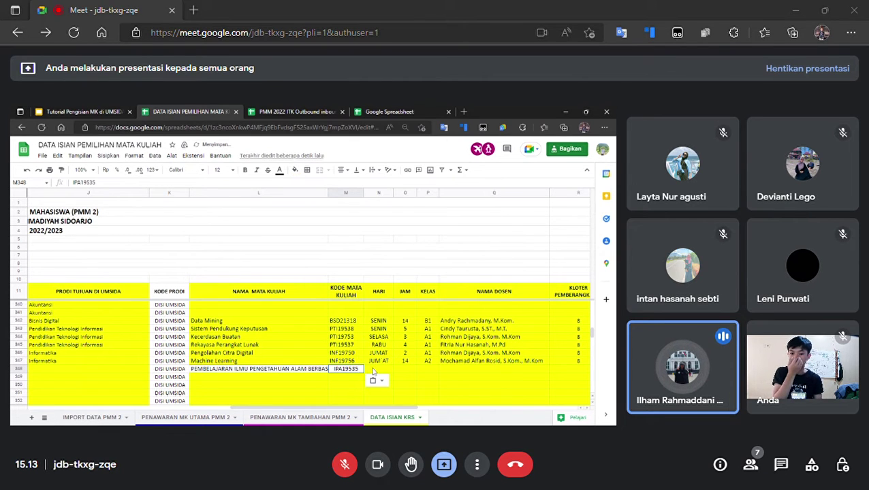
Fill cells L348:M348 with yellow and clear the pasted course name and code from them
left_click_drag(357, 369, 250, 372)
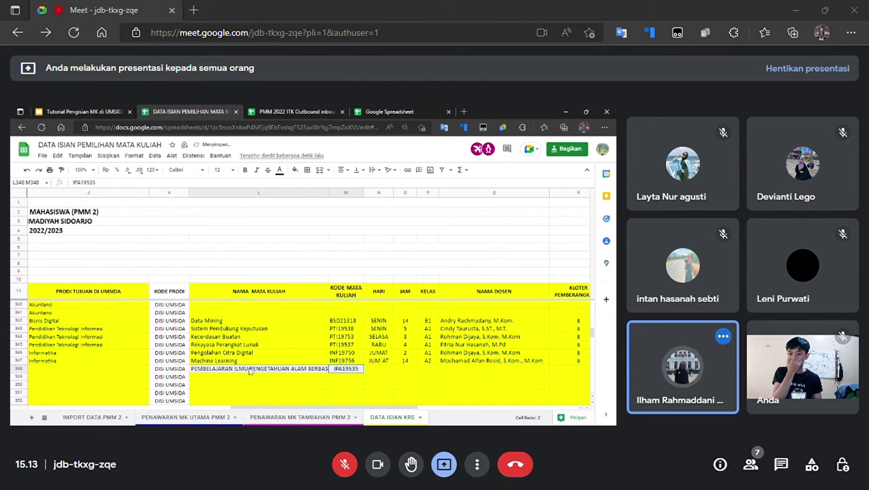
left_click(295, 169)
left_click(323, 244)
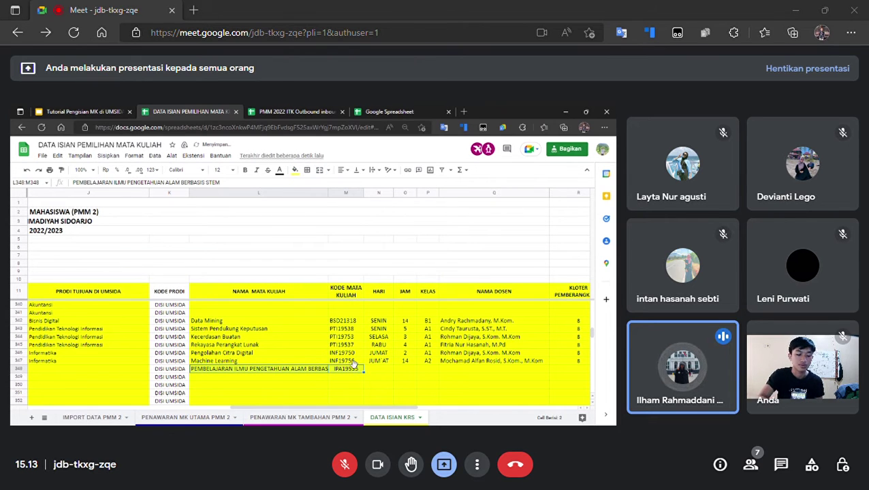
key("Delete")
left_click(334, 378)
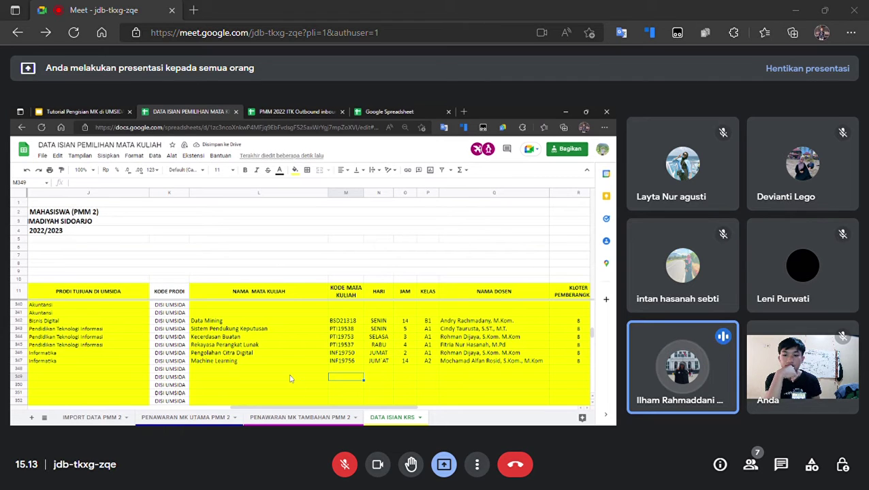
Show the Tutorial slide of the Tutorial Pengisian MK di UMSIDA presentation and return to the DATA ISIAN PEMILIHAN MATA KULIAH spreadsheet
left_click(304, 417)
left_click(185, 417)
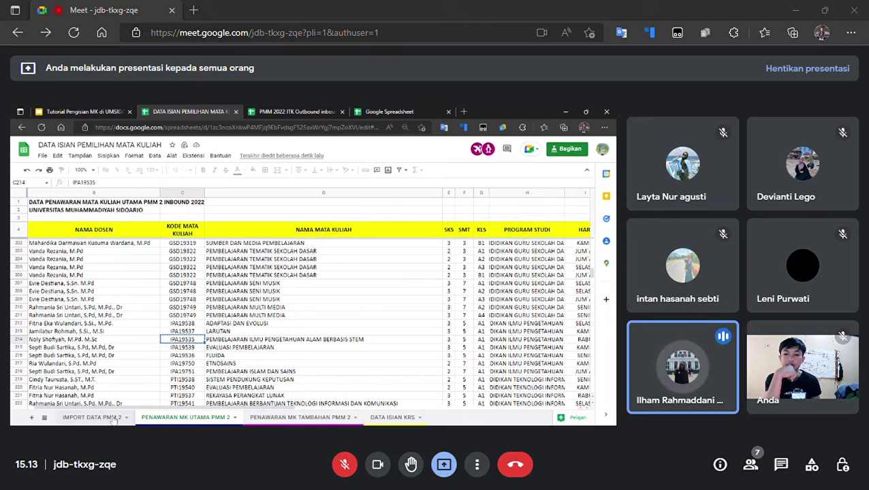
left_click(94, 113)
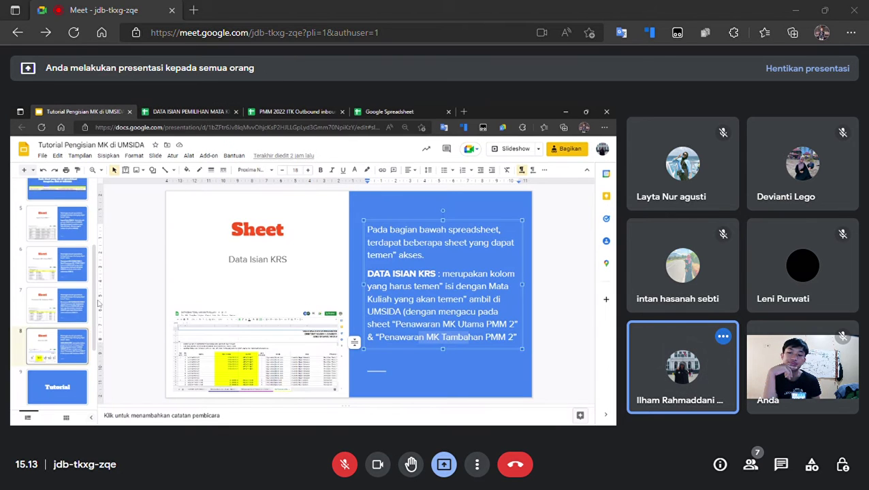
scroll(58, 293, "down", 2)
left_click(63, 320)
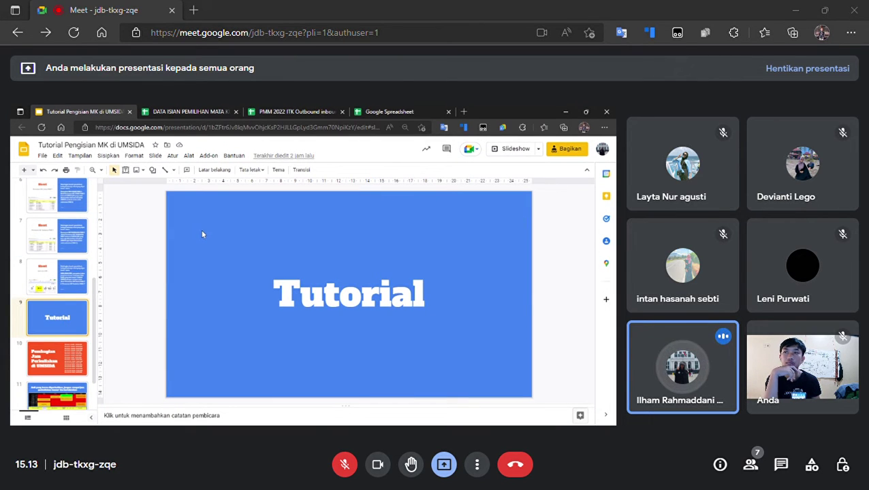
left_click(179, 113)
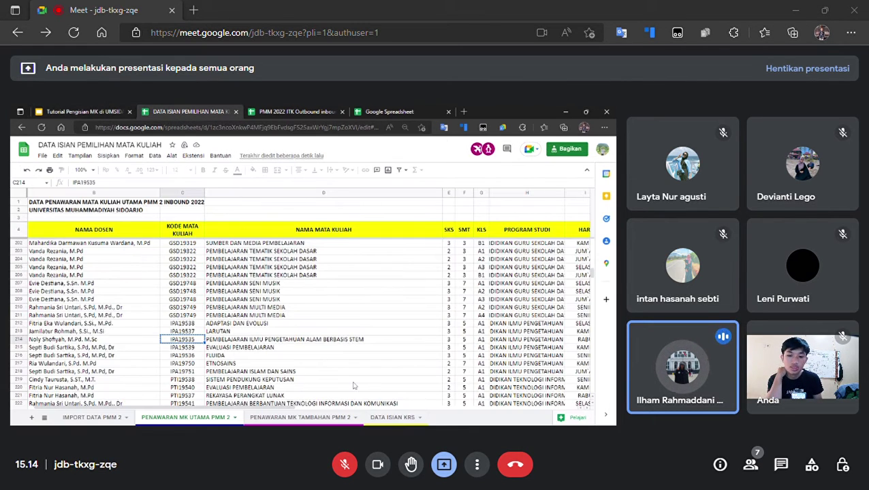
Look up Machine Learning among the student's chosen courses in the PMM 2022 ITK spreadsheet and return to DATA ISIAN KRS
left_click(397, 420)
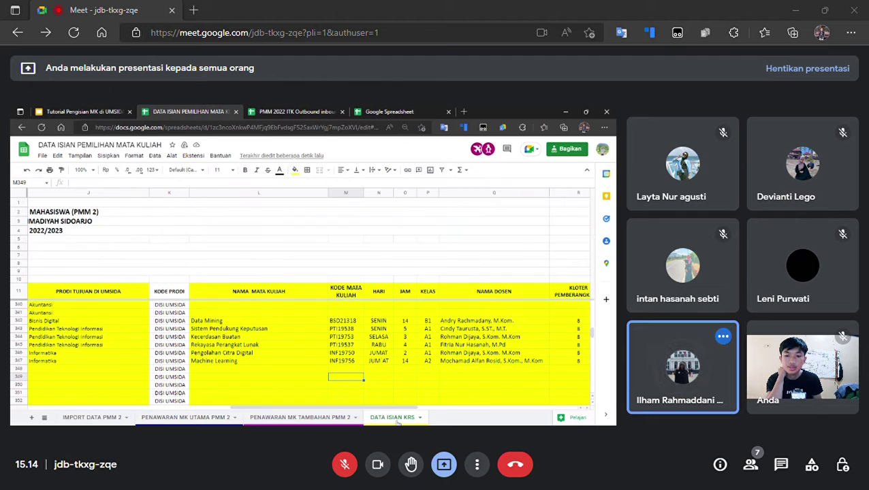
left_click(222, 418)
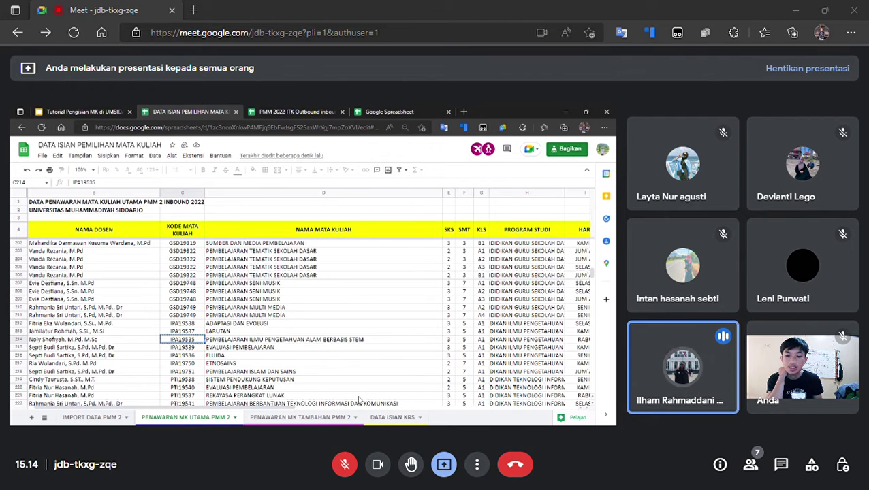
left_click(392, 417)
left_click(277, 114)
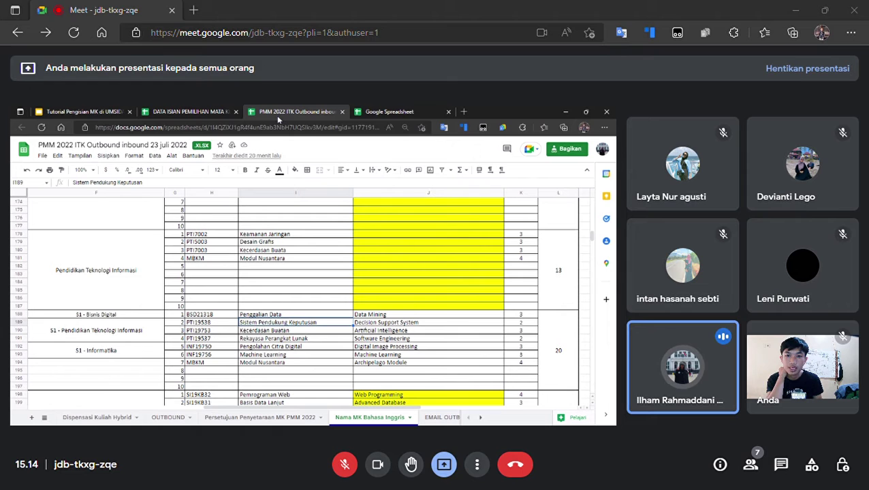
left_click(223, 357)
left_click(253, 357)
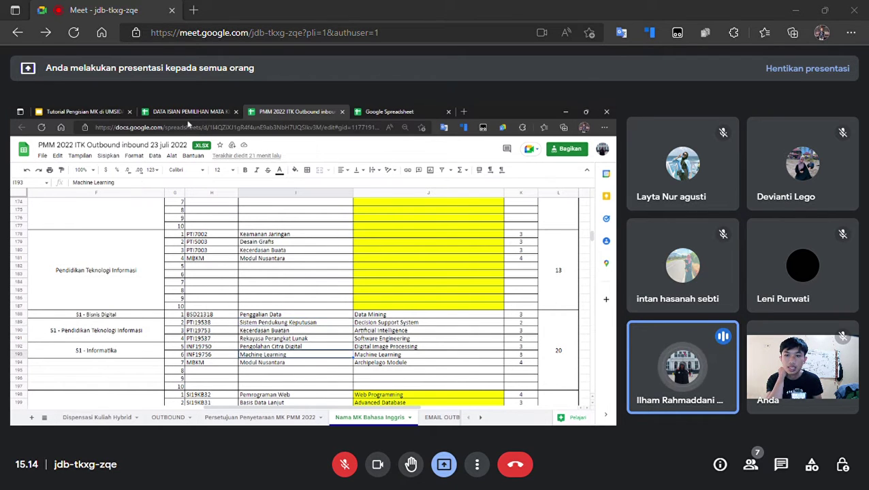
left_click(194, 112)
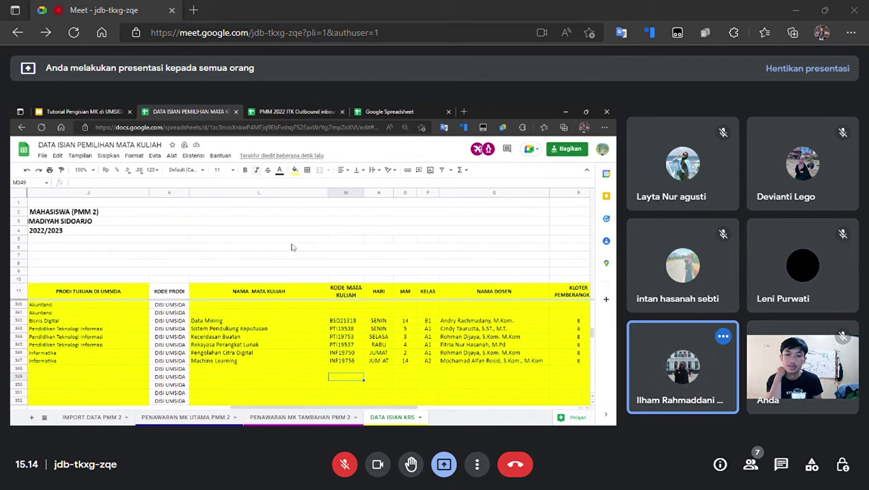
Search the PENAWARAN MK UTAMA PMM 2 and PENAWARAN MK TAMBAHAN PMM 2 sheets for "machine"
left_click(204, 417)
key("ctrl+f")
type("machine")
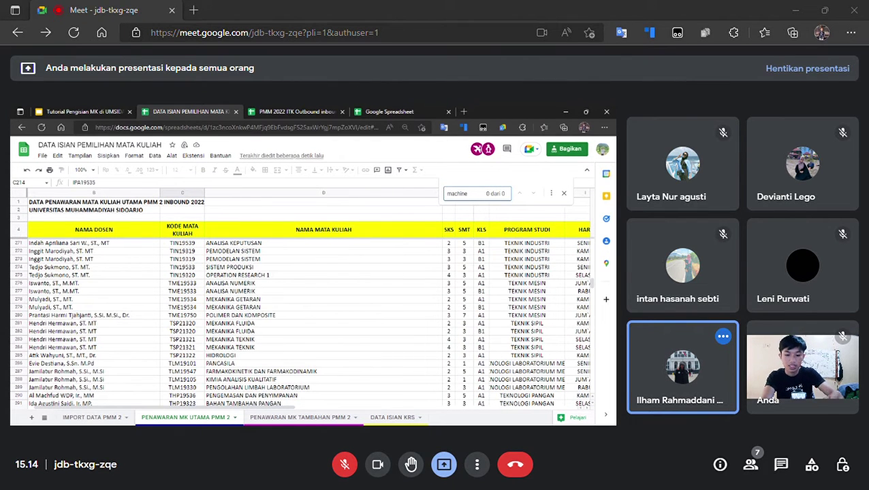
left_click(320, 418)
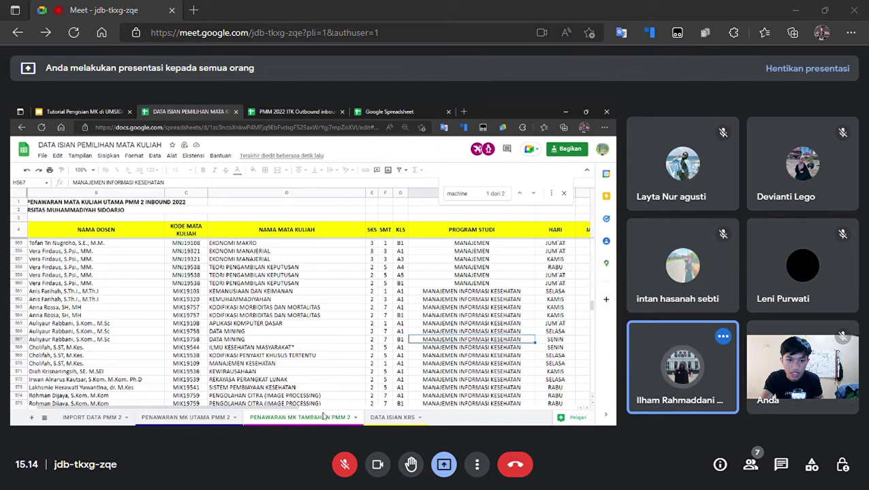
left_click(533, 194)
scroll(366, 298, "up", 2)
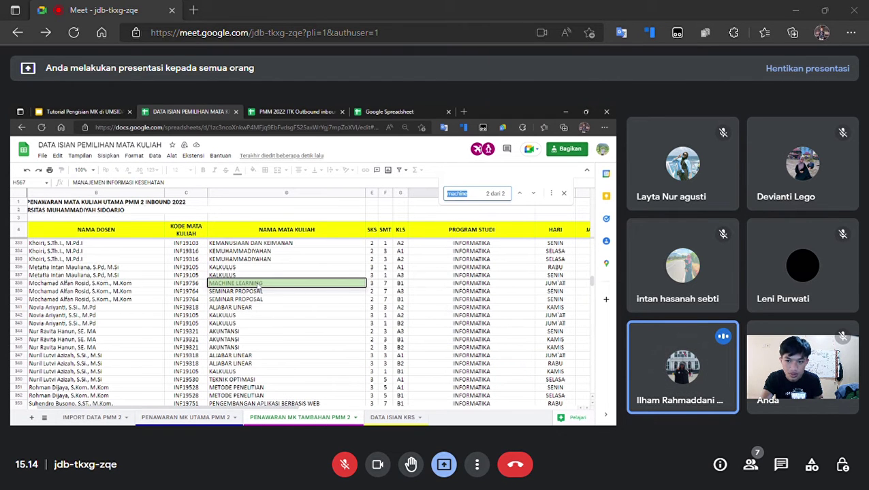
Compare the Machine Learning offering in row 338 with the lecturer, class and hour entered in row 347 of DATA ISIAN KRS
left_click(19, 284)
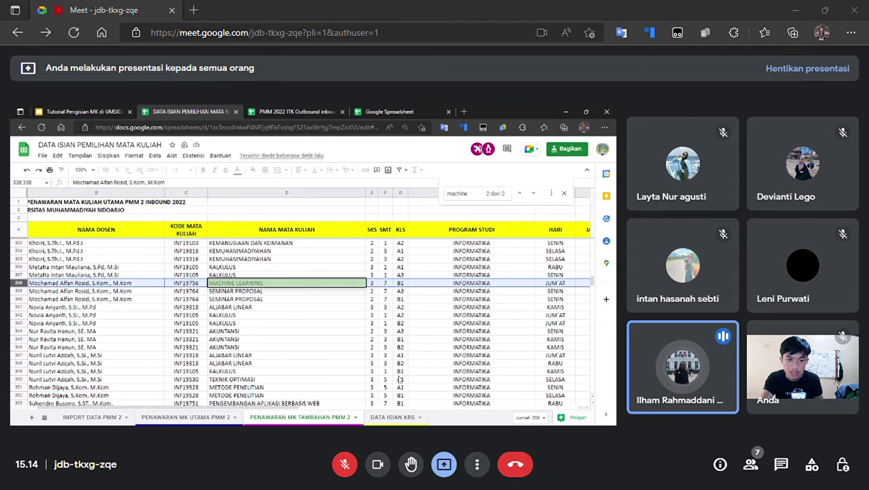
left_click(305, 407)
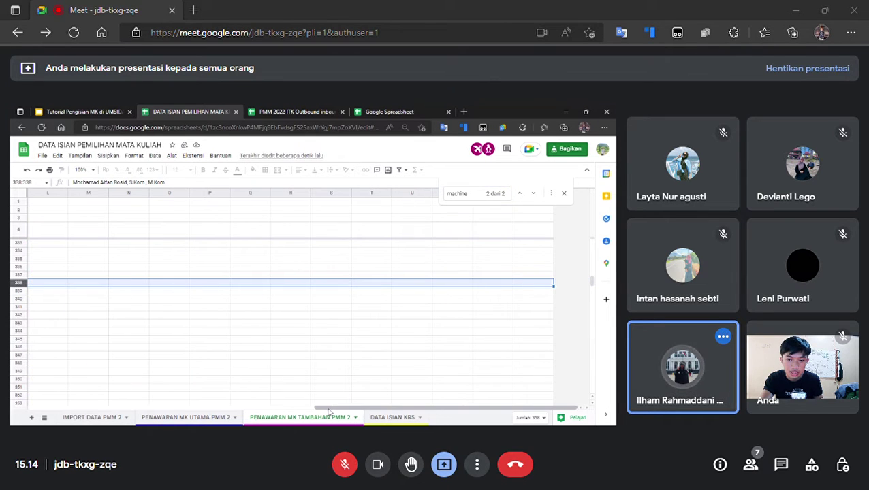
left_click_drag(338, 411, 113, 402)
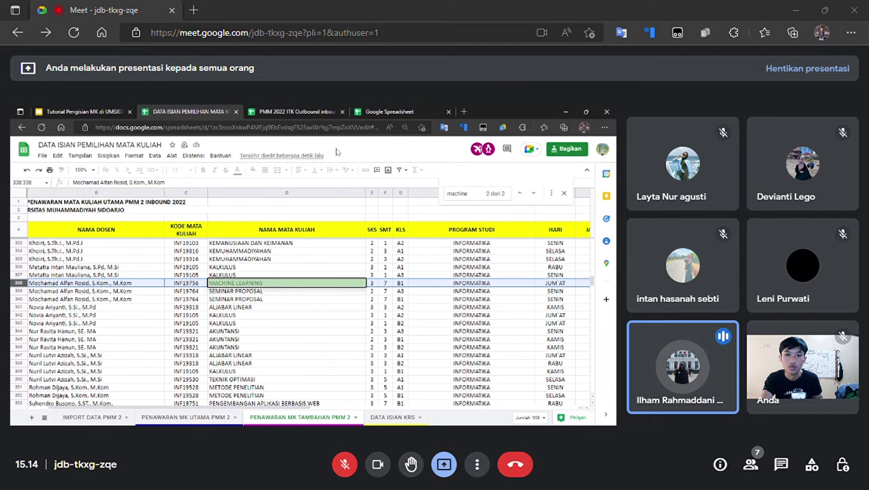
left_click(392, 417)
left_click(499, 363)
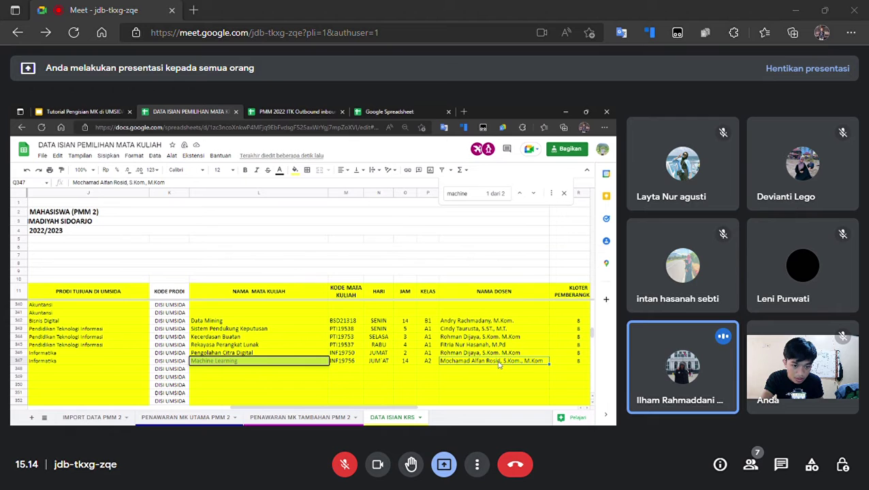
left_click(428, 362)
left_click(407, 363)
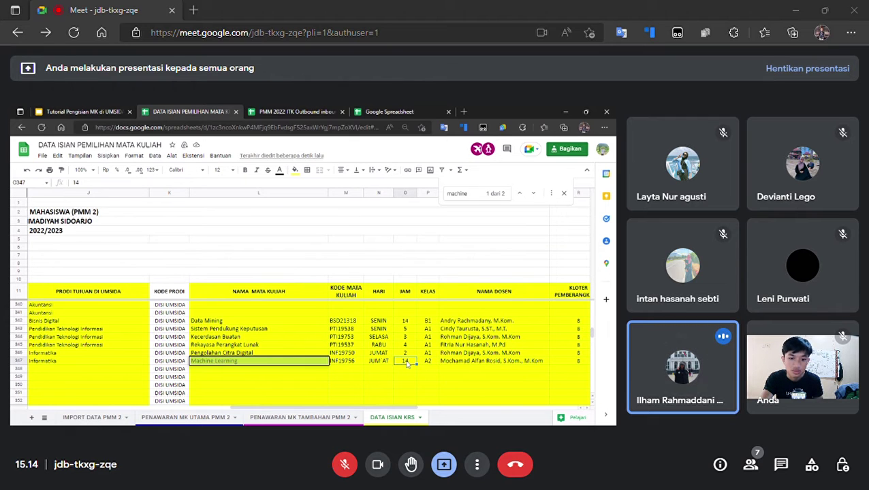
Highlight Machine Learning's day and hour in row 347 of DATA ISIAN KRS, and copy its offering row 338 in PENAWARAN MK TAMBAHAN PMM 2
left_click_drag(385, 365, 407, 362)
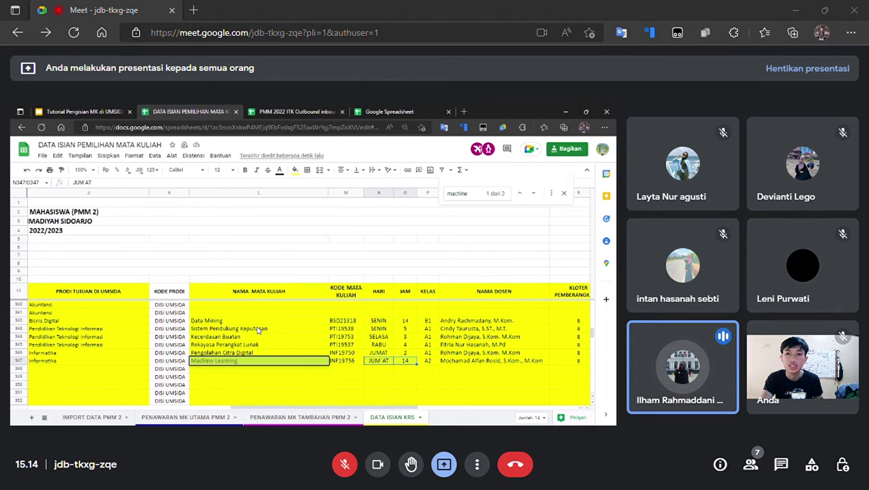
left_click(257, 113)
left_click(185, 113)
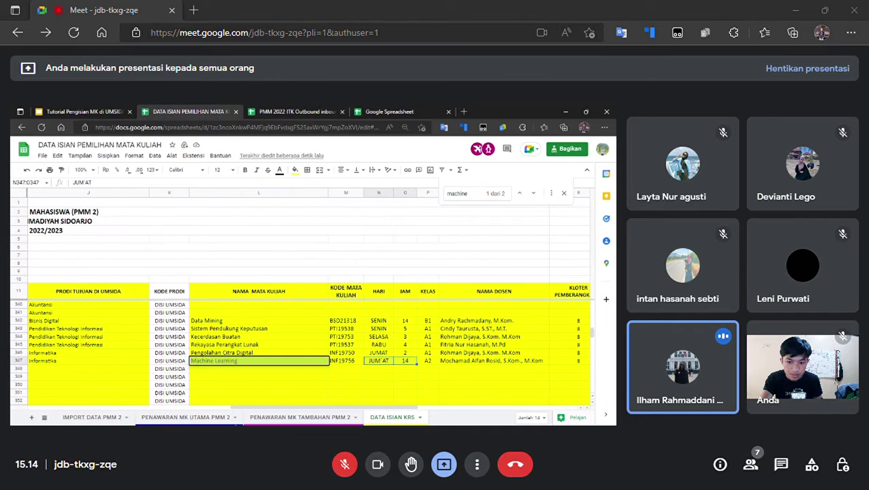
left_click(222, 417)
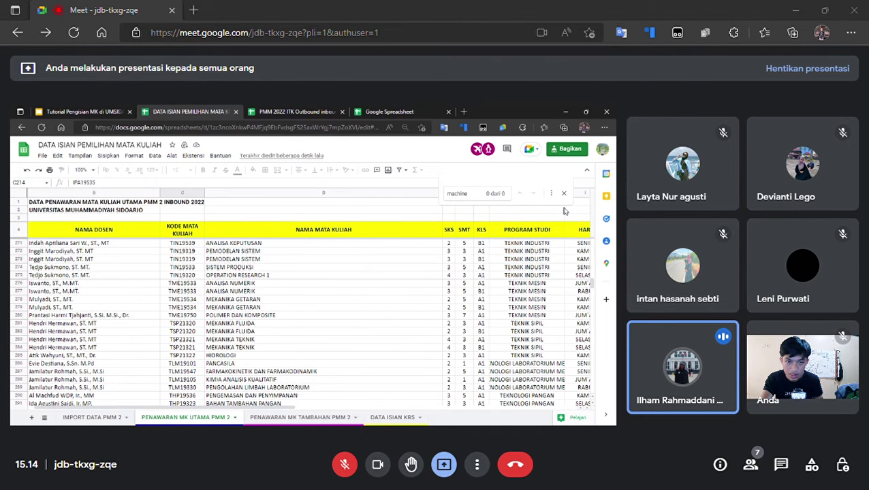
left_click(303, 418)
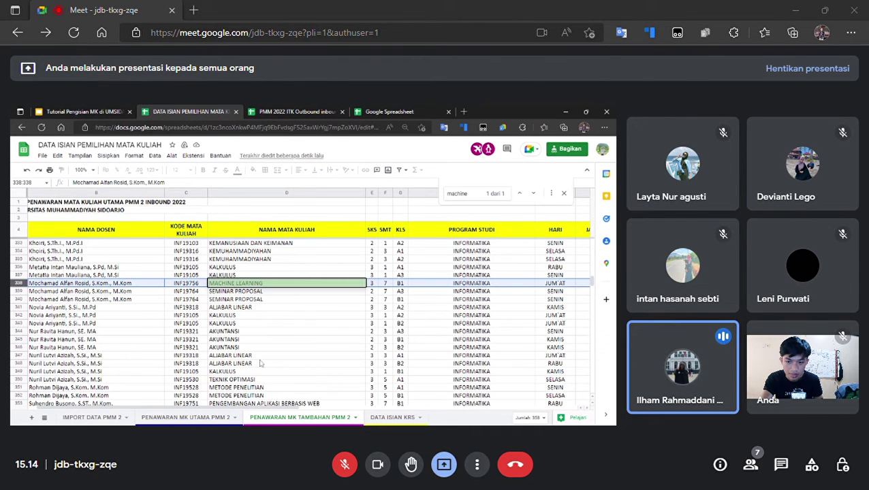
right_click(245, 287)
left_click(283, 257)
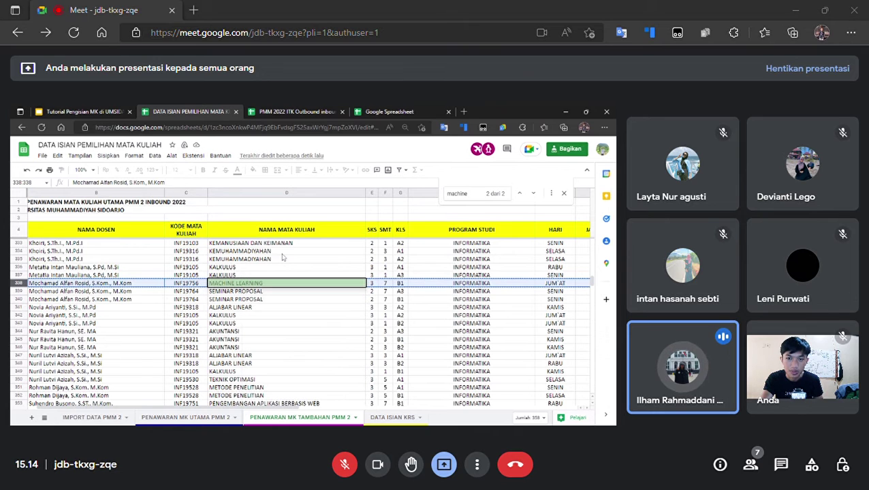
Compare the chosen courses in the PMM 2022 ITK spreadsheet with the student's entries in DATA ISIAN KRS
left_click(276, 113)
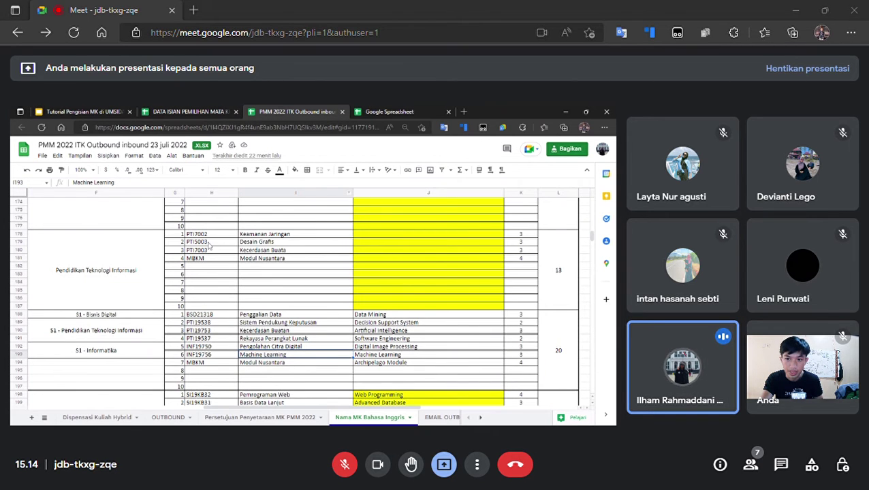
left_click(210, 112)
left_click(383, 418)
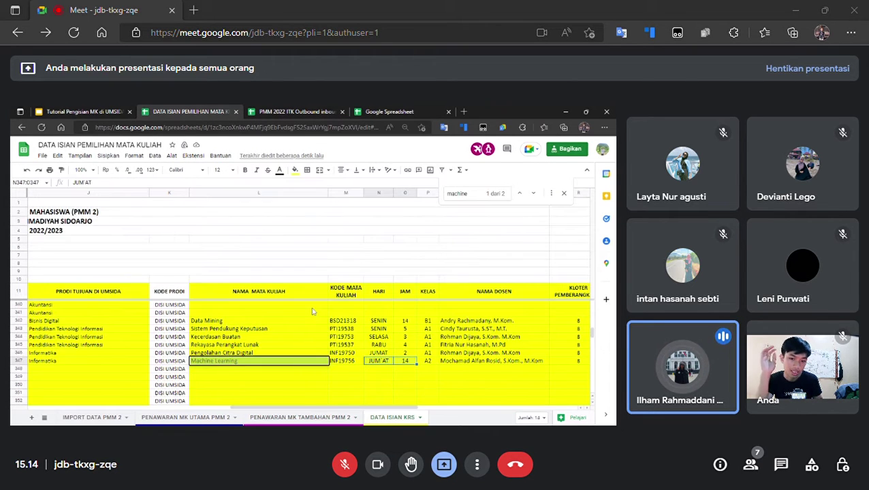
left_click(260, 113)
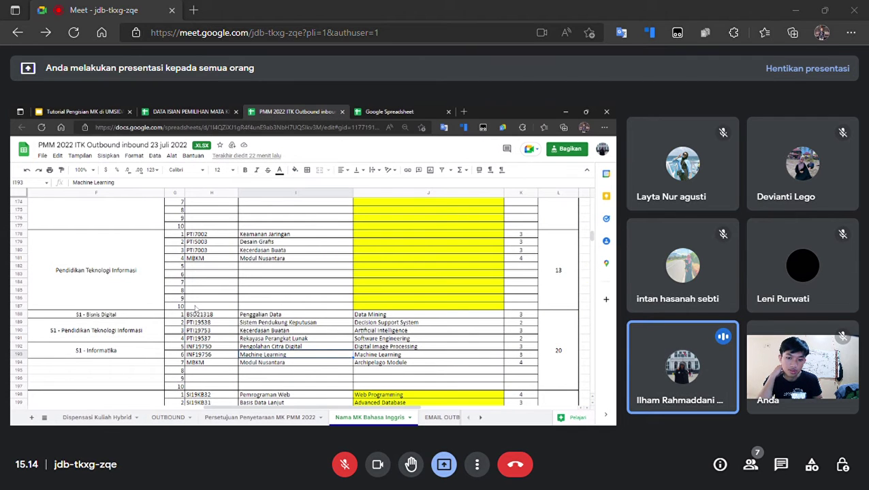
left_click(198, 112)
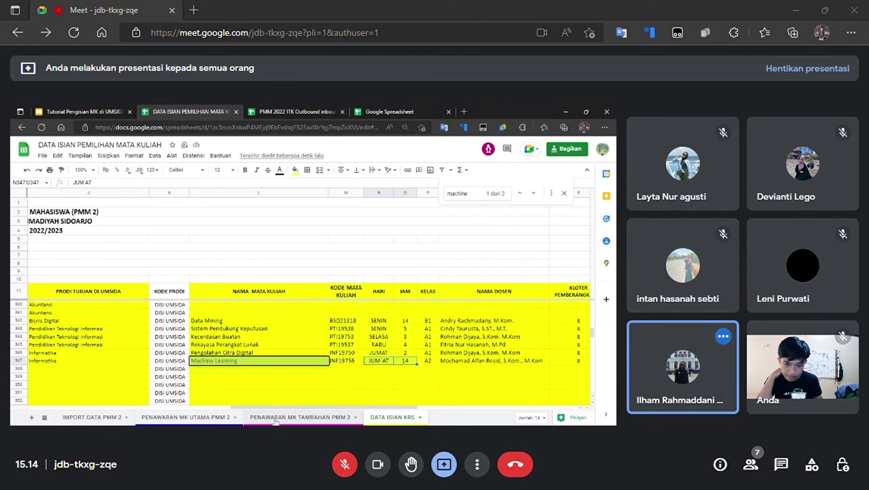
Compare the Machine Learning class in row 338 of PENAWARAN MK TAMBAHAN PMM 2 with the class in row 347 of DATA ISIAN KRS
left_click(276, 419)
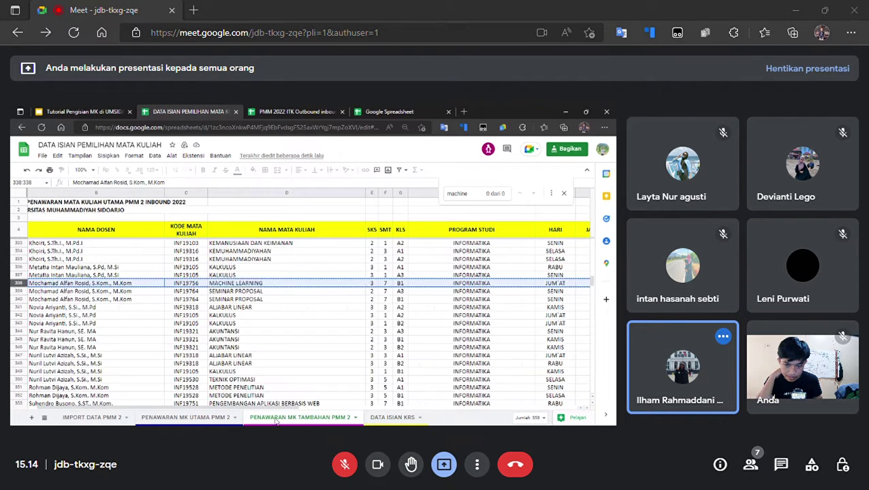
left_click(402, 285)
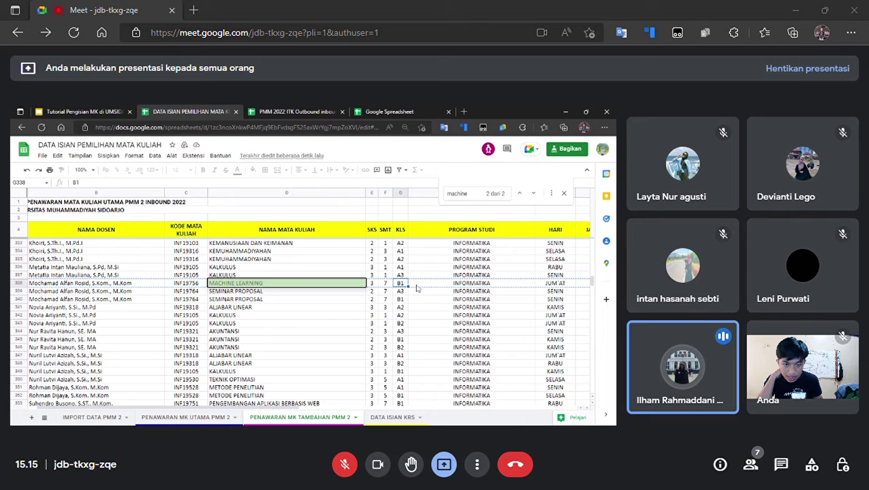
left_click(377, 418)
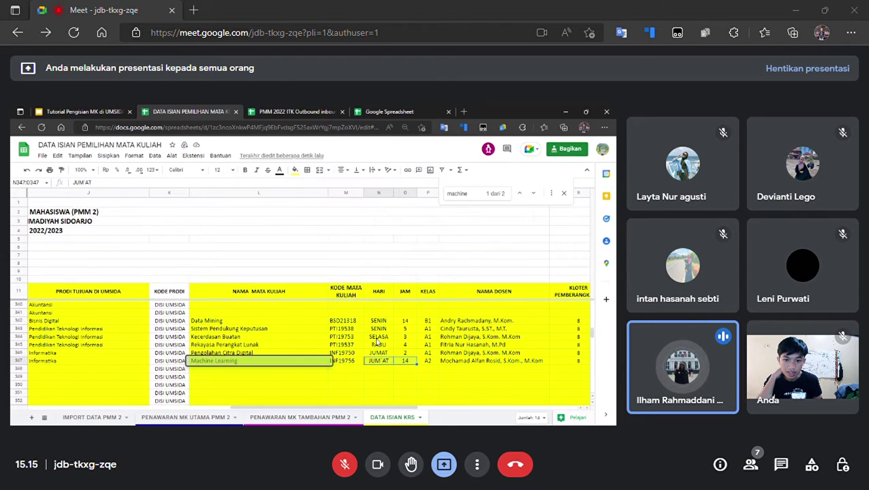
left_click(427, 362)
Demonstrate moving back and forth between the course offering sheets and DATA ISIAN KRS within the same spreadsheet
left_click(213, 418)
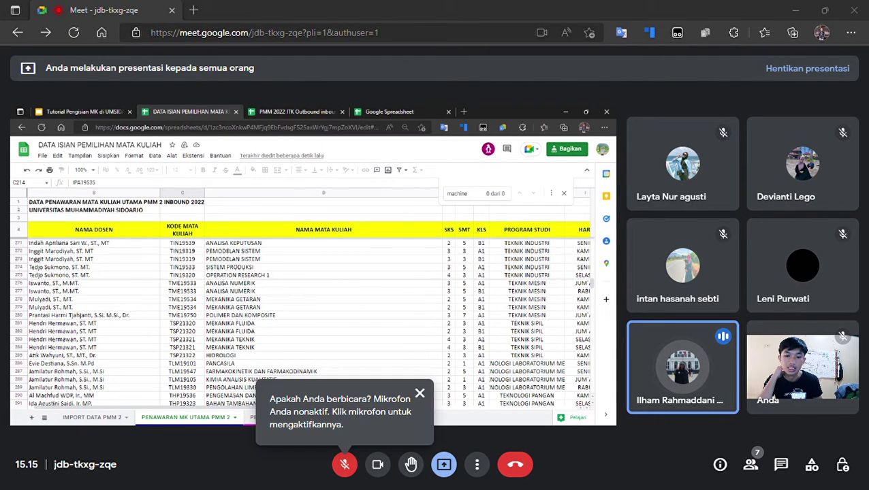
left_click(379, 418)
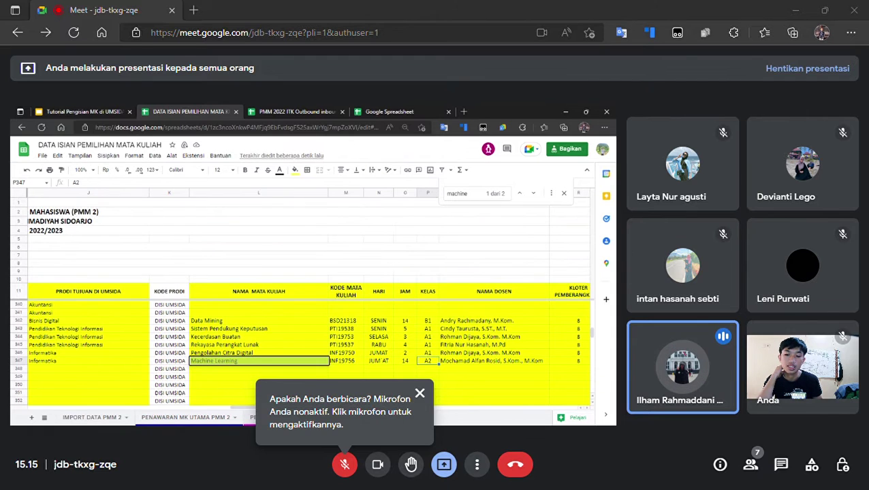
left_click(232, 419)
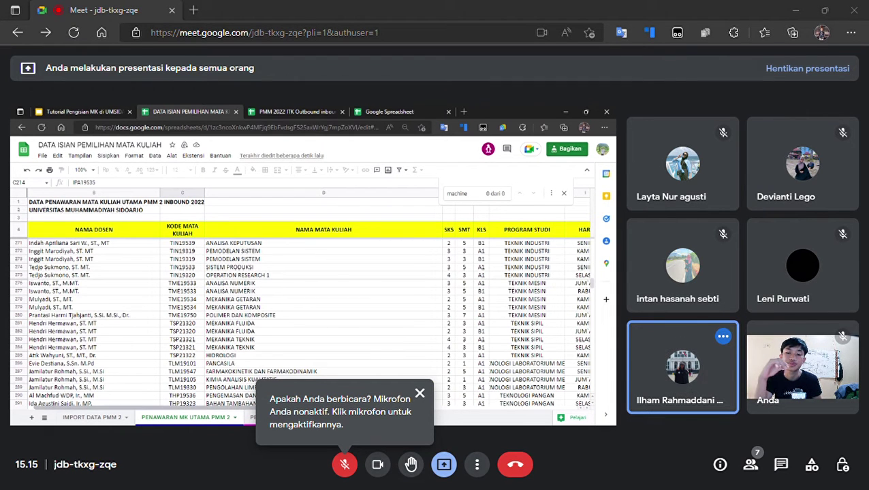
key("Return")
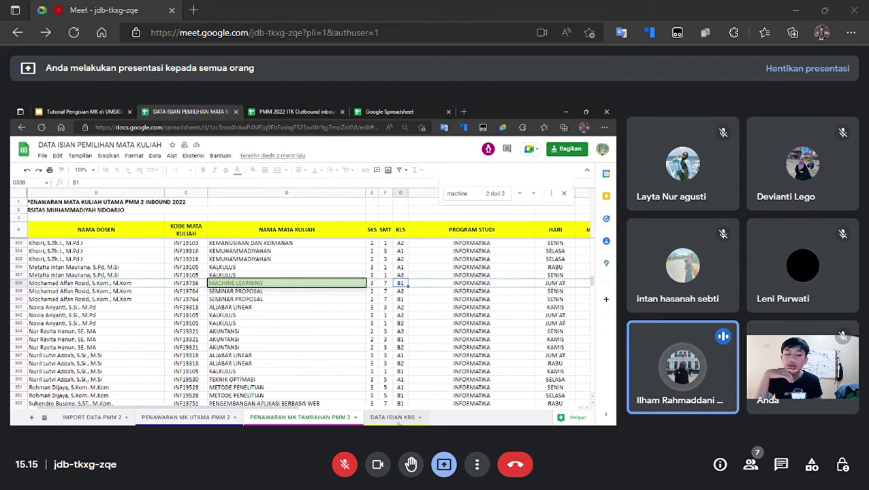
left_click(384, 418)
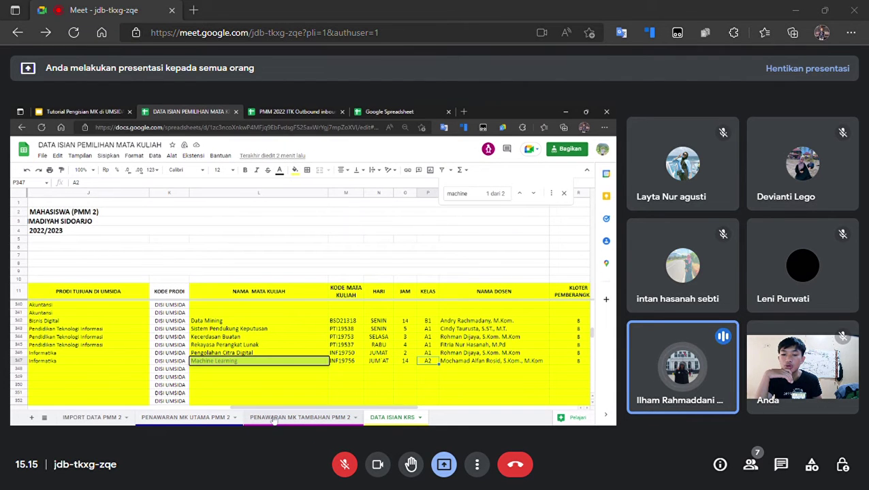
left_click(196, 418)
left_click(385, 418)
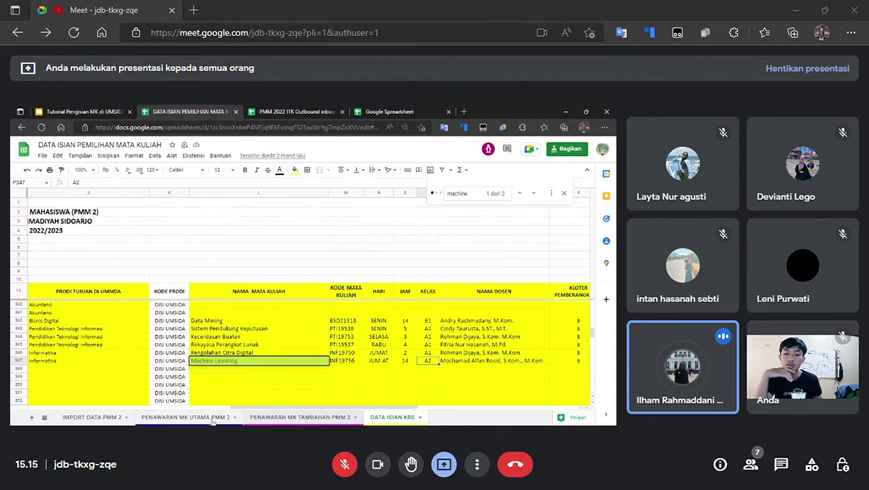
left_click(188, 419)
left_click(384, 418)
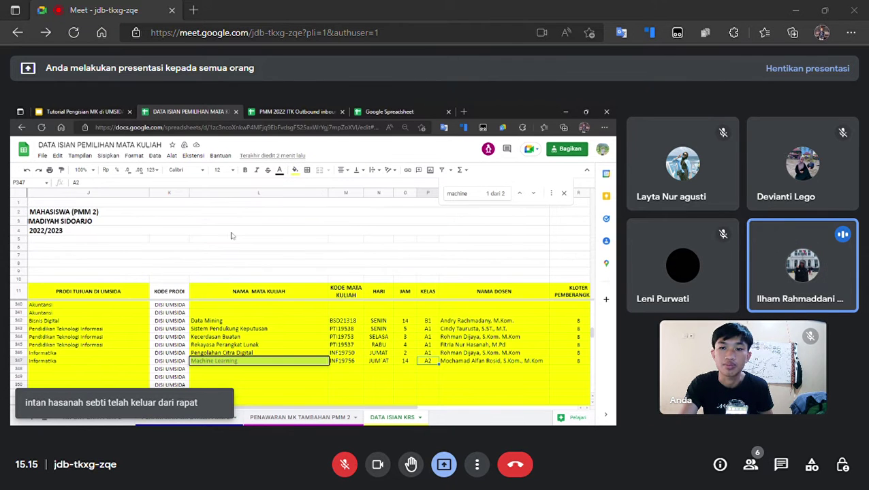
Open a second copy of the DATA ISIAN PEMILIHAN MATA KULIAH spreadsheet in the browser, place it beside the original and return to the original
left_click(225, 128)
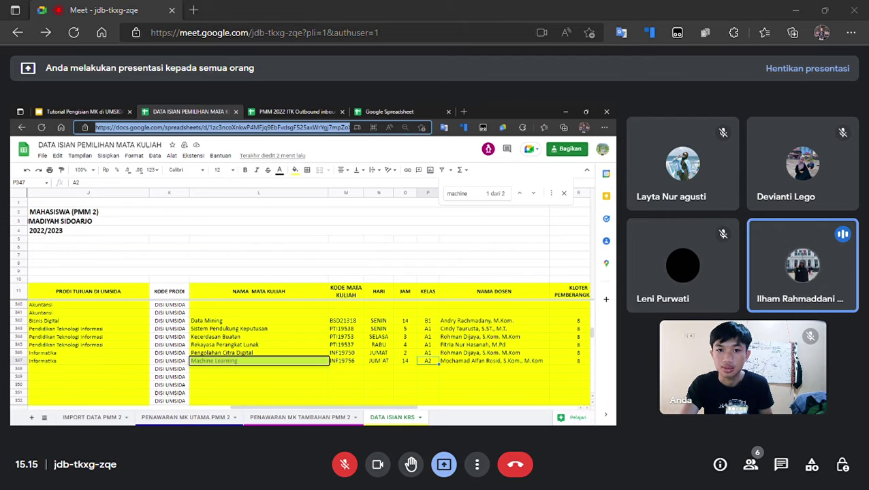
left_click(463, 111)
key("ctrl+v")
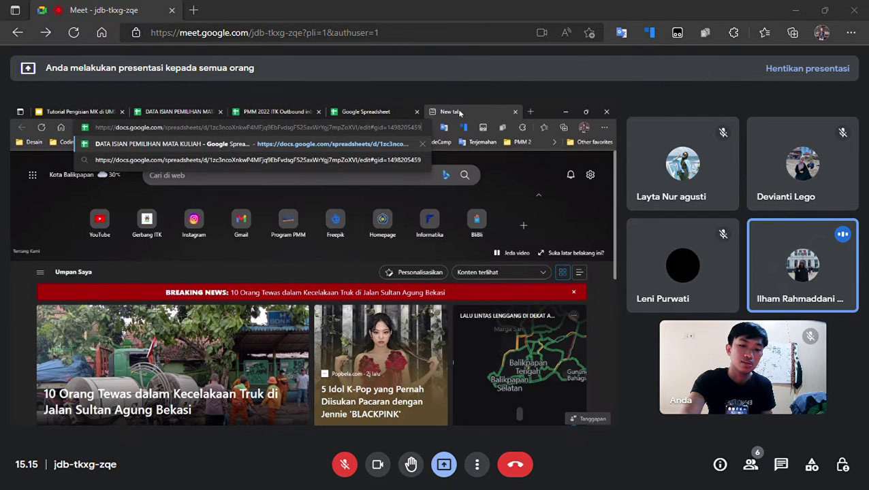
key("Return")
left_click_drag(459, 113, 272, 112)
left_click(202, 116)
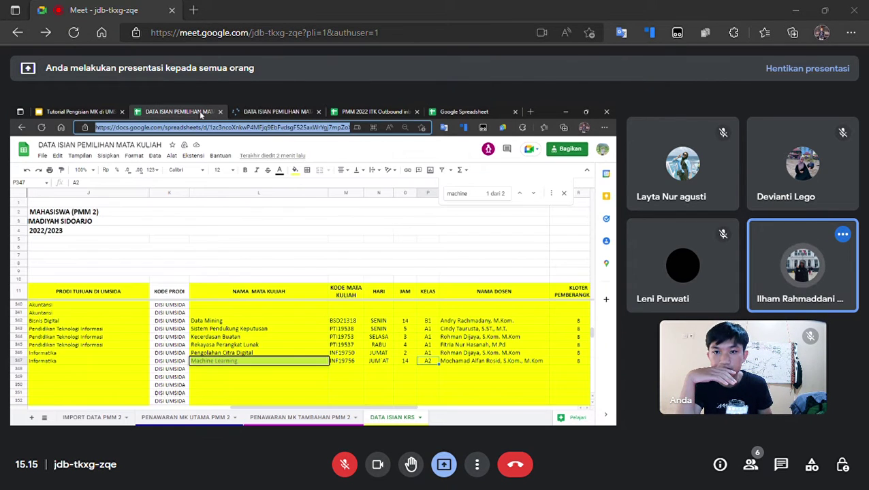
Show PENAWARAN MK UTAMA PMM 2 in the original copy and browse the student rows of DATA ISIAN KRS in the second copy
left_click(195, 421)
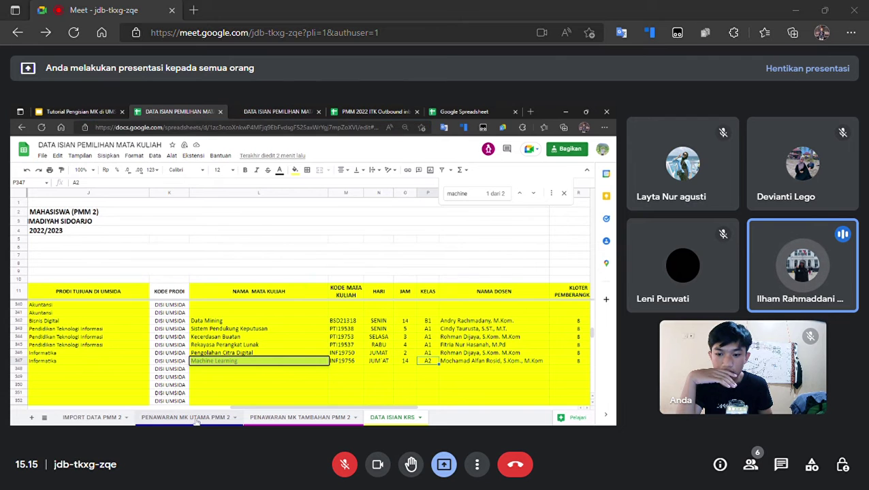
key("ctrl+Tab")
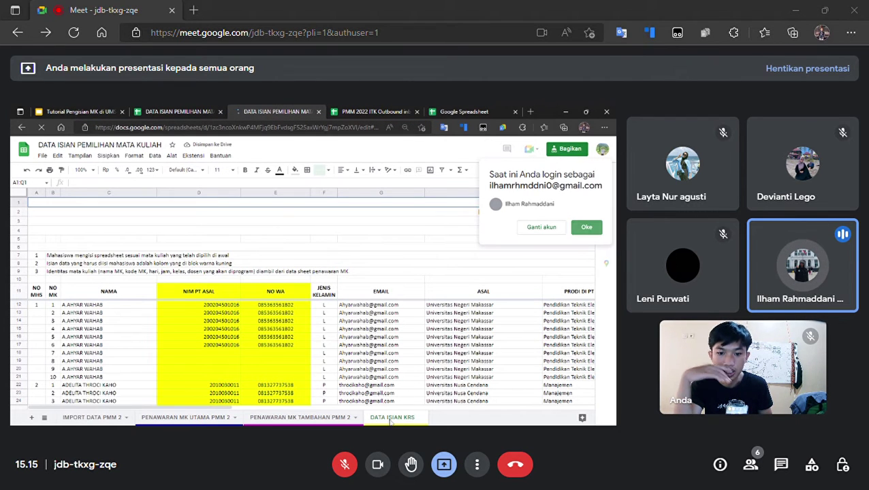
scroll(441, 347, "down", 15)
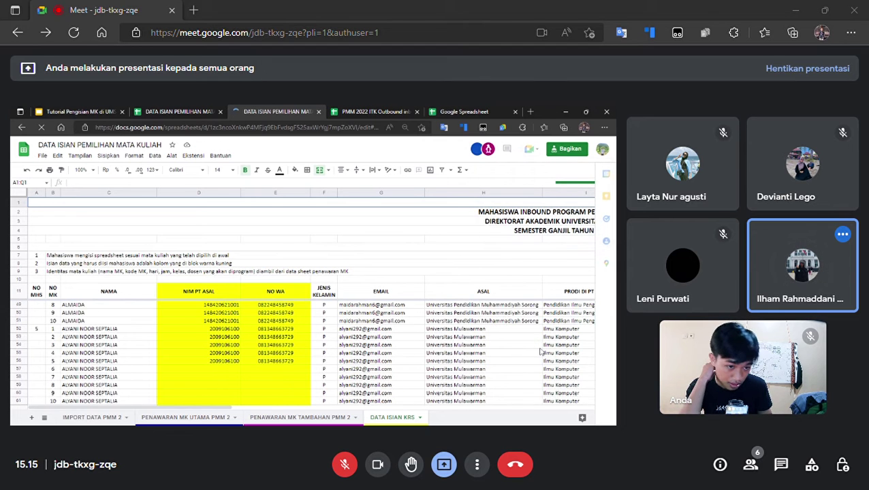
scroll(371, 378, "down", 5)
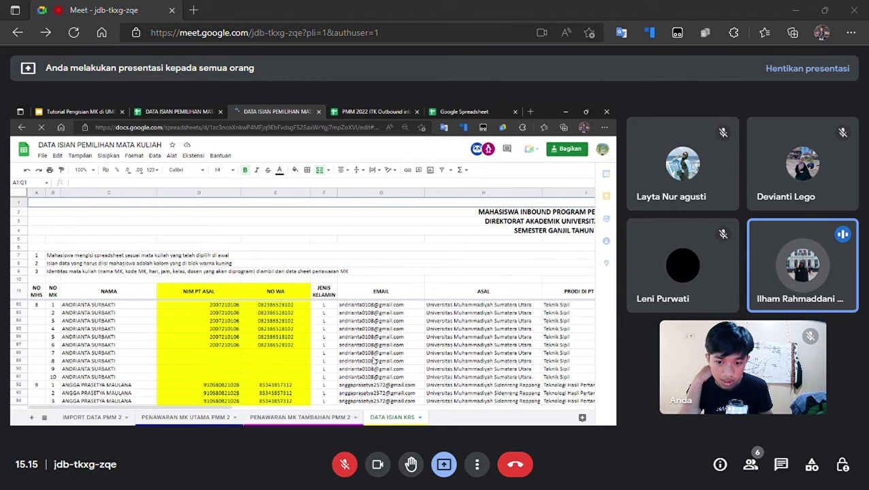
Alternate between the main course offerings in one copy and DATA ISIAN KRS in the other to demonstrate side-by-side lookup
left_click(171, 112)
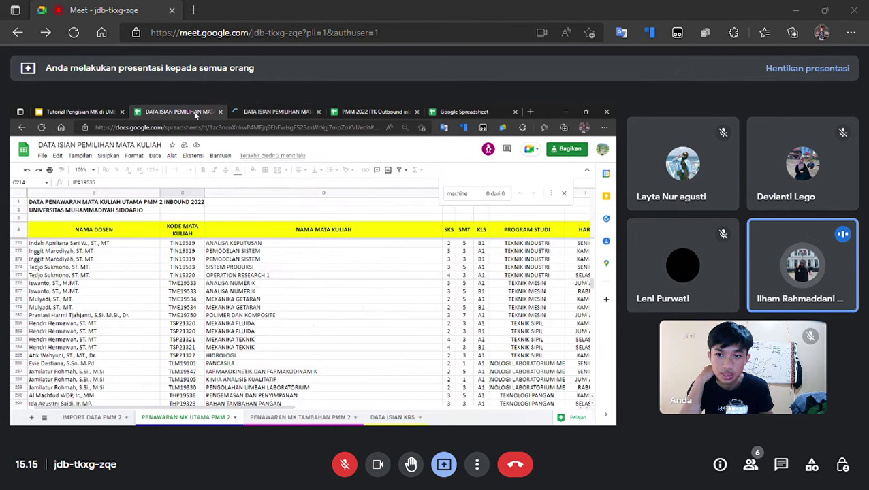
left_click(259, 113)
left_click(178, 112)
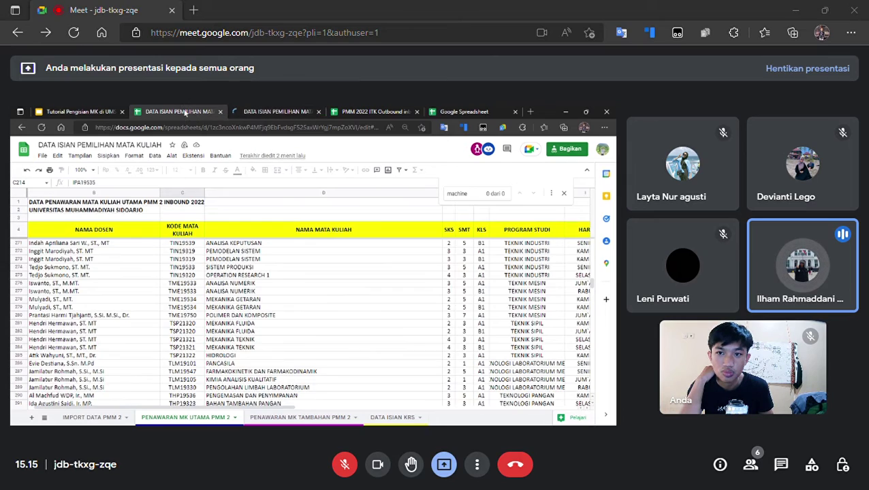
left_click(249, 111)
left_click(182, 114)
left_click(251, 112)
left_click(181, 113)
left_click(250, 113)
left_click(204, 115)
left_click(245, 113)
left_click(197, 114)
left_click(249, 113)
left_click(202, 114)
left_click(250, 113)
left_click(202, 116)
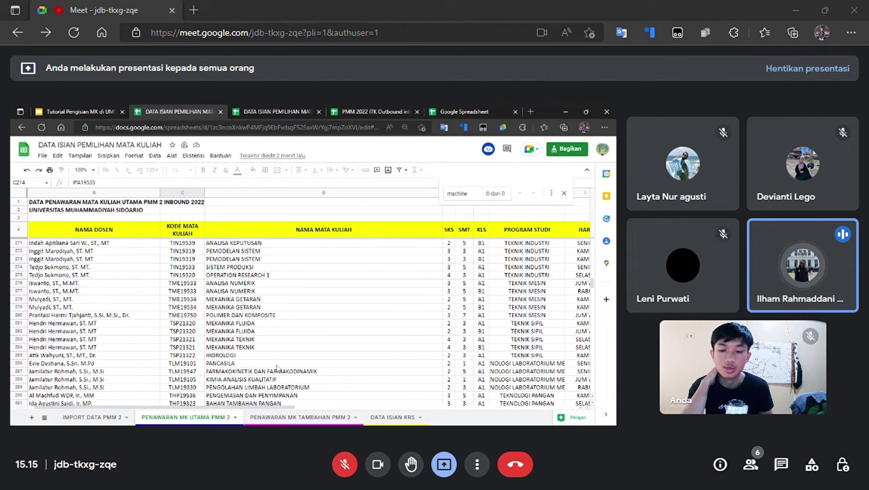
left_click(249, 113)
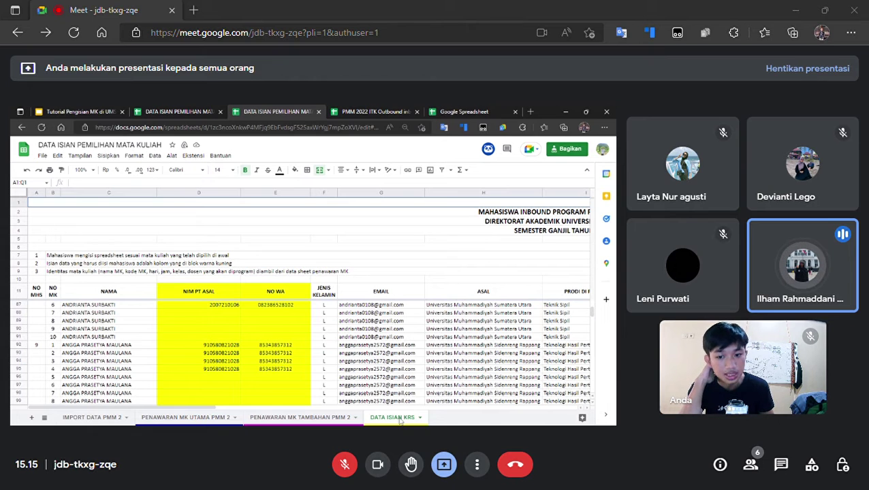
left_click(289, 324)
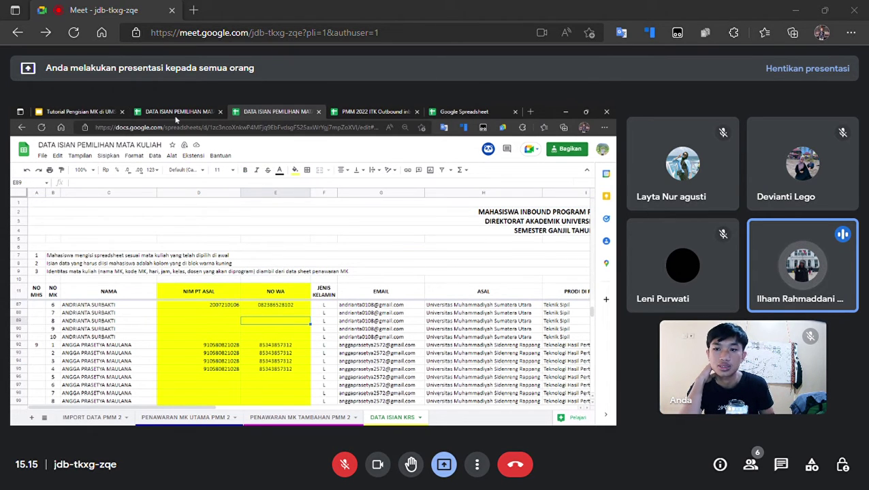
Browse the course offerings in PENAWARAN MK UTAMA PMM 2 in the original copy of the spreadsheet
left_click(177, 112)
scroll(330, 316, "down", 10)
scroll(329, 316, "up", 20)
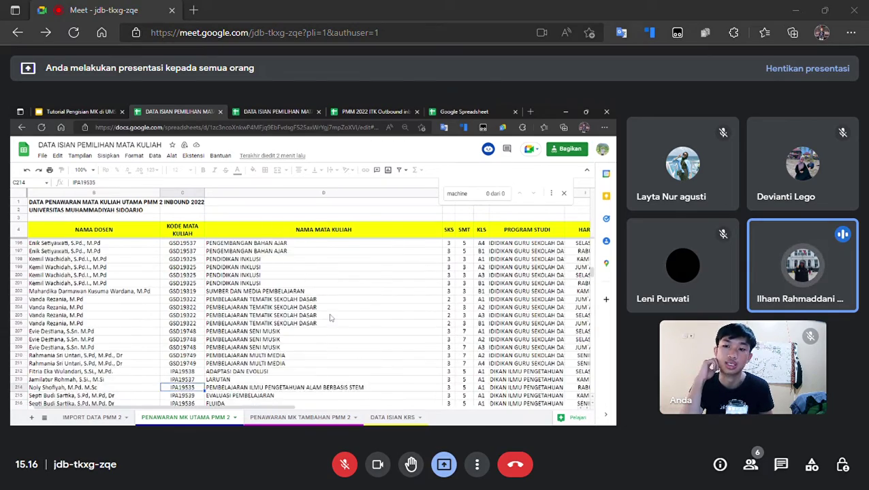
scroll(329, 318, "up", 14)
scroll(380, 299, "up", 10)
Show the Pembagian Jam Perkuliahan di UMSIDA slide of the tutorial presentation and return to the original copy of the spreadsheet
left_click(82, 111)
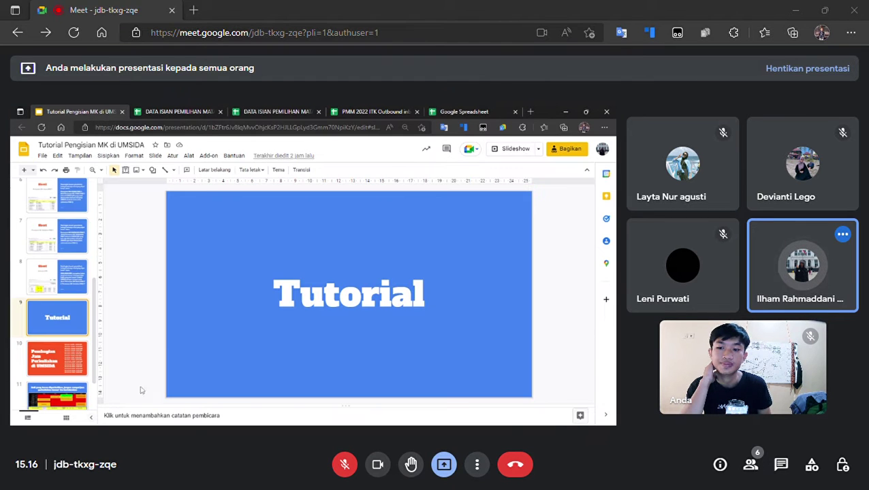
left_click(76, 362)
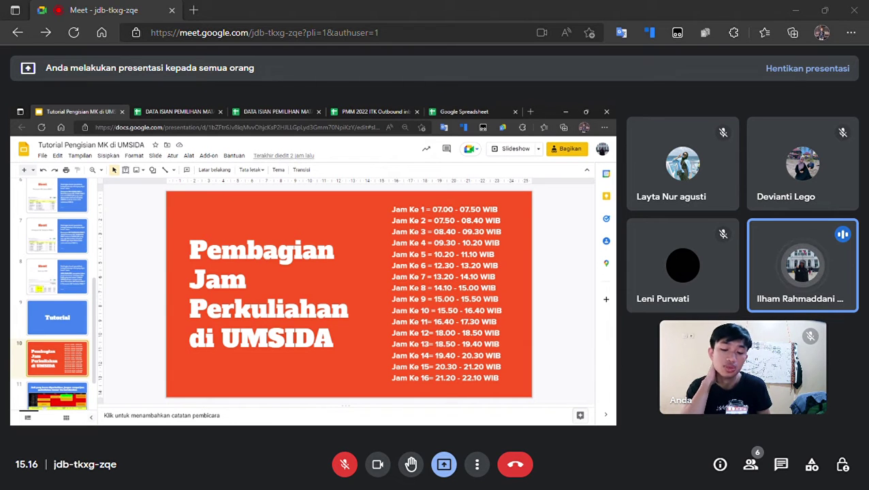
left_click(175, 111)
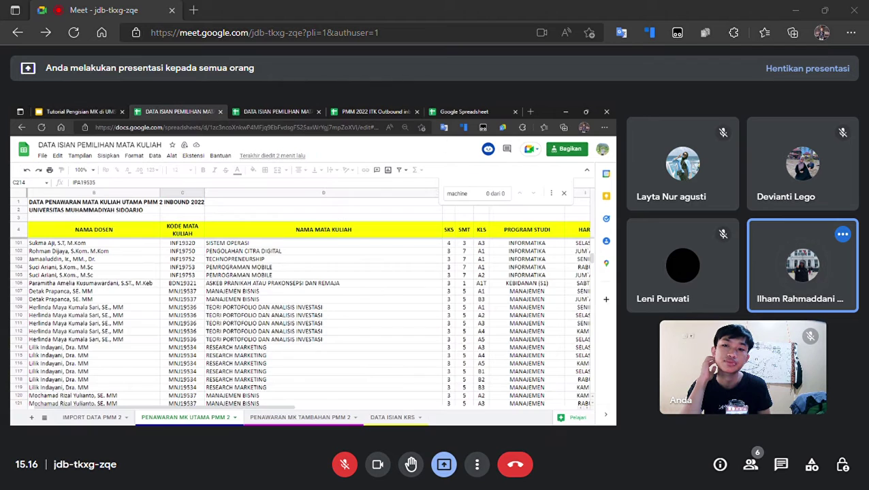
Point out the JAM KE cell of SISTEM OPERASI class A3 and highlight the Jam Ke 6 and 7 times on the class-hours slide
left_click_drag(211, 408, 385, 407)
left_click(439, 243)
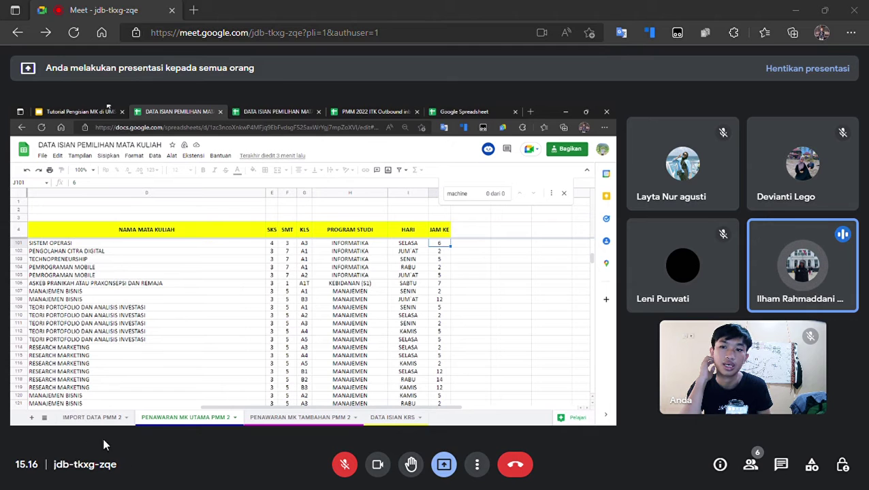
left_click(78, 115)
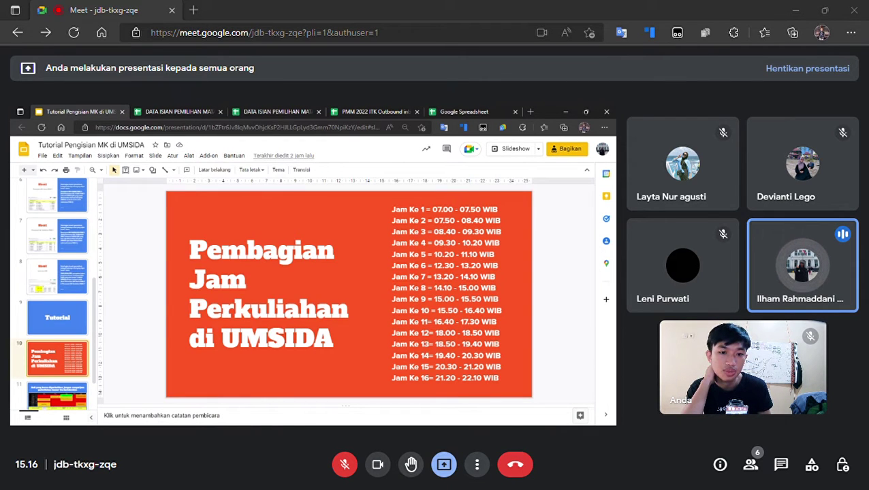
left_click_drag(434, 266, 479, 277)
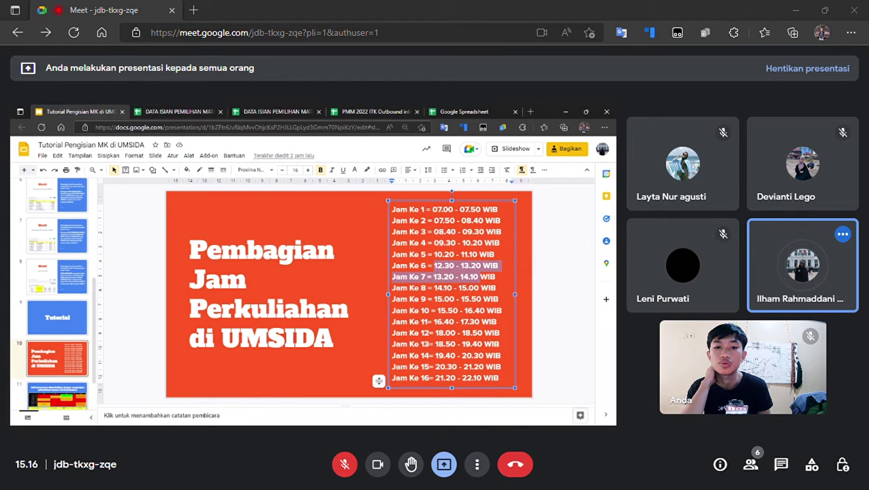
Return to PENAWARAN MK UTAMA PMM 2 and point out the JAM KE and SKS cells of SISTEM OPERASI class A3
left_click(179, 112)
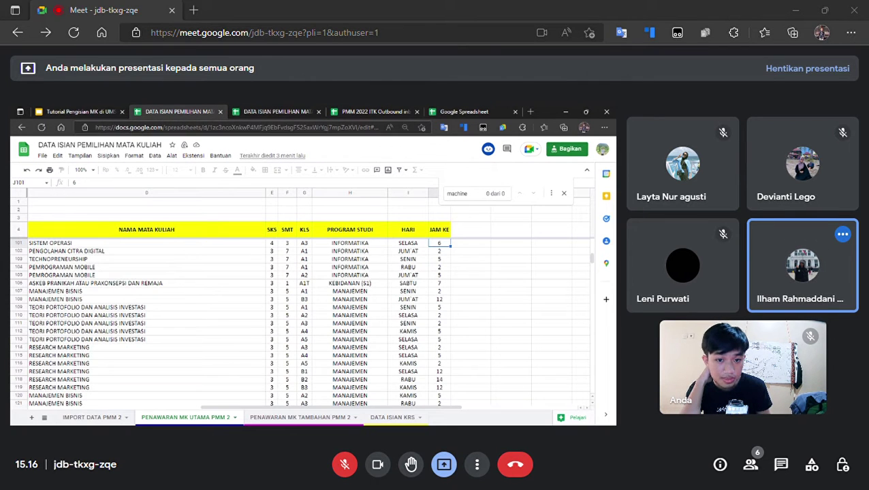
double_click(440, 245)
left_click(415, 251)
left_click(420, 253)
left_click(439, 244)
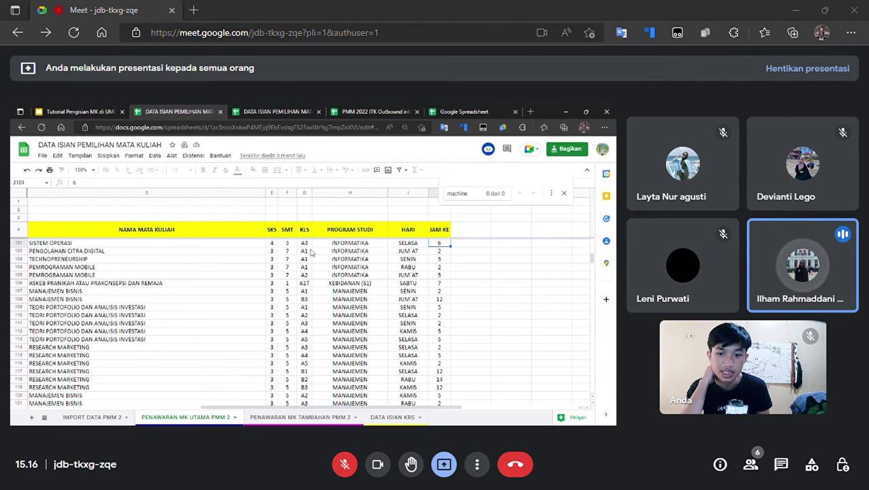
left_click(273, 243)
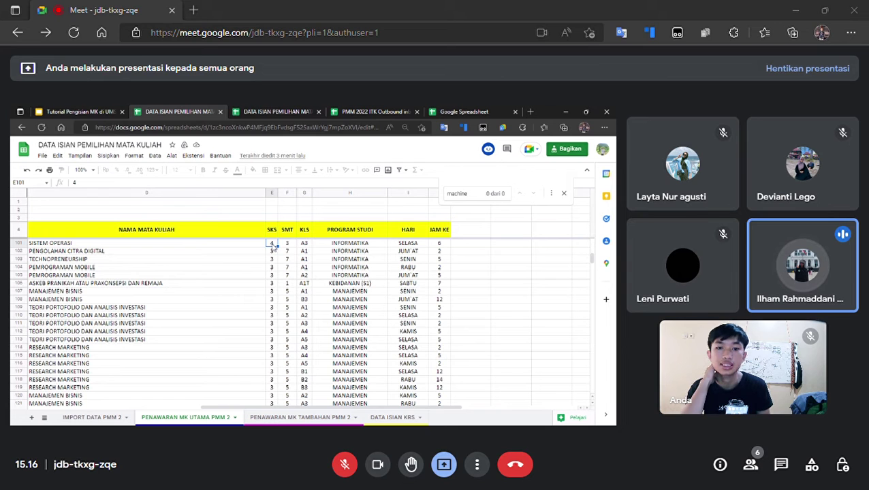
Revisit the class-hours slide and DATA ISIAN KRS, and select row 101 of the main offerings from course name through JAM KE
left_click(93, 112)
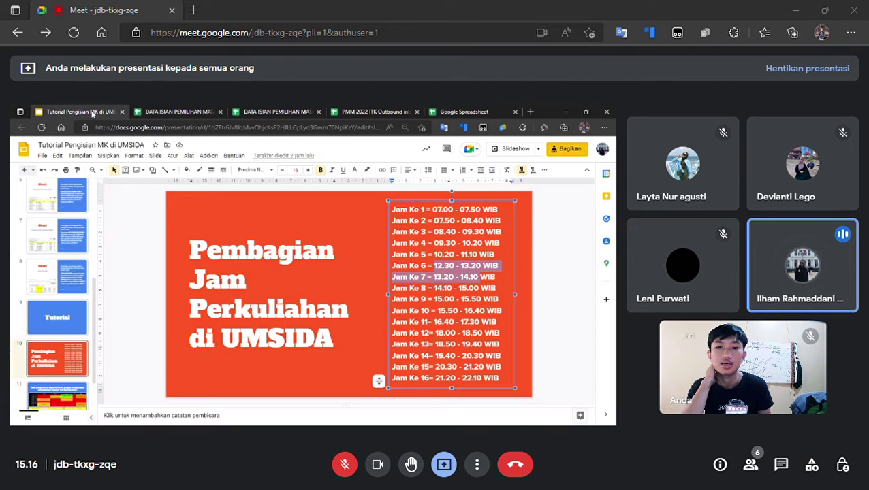
left_click(412, 274)
left_click(293, 114)
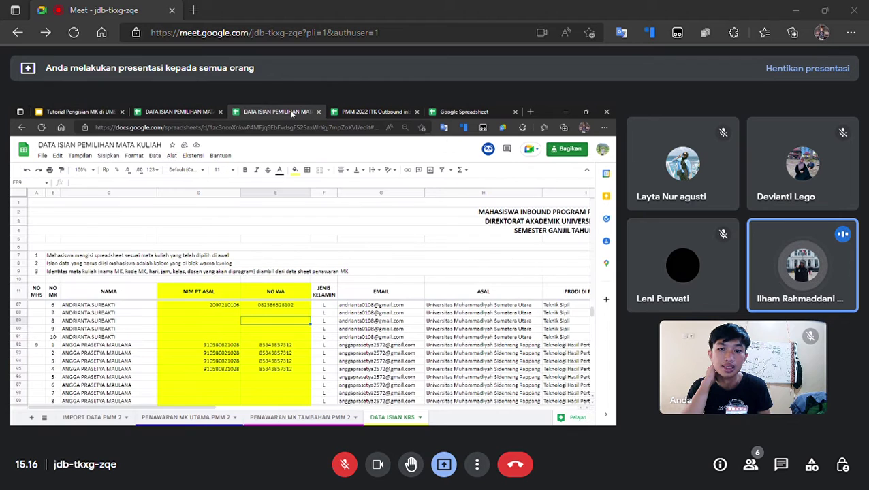
left_click(180, 112)
left_click(439, 243)
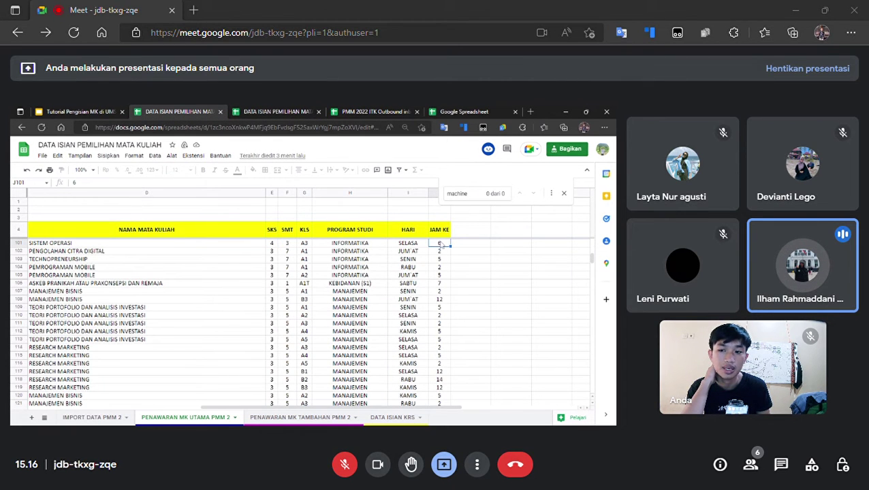
left_click_drag(168, 243, 440, 250)
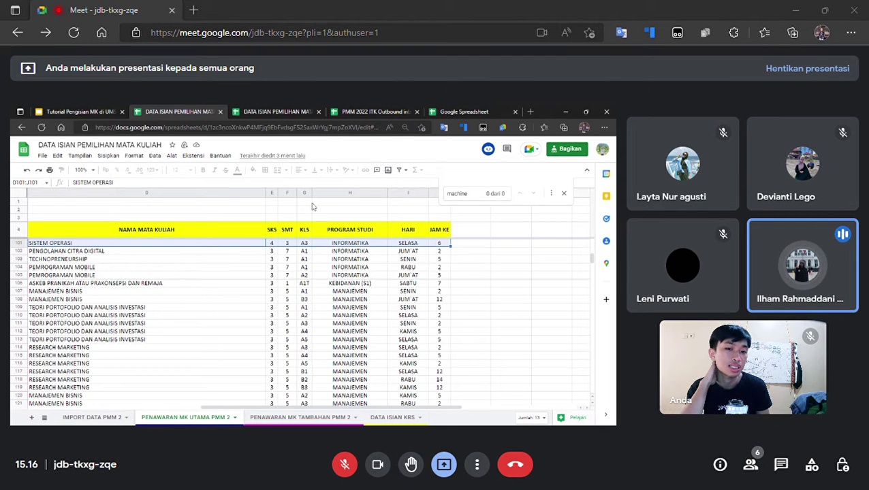
On the Pembagian Jam Perkuliahan di UMSIDA slide, highlight the lines Jam Ke 6 through Jam Ke 9 one at a time
left_click(74, 113)
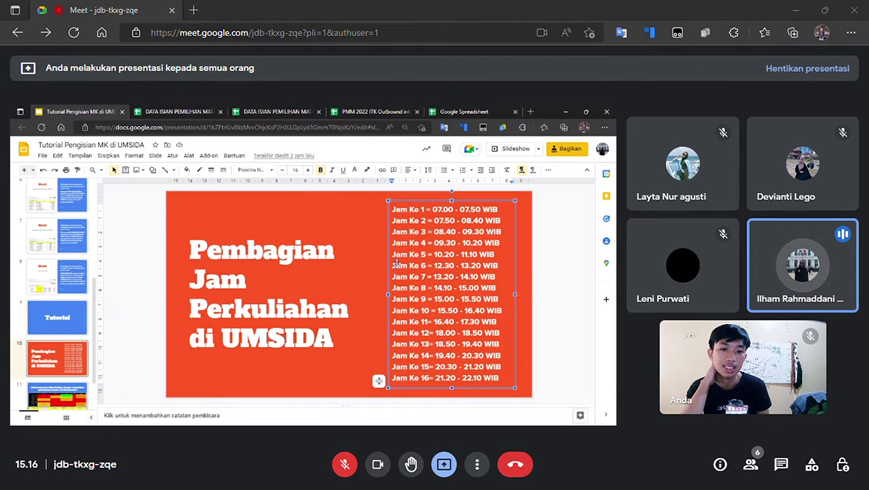
left_click_drag(498, 265, 390, 267)
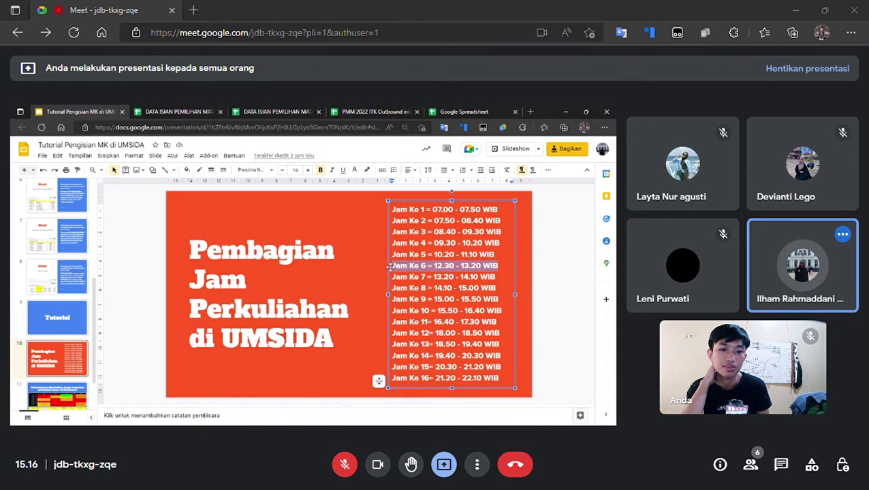
left_click_drag(497, 278, 401, 278)
left_click_drag(496, 289, 391, 289)
left_click_drag(498, 300, 393, 302)
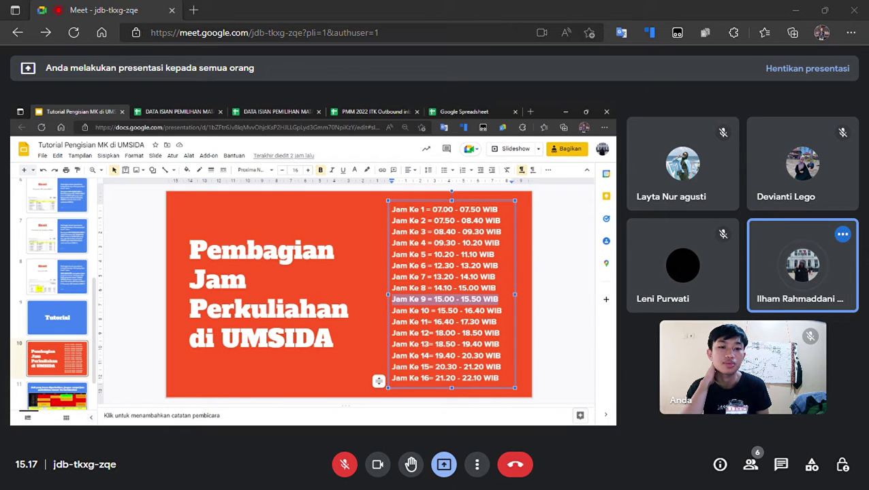
left_click(422, 266)
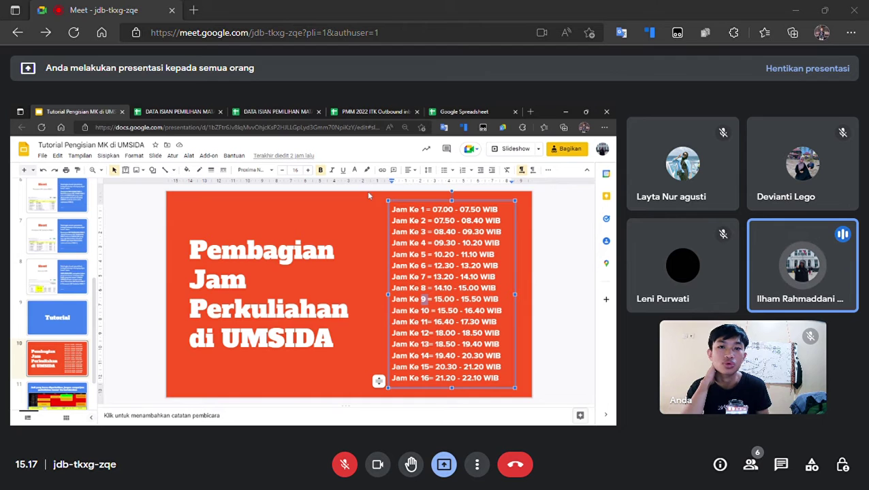
Examine the HARI and JAM KE values in the main course offerings and select the whole SISTEM OPERASI class A3 row
key("ctrl+Tab")
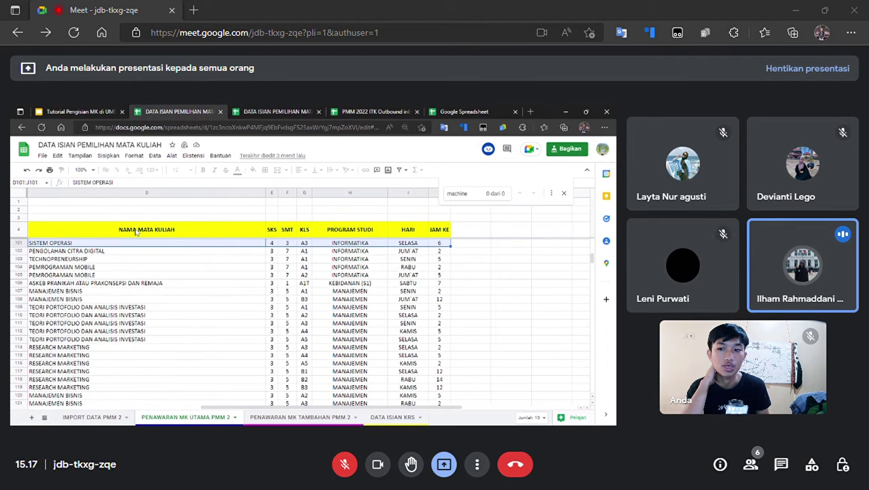
scroll(310, 246, "up", 1)
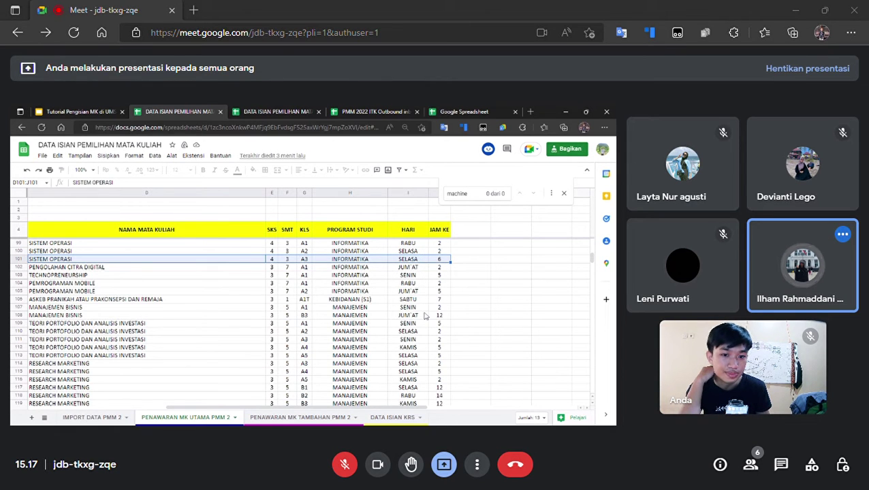
left_click(423, 330)
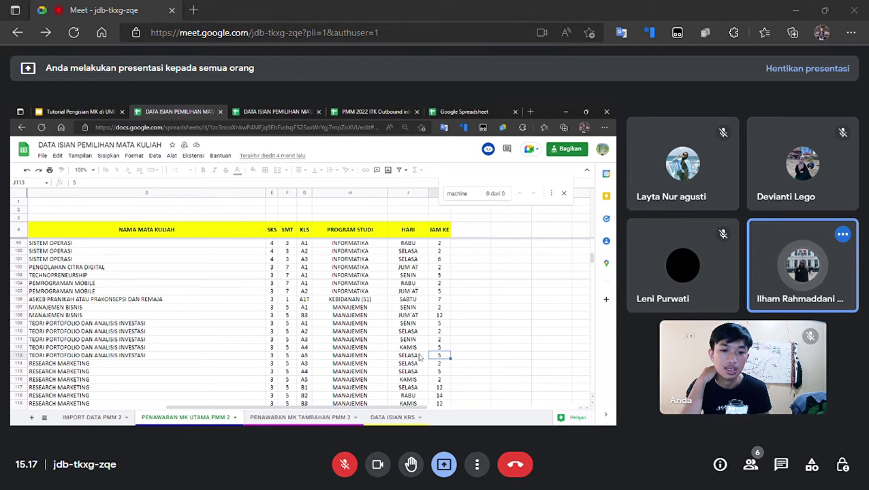
left_click_drag(415, 260, 448, 260)
left_click(441, 267)
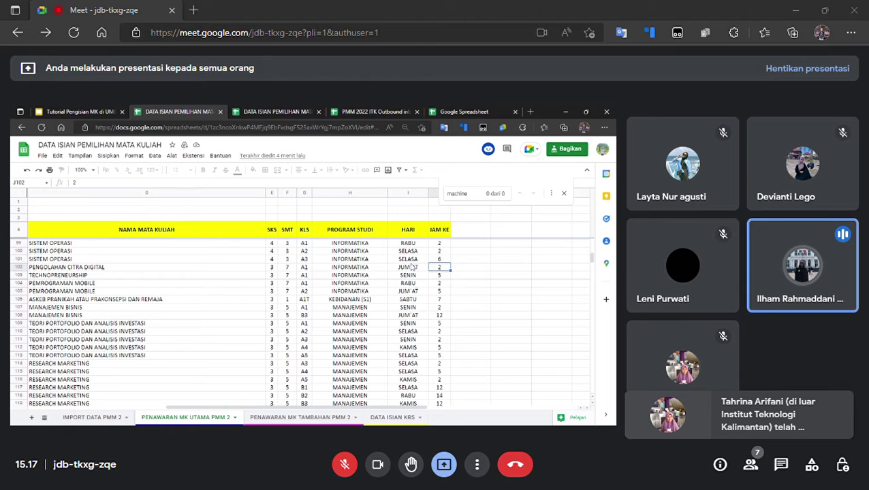
left_click(442, 260)
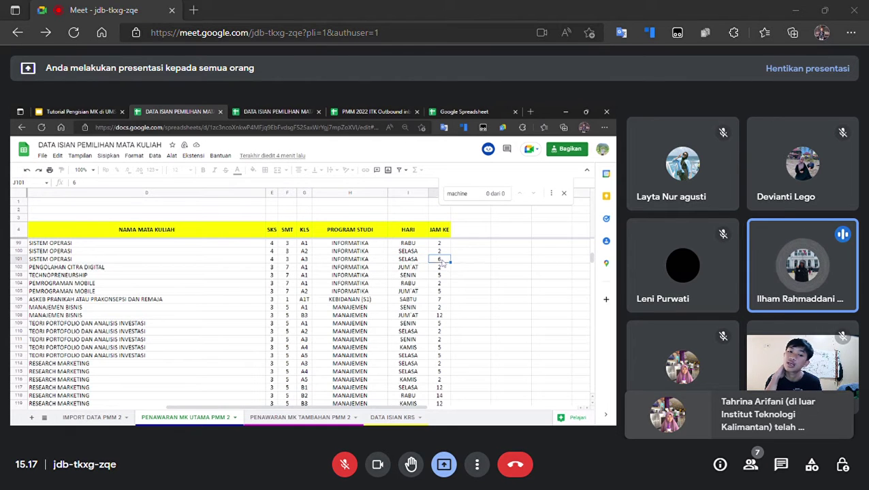
left_click(413, 259)
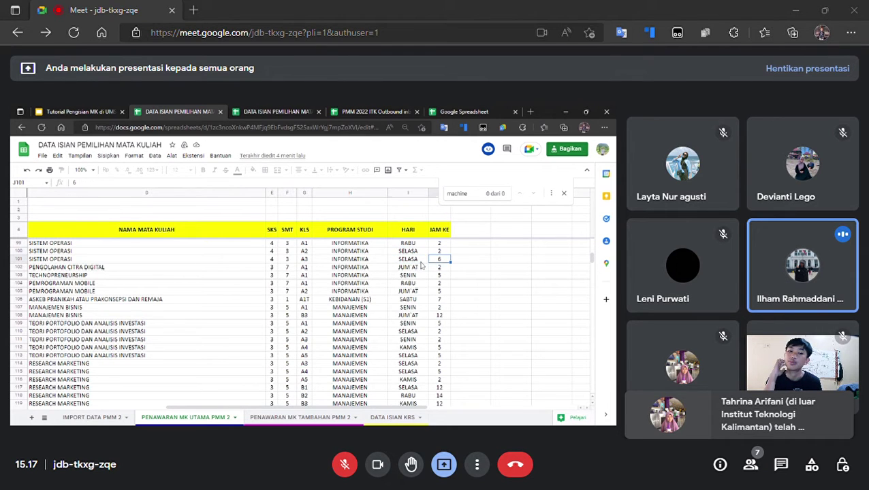
left_click(19, 260)
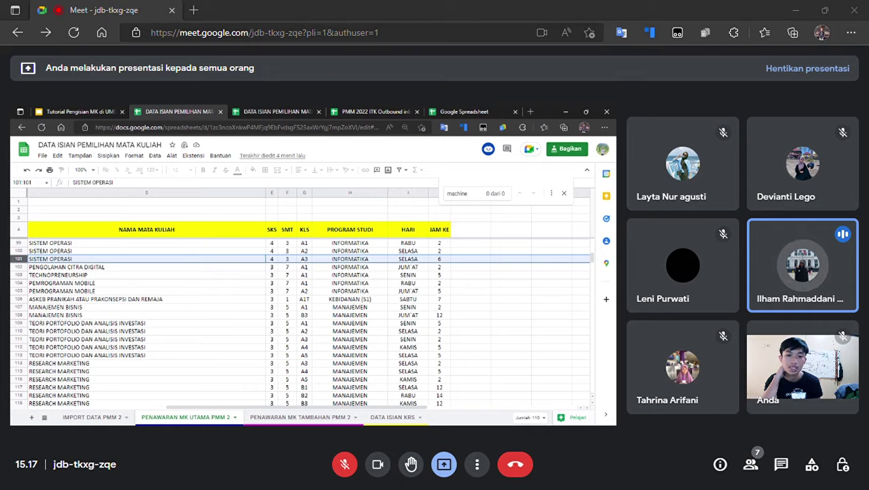
Show the slide with the sample timetable warning against clashing class hours, and admit the waiting participant to the meeting
left_click(80, 112)
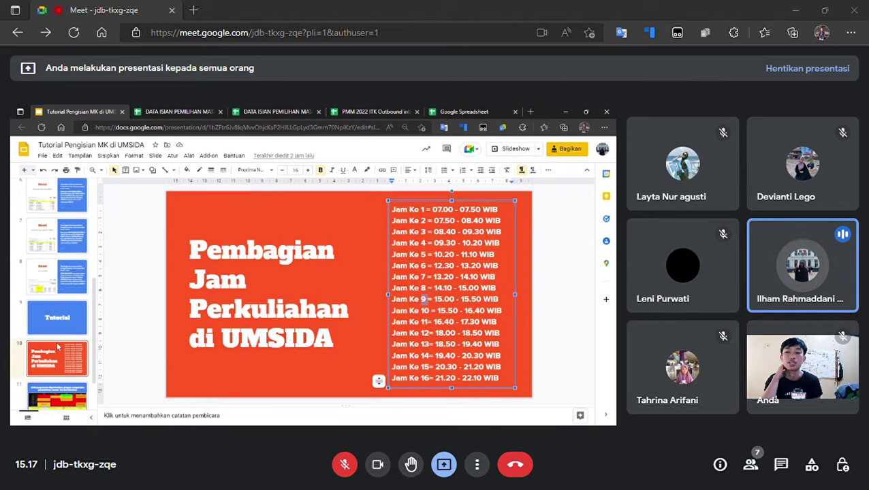
scroll(58, 347, "down", 1)
left_click(79, 361)
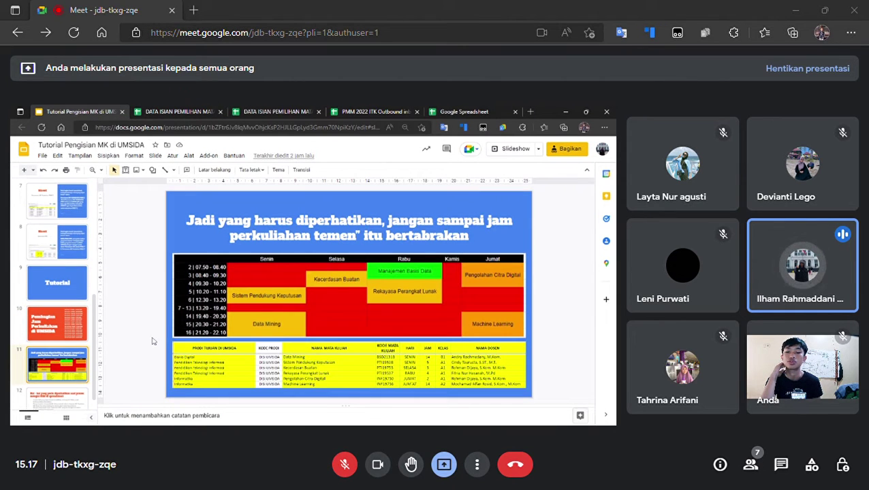
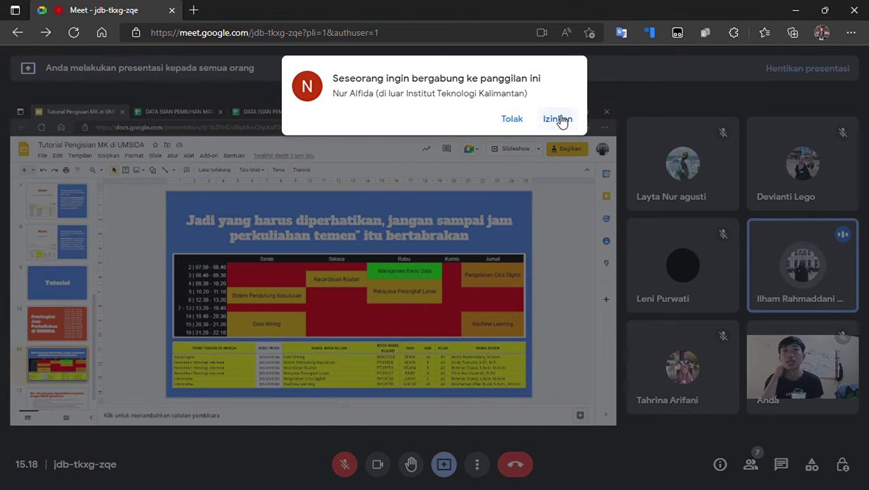
left_click(558, 119)
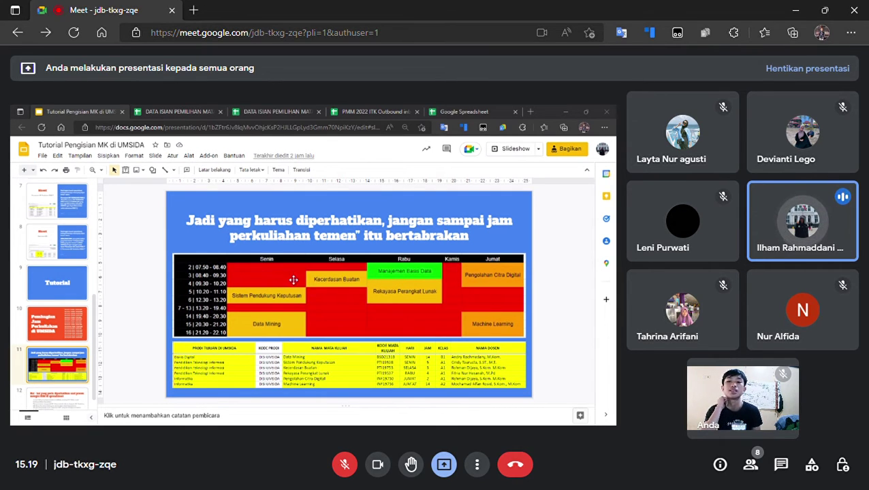
scroll(65, 279, "down", 1)
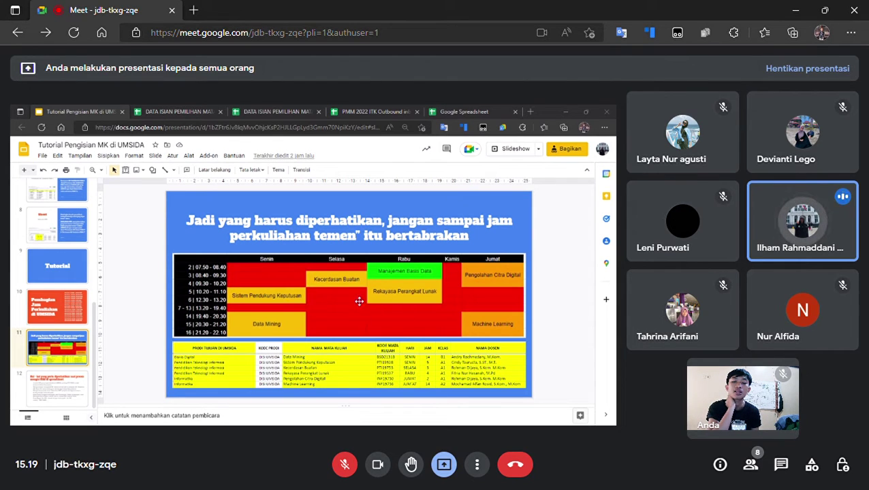
Point out PENGOLAHAN CITRA DIGITAL in the main course offerings and return to the timetable slide in the presentation
left_click(193, 110)
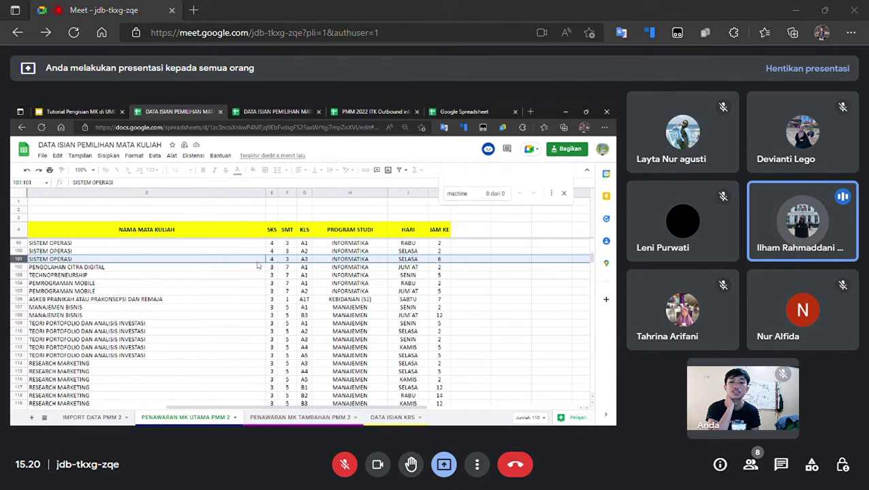
left_click(194, 269)
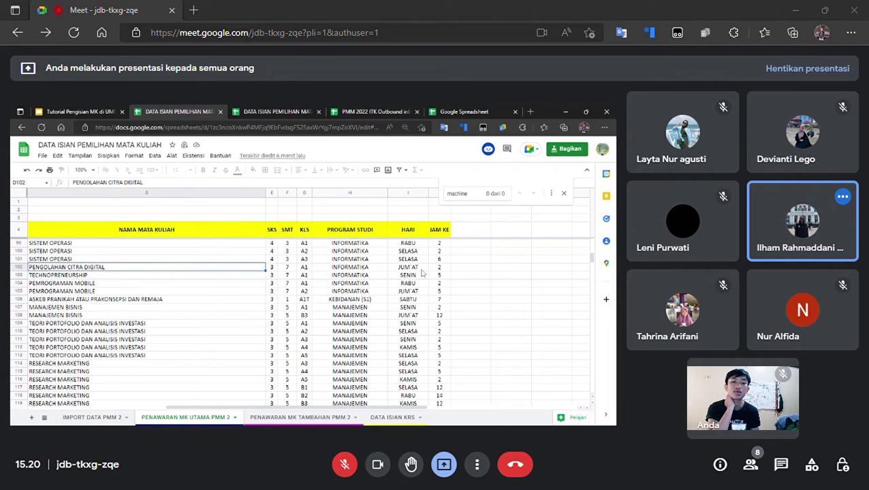
left_click(92, 114)
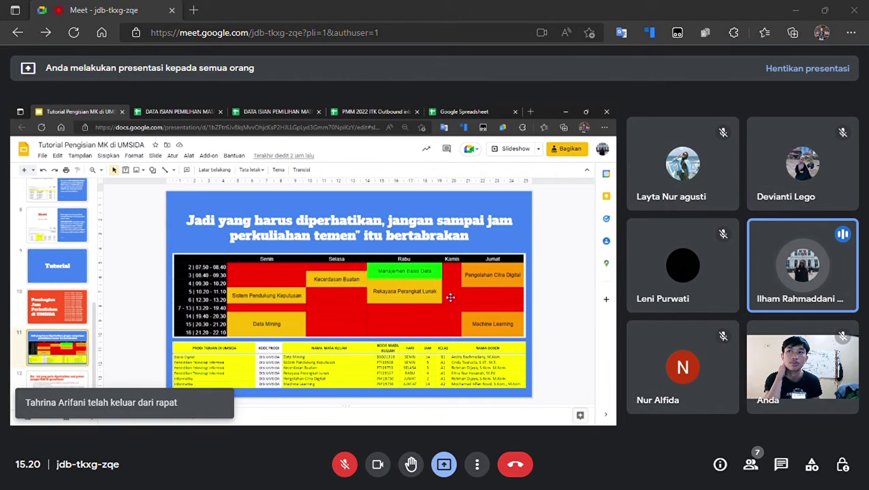
Show the slide of things to note when filling in the KRS and point out the 19-21 SKS range
left_click(62, 383)
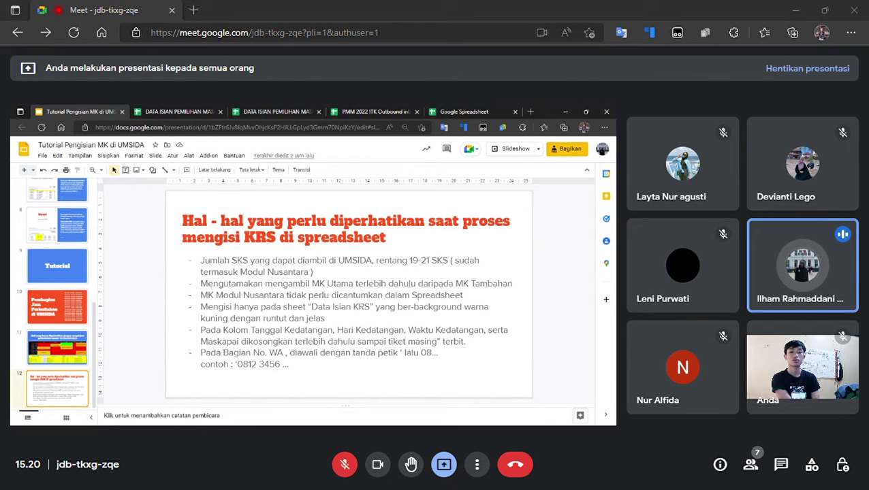
double_click(468, 260)
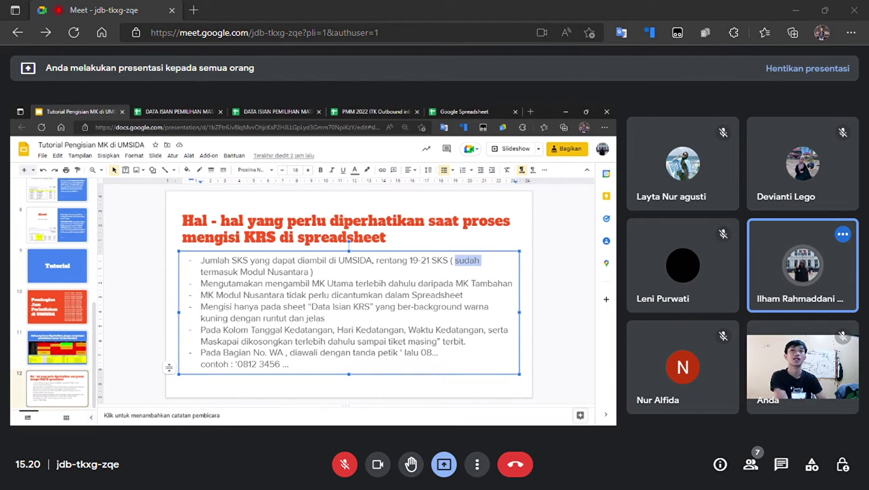
left_click_drag(425, 261, 447, 261)
left_click(429, 261)
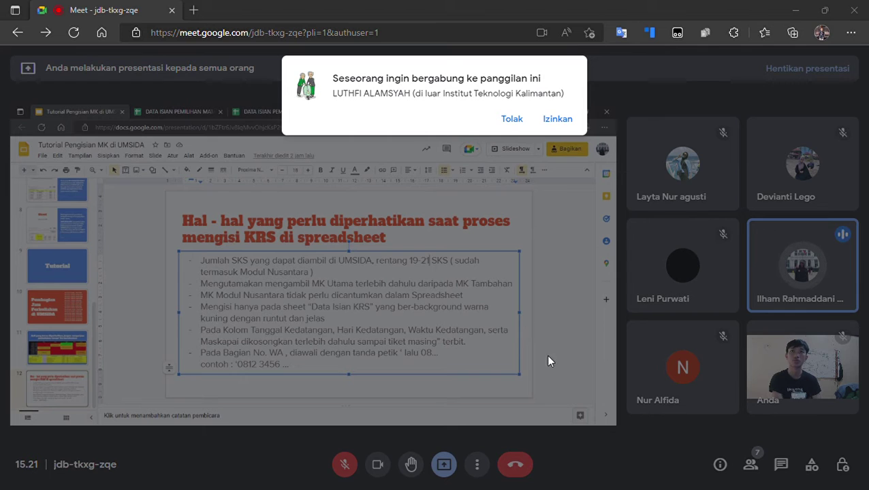
Admit the waiting participant to the meeting and highlight "( sudah termasuk Modul Nusantara )" in the SKS limit point
left_click(558, 119)
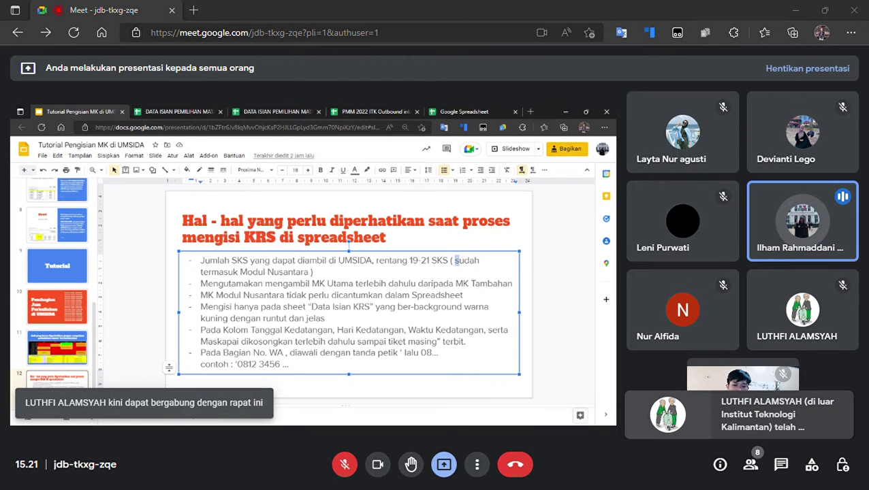
left_click_drag(475, 260, 450, 260)
left_click(315, 273)
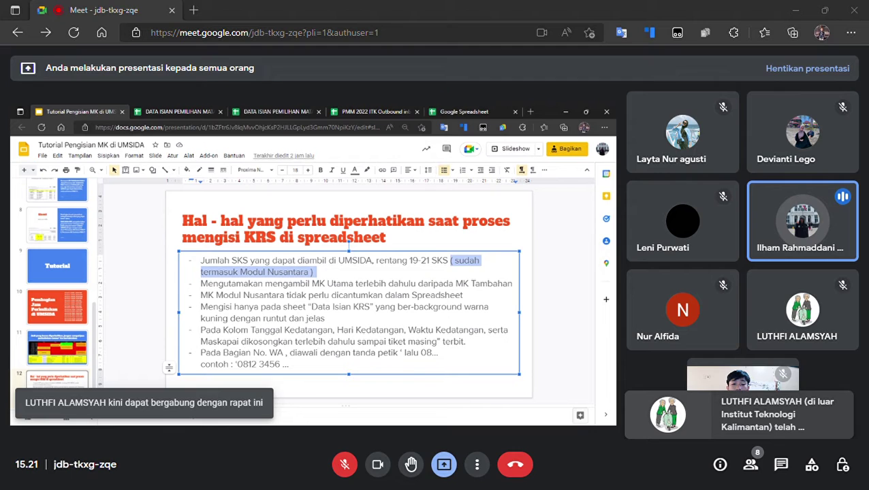
left_click(435, 260)
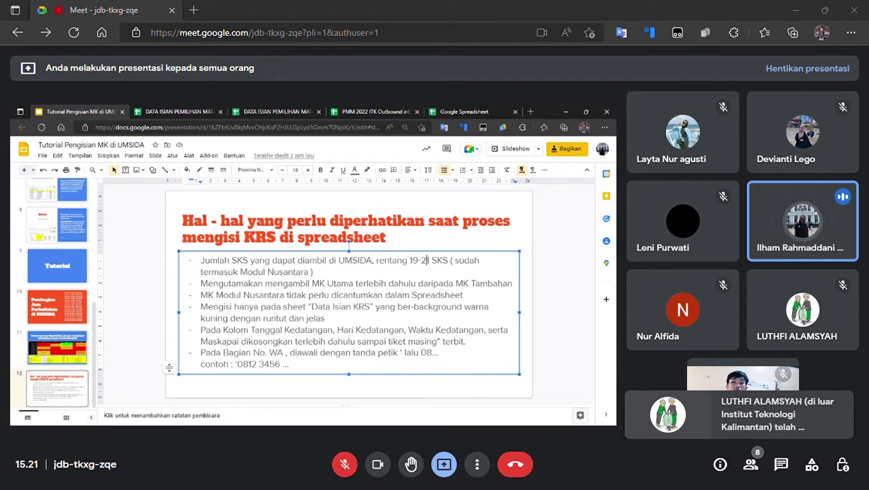
Highlight the 19-21 SKS limit on the slide, and show the DATA ISIAN KRS sheet with its search closed
left_click_drag(407, 261, 448, 261)
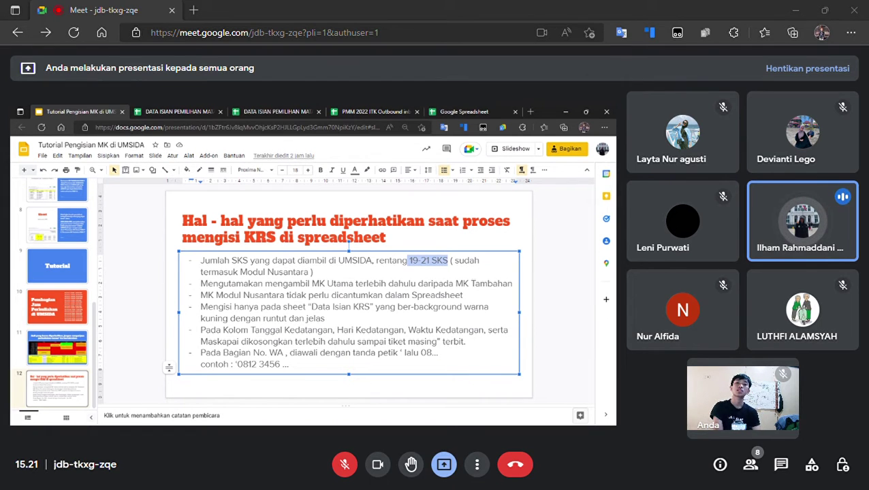
left_click(313, 272)
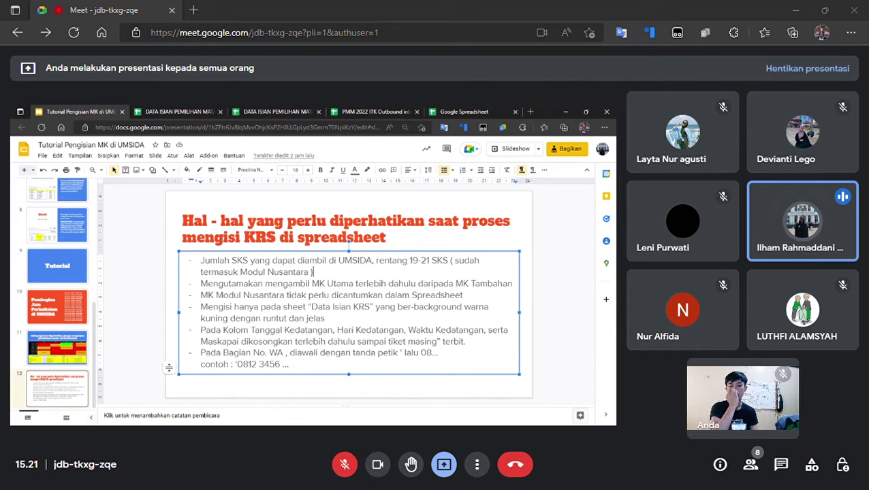
left_click(182, 113)
left_click(401, 419)
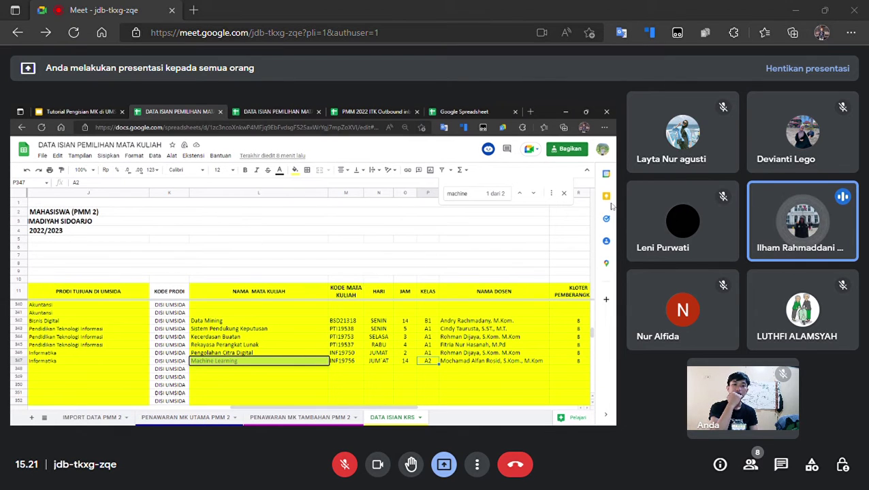
left_click(564, 195)
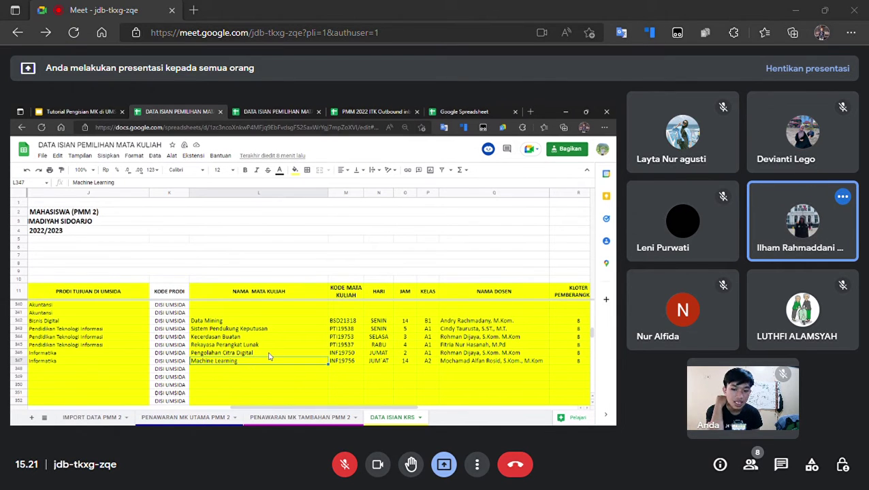
Point out the courses from Data Mining to Machine Learning in DATA ISIAN KRS and look through the entries above them
left_click(250, 371)
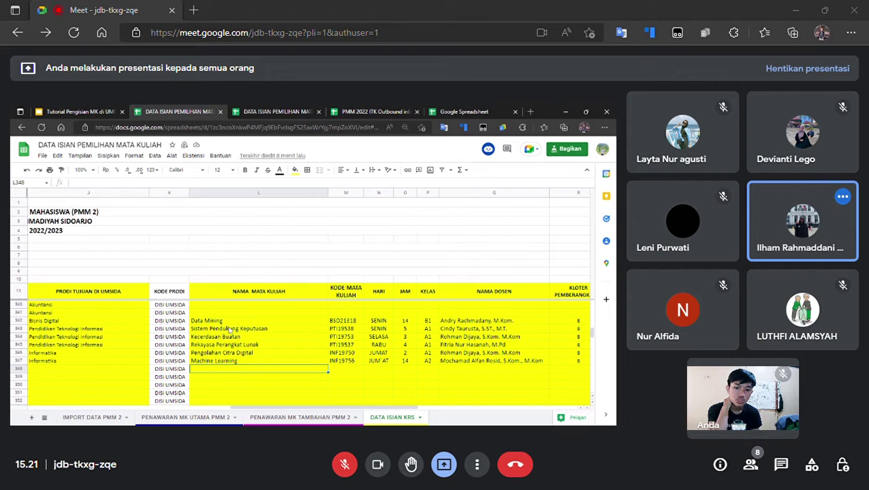
left_click(230, 323)
left_click_drag(238, 339, 242, 369)
left_click(242, 368)
scroll(289, 362, "up", 3)
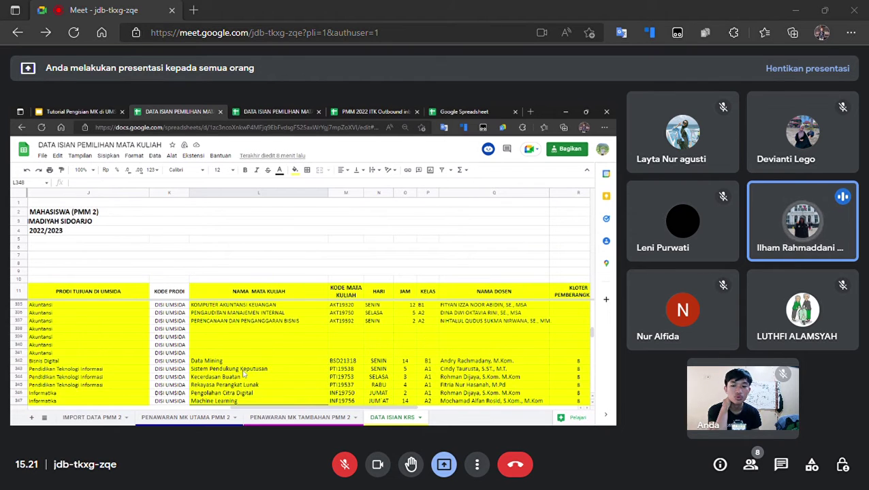
scroll(289, 363, "up", 2)
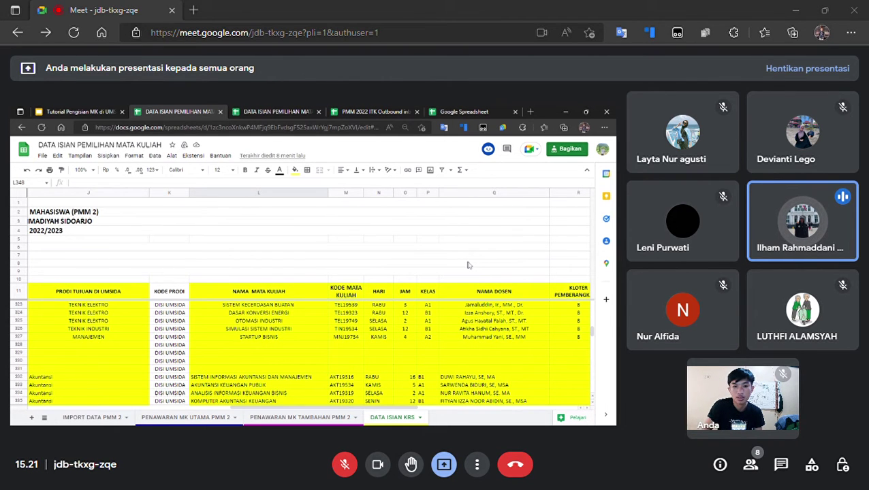
Search the DATA ISIAN KRS sheet for "modul" and bring the MODUL NUSANTARA entry into view
left_click(444, 247)
key("ctrl+f")
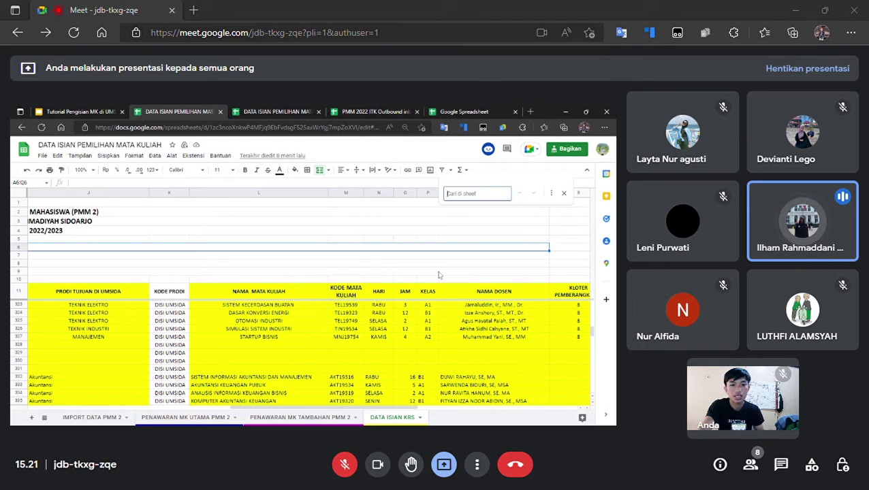
type("modul")
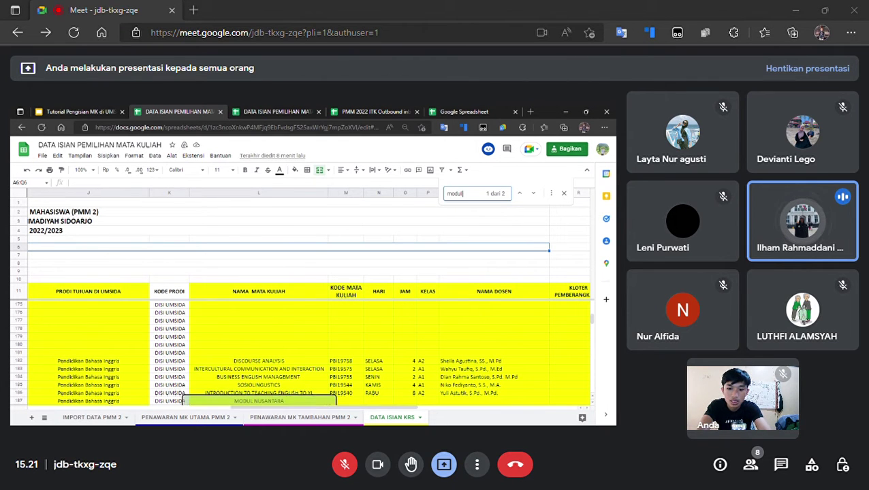
scroll(304, 367, "down", 2)
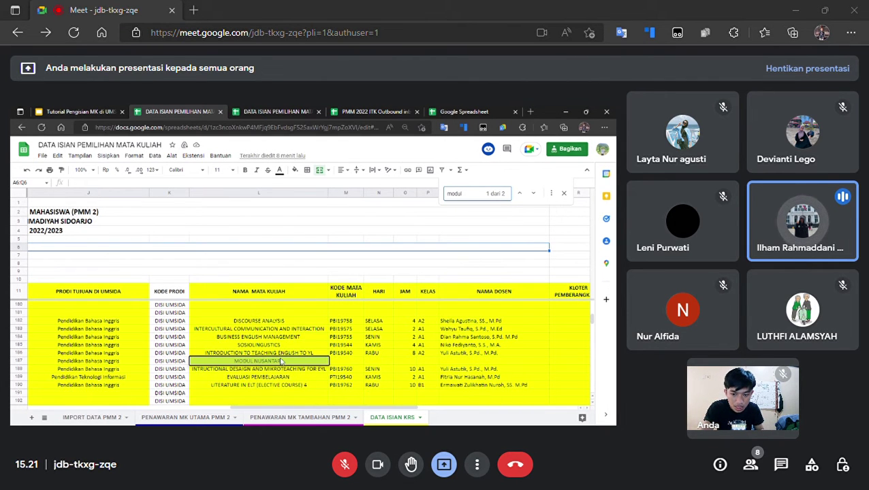
Delete the MODUL NUSANTARA entry from the NAMA MATA KULIAH column in row 187
left_click(281, 361)
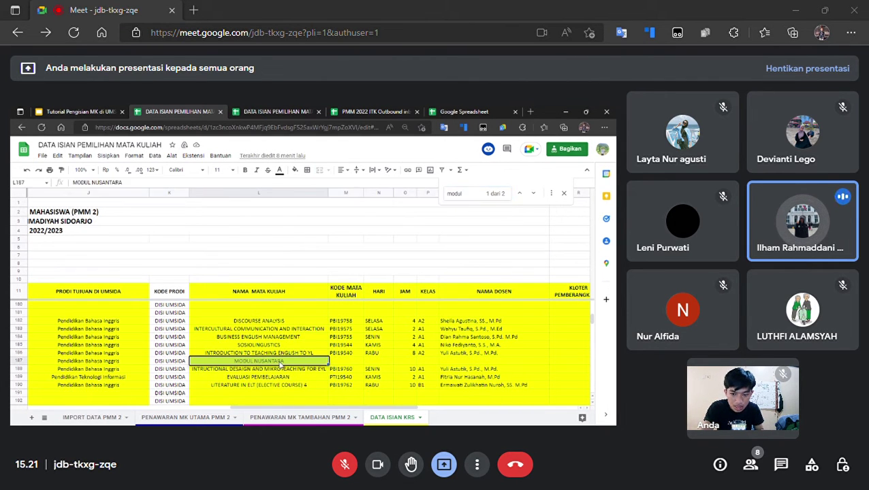
left_click(21, 361)
mouse_move(253, 409)
left_mouse_down()
mouse_move(92, 400)
mouse_move(238, 407)
left_mouse_up()
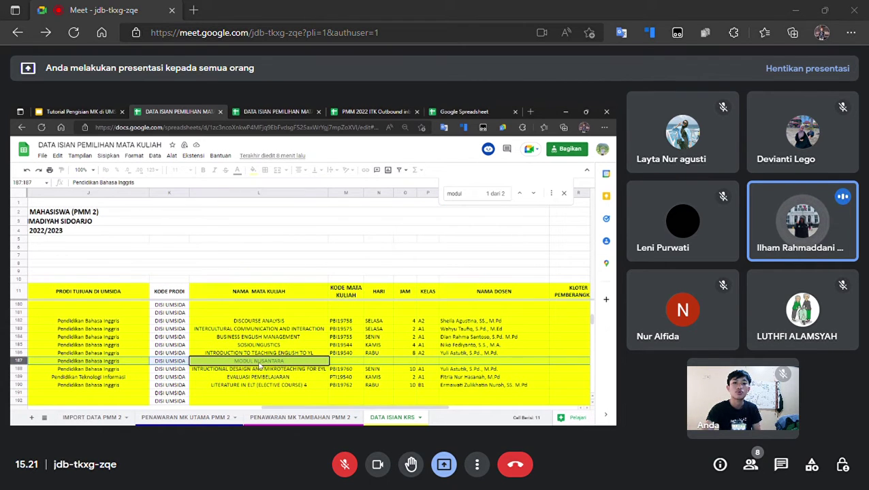
left_click(286, 360)
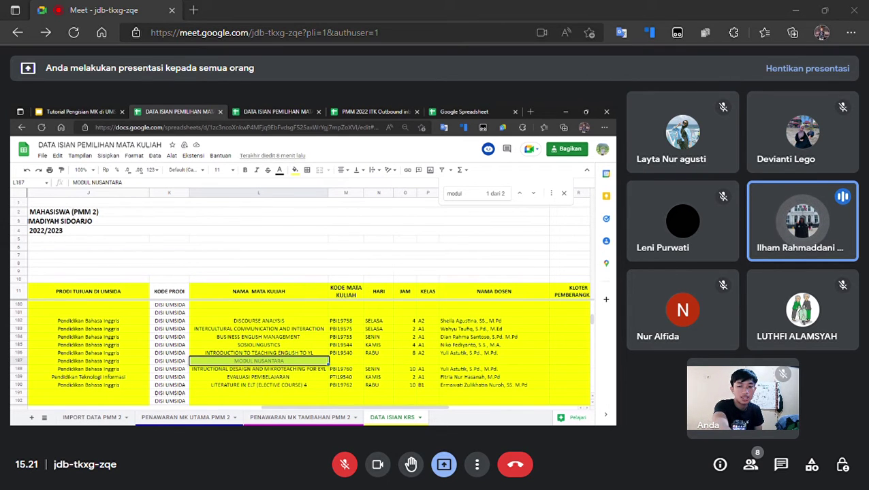
key("Delete")
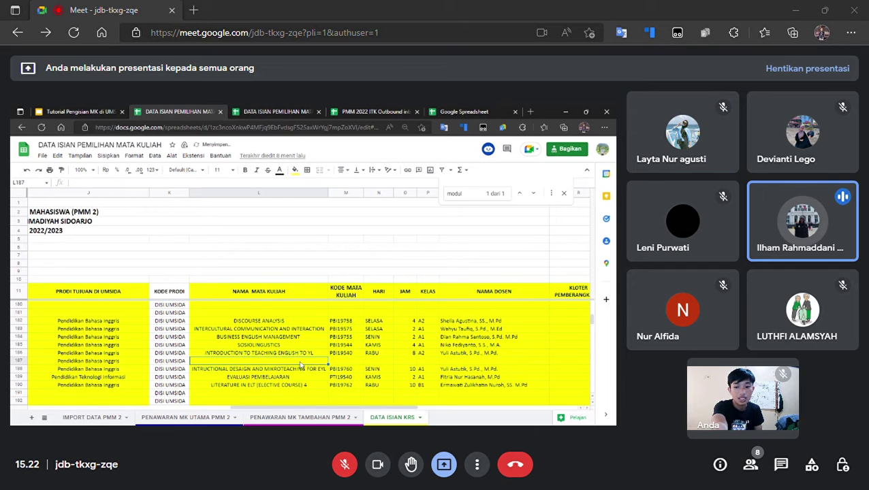
left_click(298, 353)
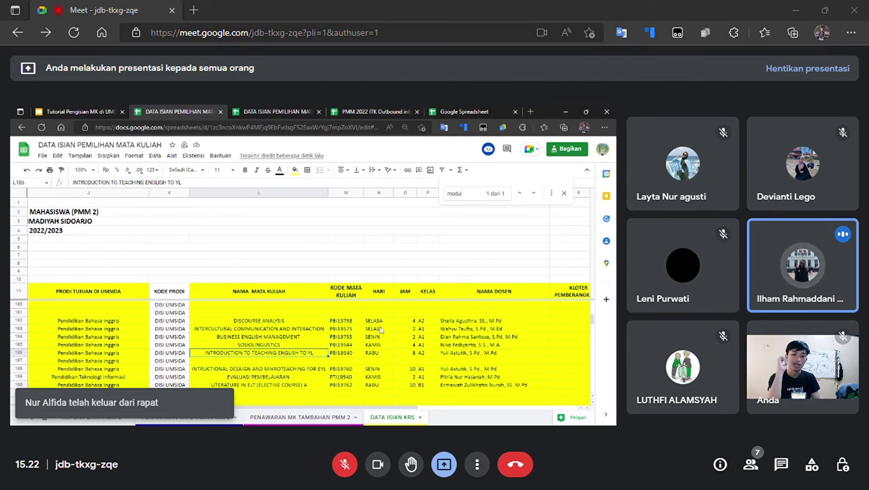
Show the KRS notes slide briefly, and point out the PENAWARAN MK UTAMA PMM 2 and PENAWARAN MK TAMBAHAN PMM 2 sheets
left_click(86, 113)
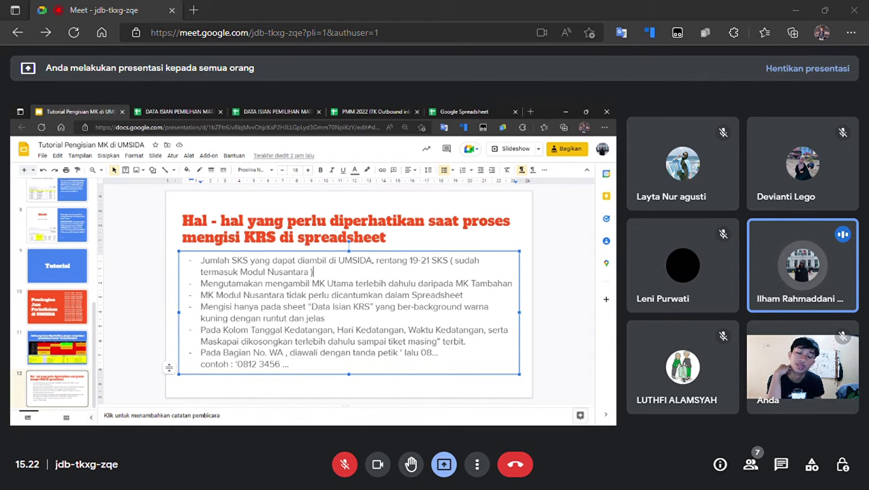
left_click(193, 112)
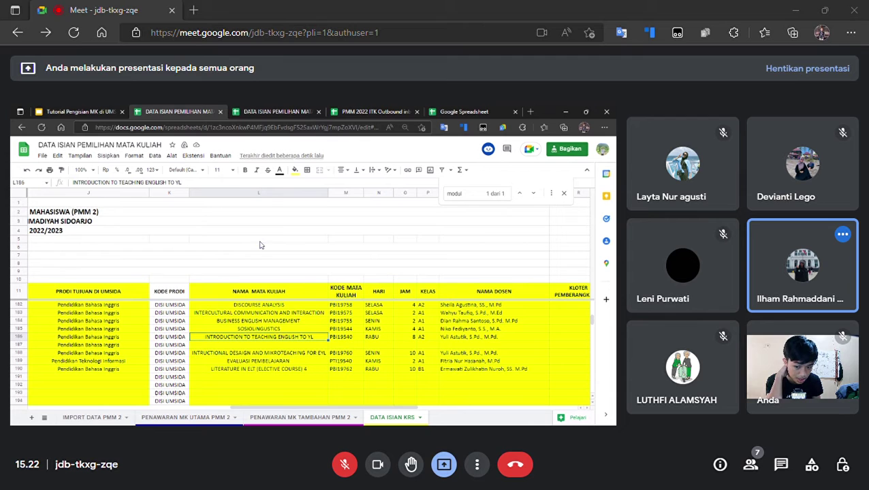
left_click(210, 418)
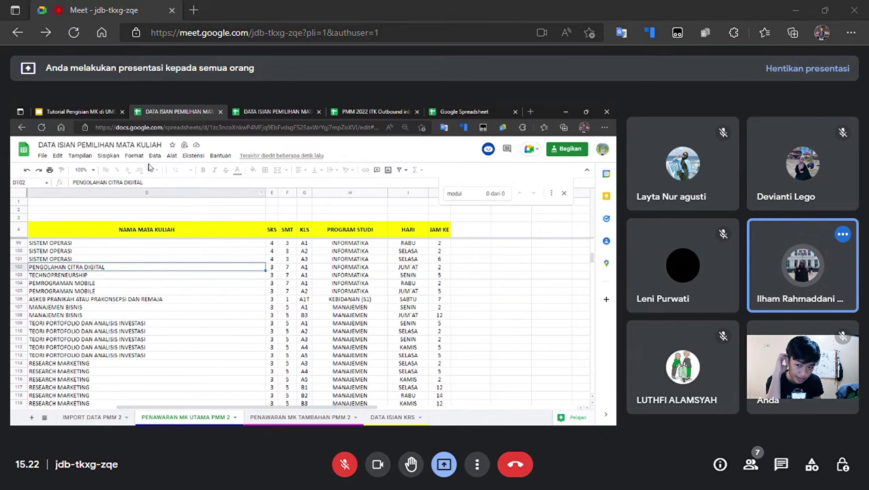
left_click(286, 418)
left_click(231, 418)
left_click(256, 420)
left_click(220, 418)
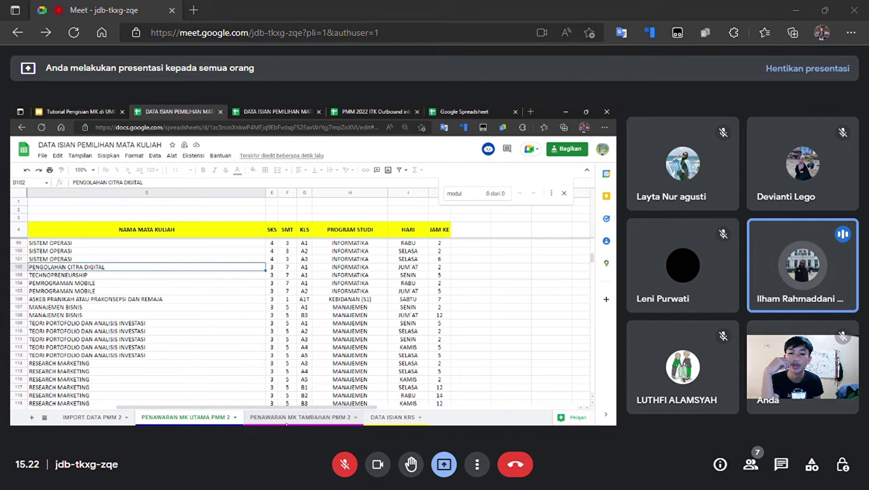
Return to the KRS notes slide and point out that MK Modul Nusantara is not listed in the spreadsheet
left_click(82, 114)
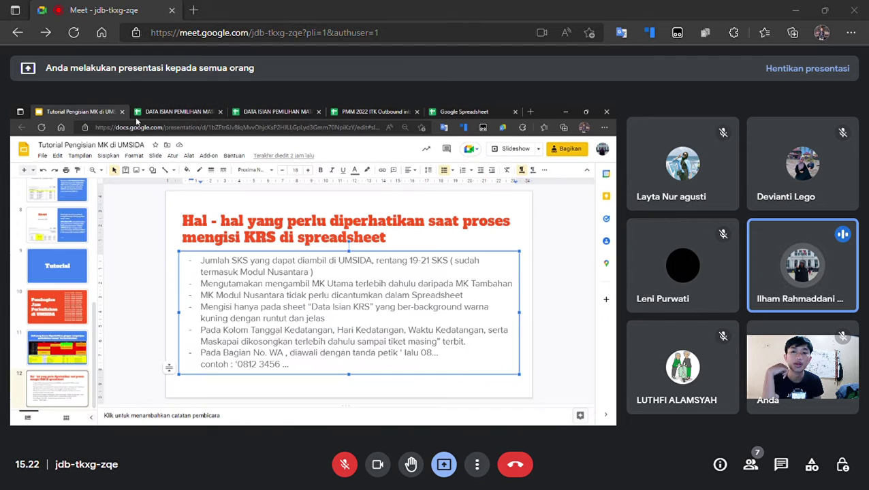
left_click(166, 113)
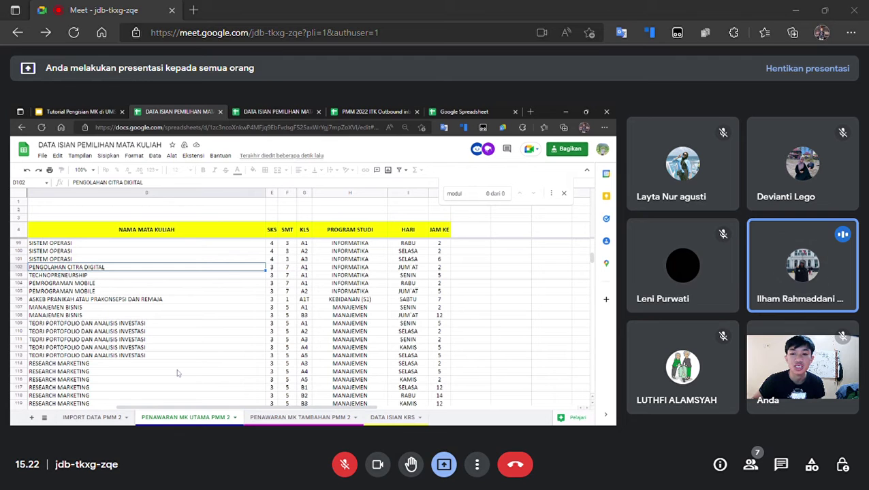
left_click(68, 112)
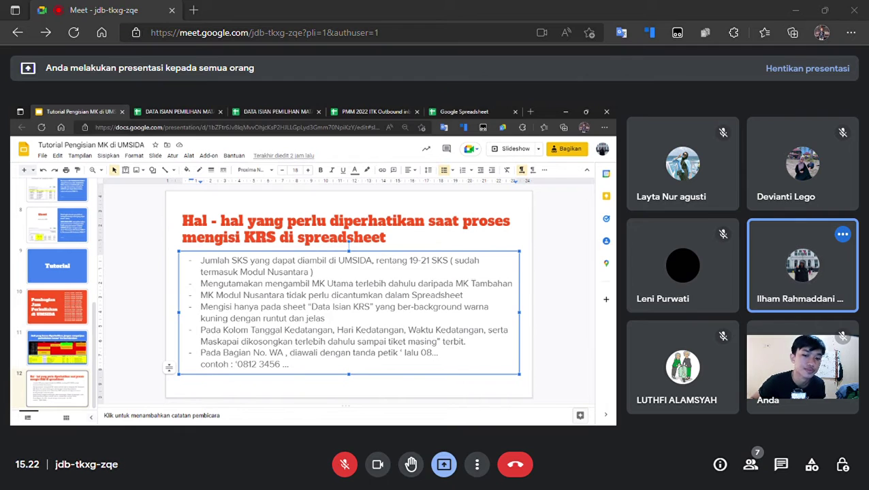
left_click_drag(307, 295, 465, 295)
left_click(465, 295)
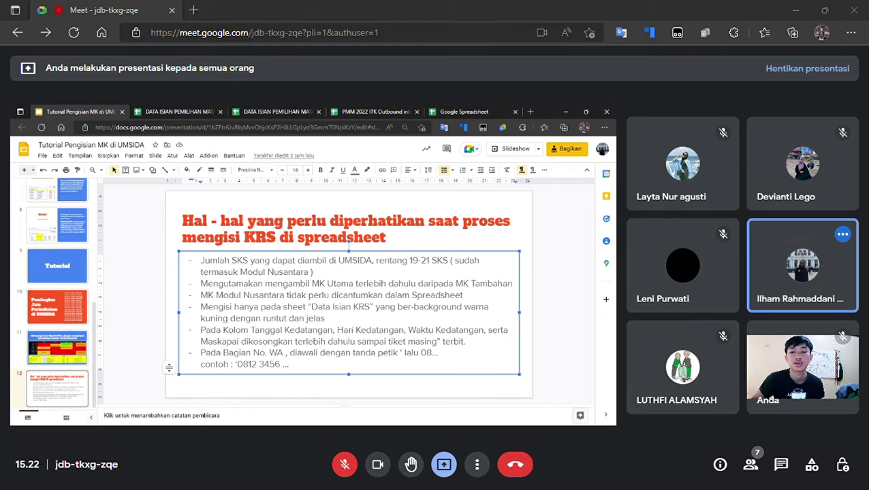
Highlight the note on filling only the yellow "Data Isian KRS" sheet, and show that sheet in the spreadsheet
left_click_drag(202, 306, 327, 318)
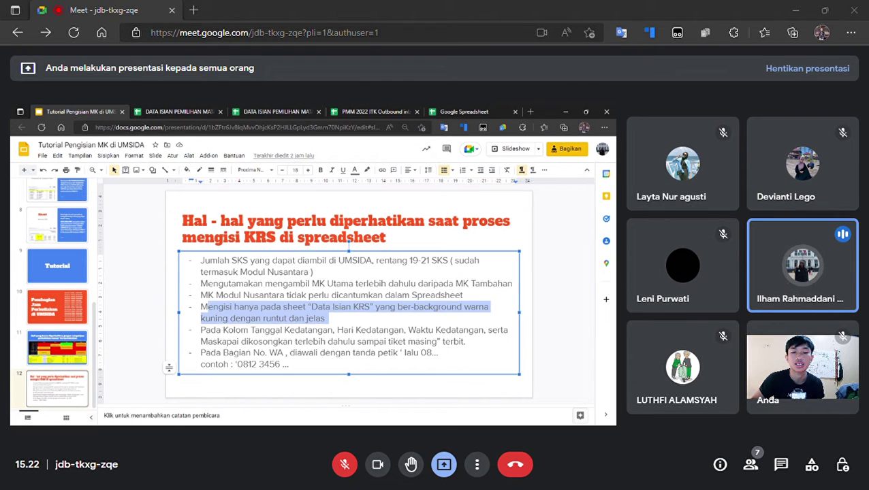
left_click(359, 307)
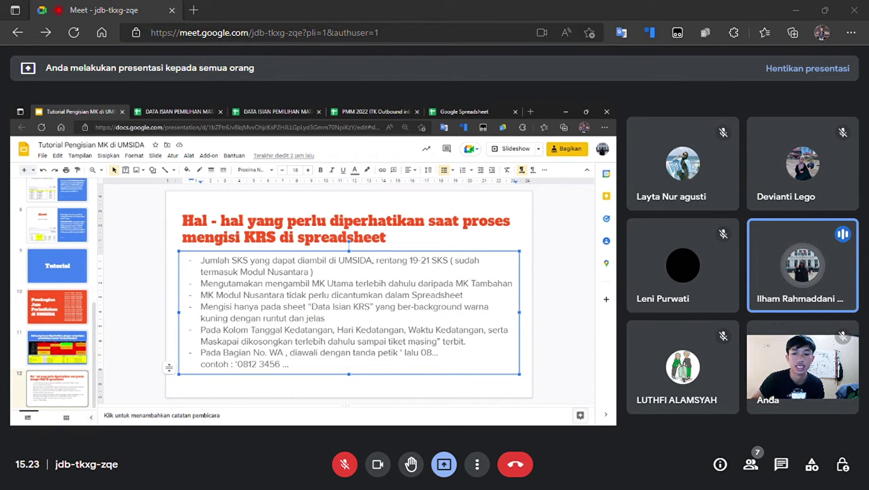
left_click(175, 111)
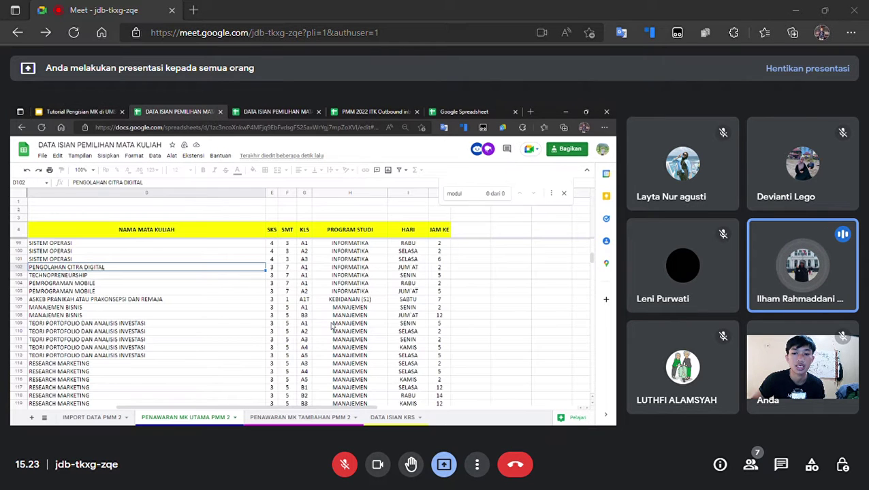
left_click(404, 420)
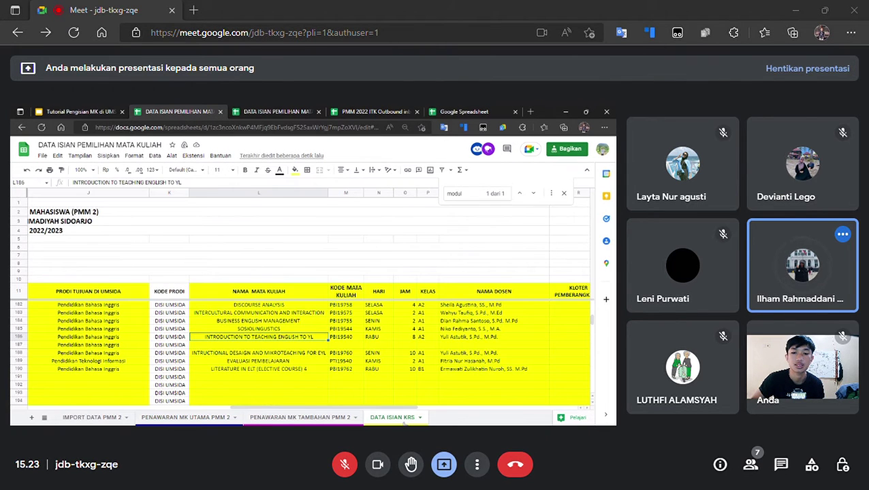
left_click(320, 346)
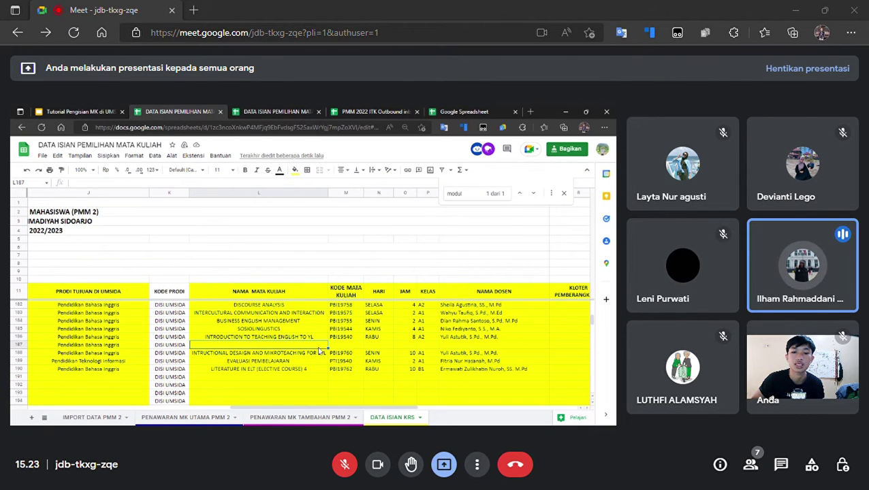
Try to edit a course cell and the NAMA MATA KULIAH header in the PENAWARAN MK TAMBAHAN PMM 2 sheet
left_click(304, 417)
double_click(272, 334)
left_click(401, 304)
double_click(323, 231)
left_click(393, 301)
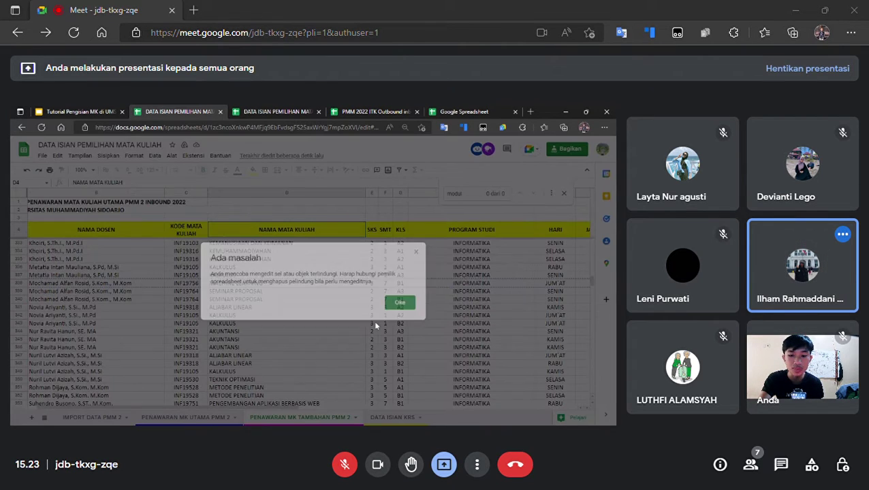
Try to edit the MANAJEMEN BISNIS cell in row 107 of the PENAWARAN MK UTAMA PMM 2 sheet
left_click(190, 417)
double_click(262, 306)
left_click(393, 302)
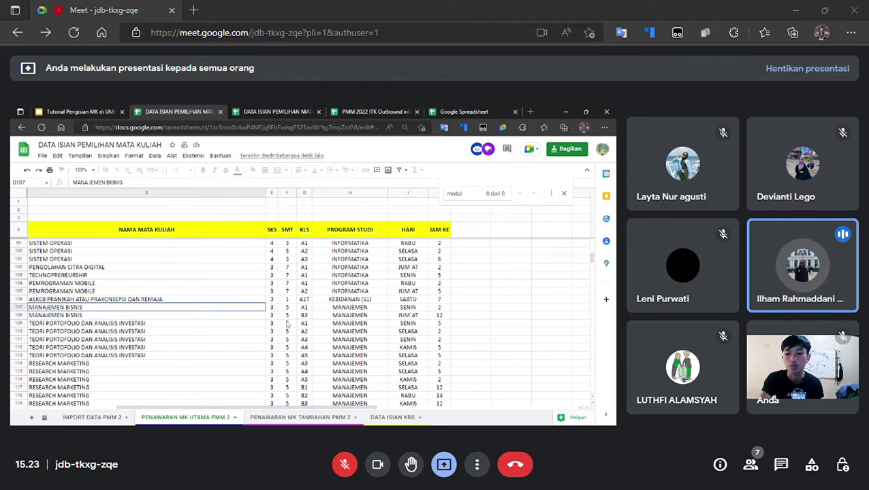
Try to edit a university cell in the ASAL column of the IMPORT DATA PMM 2 sheet
left_click(92, 417)
left_click(199, 304)
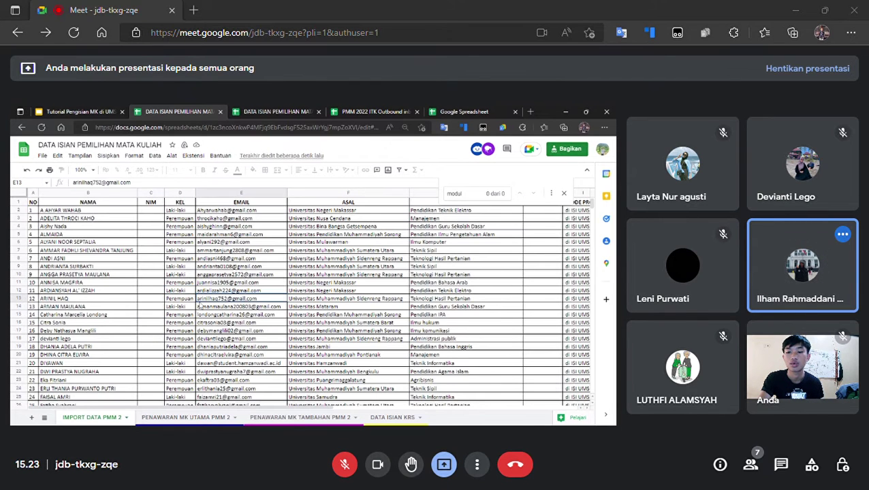
left_click(325, 288)
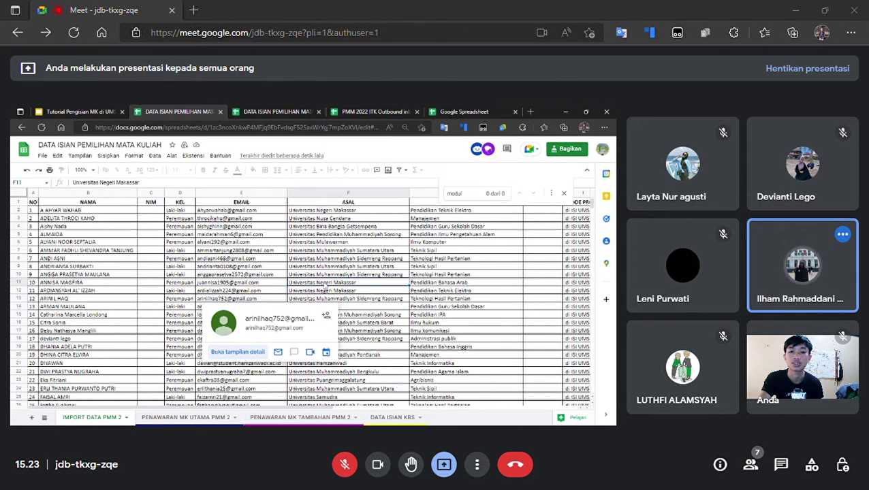
double_click(324, 289)
left_click(396, 301)
Point out the fillable DATA ISIAN KRS sheet and return to the IMPORT DATA PMM 2 sheet
left_click(383, 417)
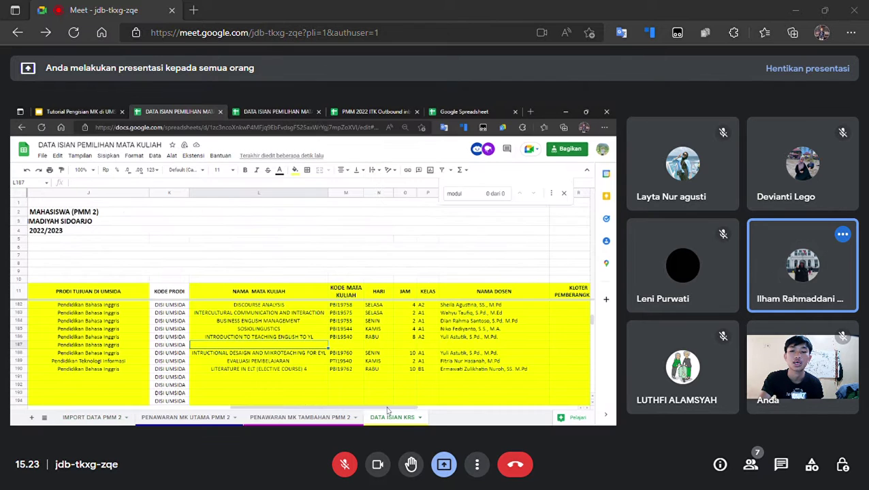
left_click(351, 338)
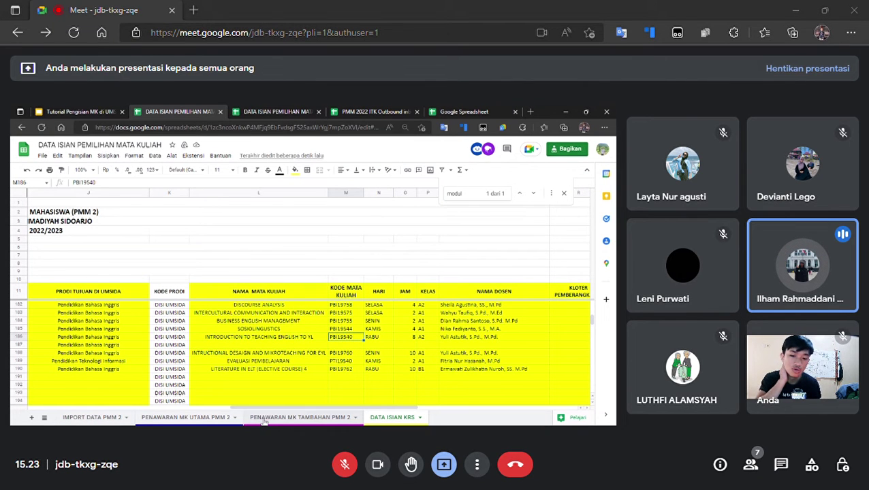
left_click(102, 418)
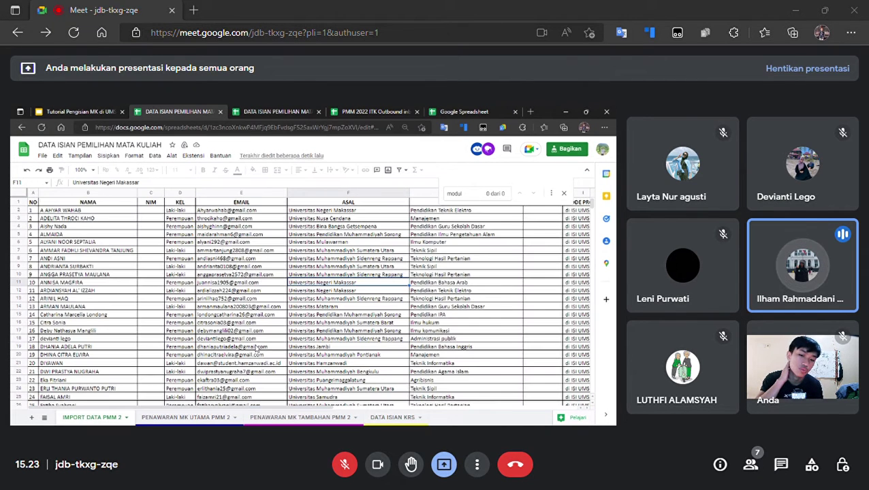
Try to edit the Universitas Negeri Makassar cells in rows 11 and 12 of the IMPORT DATA PMM 2 sheet
double_click(277, 293)
left_click(395, 303)
double_click(380, 292)
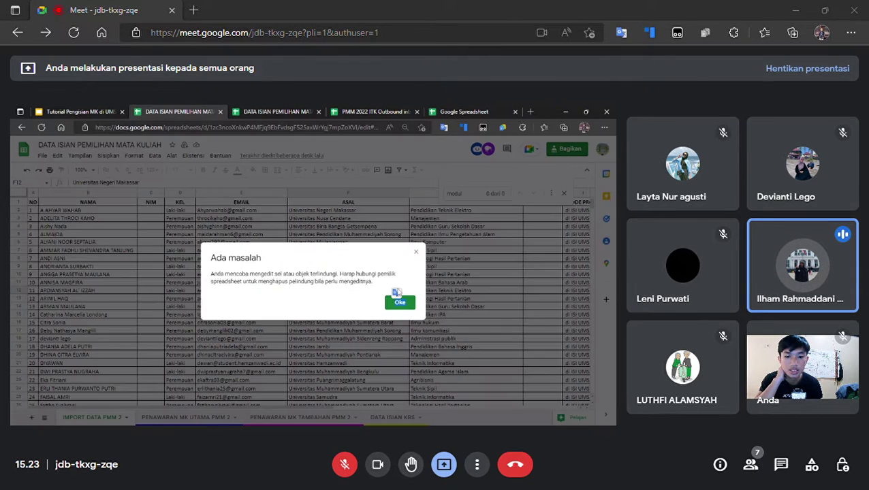
left_click(403, 303)
double_click(365, 292)
left_click(400, 304)
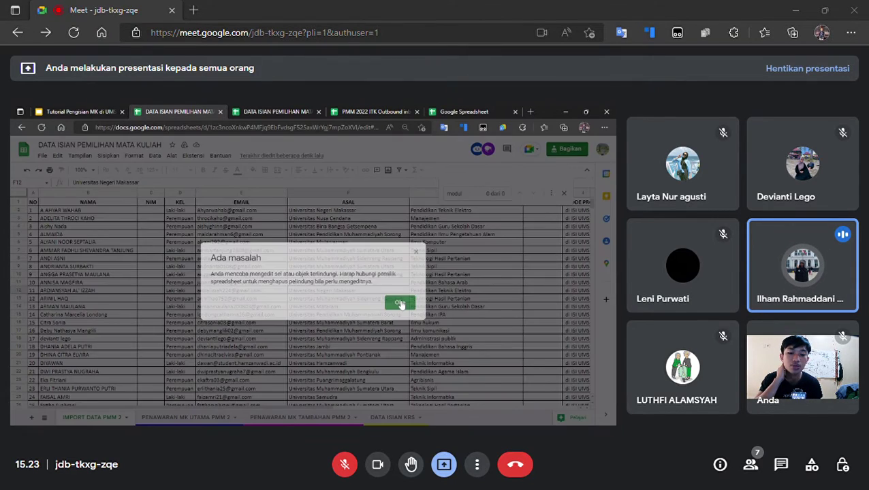
Show the DATA ISIAN KRS sheet, point out the "runtut dan jelas" rule on the tutorial slide, and return to the sheet
left_click(385, 419)
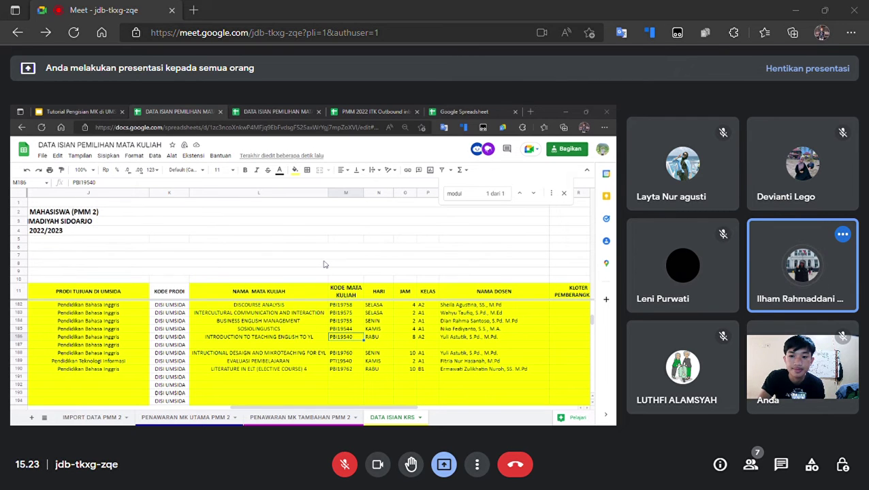
key("alt+Tab")
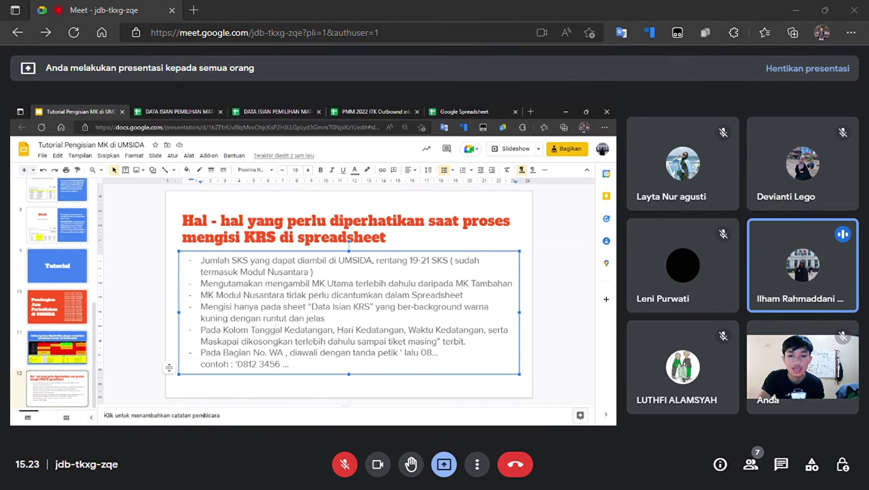
key("shift+End")
left_click(293, 318)
key("shift+Right")
key("shift+Right")
key("shift+Right")
key("shift+Right")
key("shift+Right")
key("shift+Right")
key("ctrl+Tab")
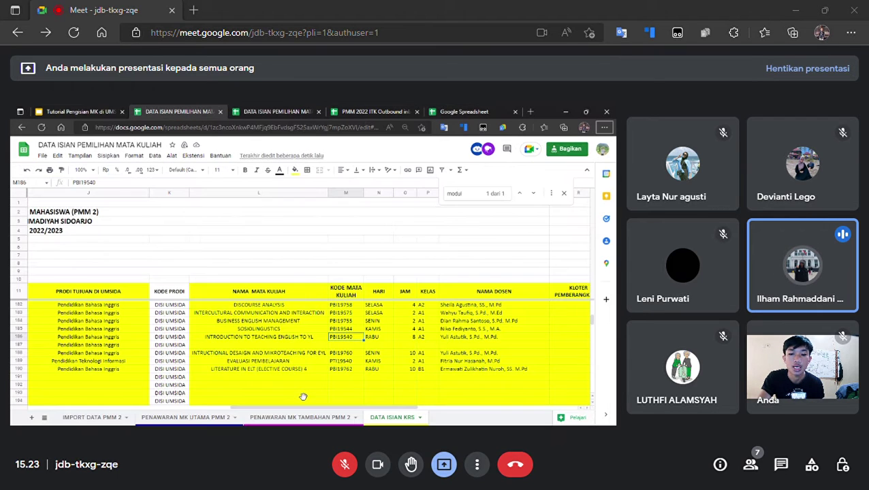
Highlight the MANAJEMEN BISNIS entry in D107:J107 of PENAWARAN MK UTAMA PMM 2, and return to DATA ISIAN KRS
left_click(211, 419)
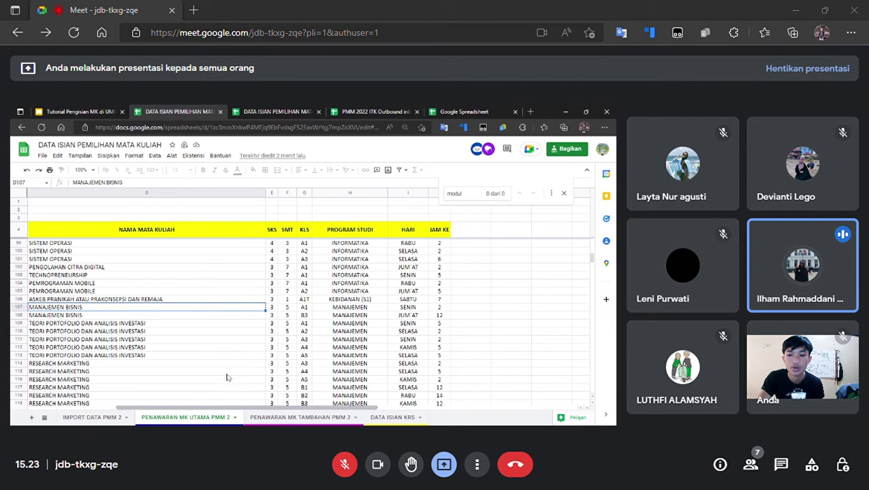
left_click_drag(163, 308, 436, 311)
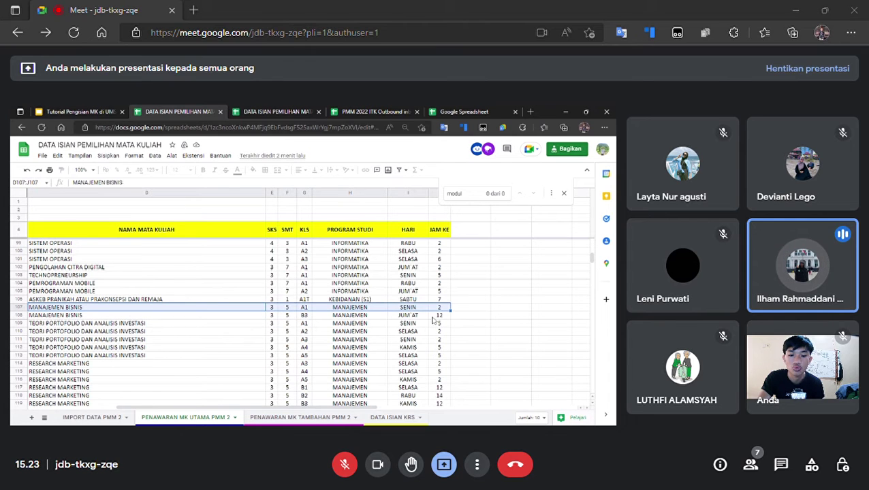
left_click(392, 417)
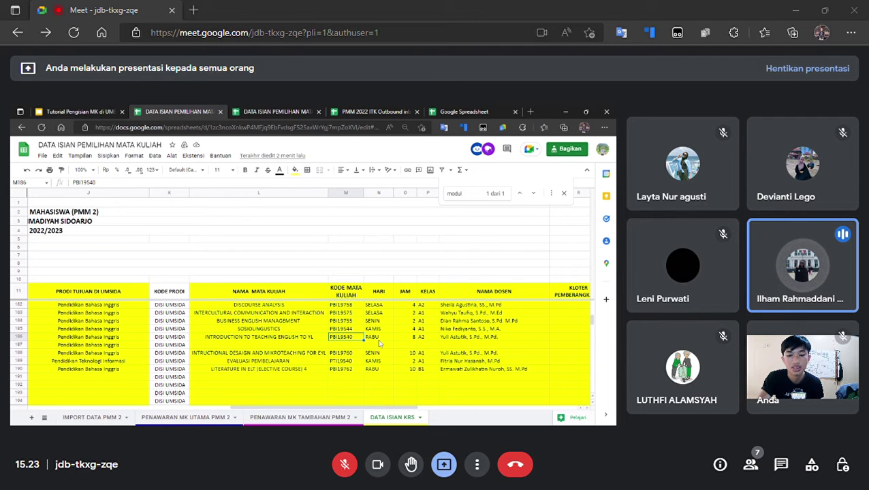
Highlight the word "jelas" in the KRS rules on the tutorial slide and return to the DATA ISIAN KRS sheet
key("ctrl+1")
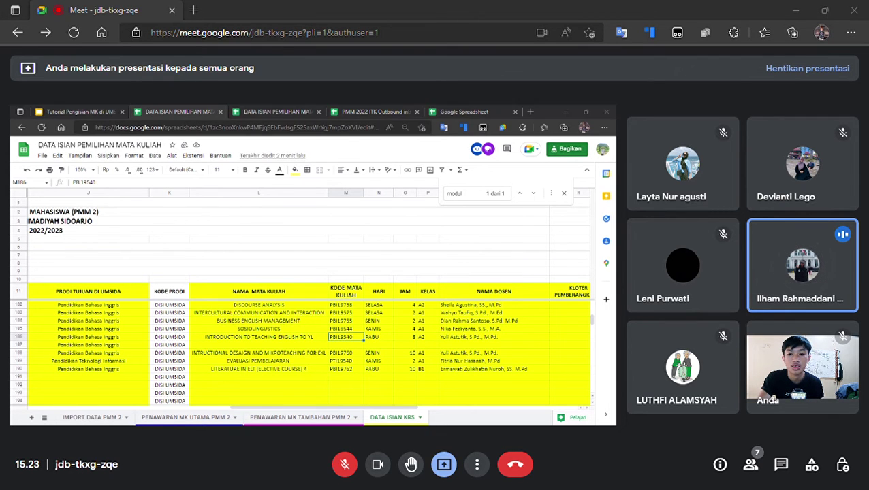
key("ctrl+2")
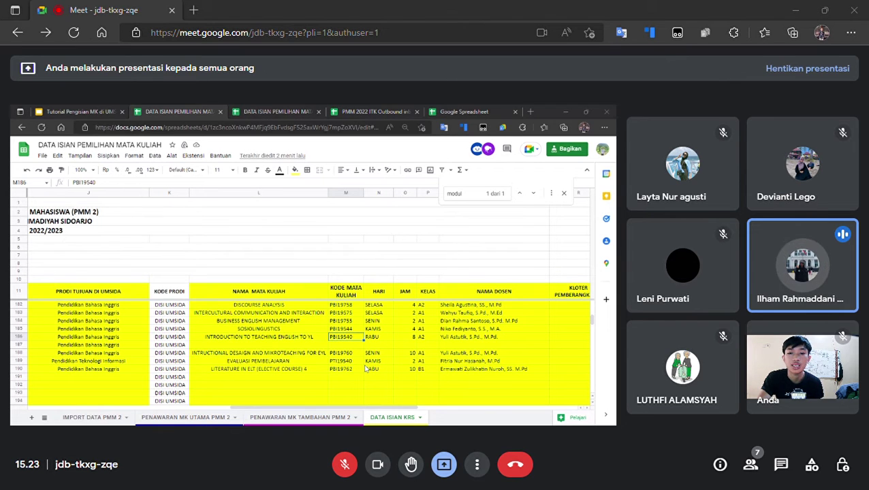
key("ctrl+1")
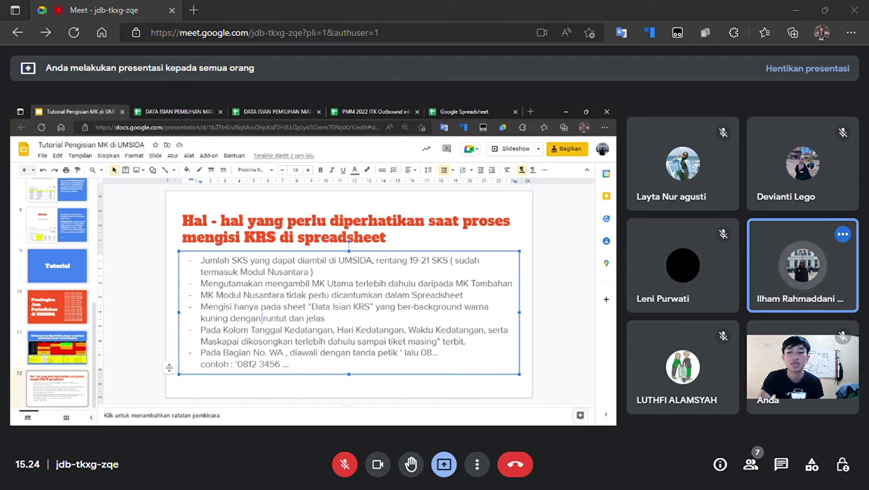
key("ctrl+2")
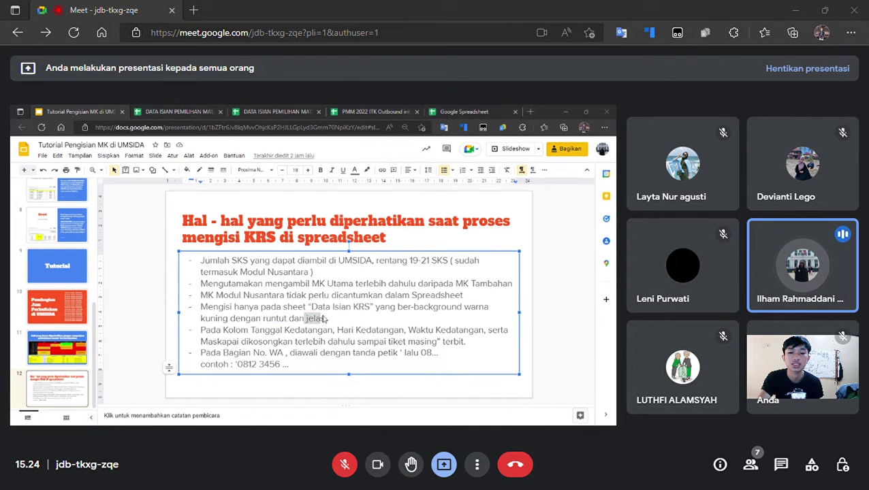
Examine the day, class, lecturer and course name cells of the Pendidikan Bahasa Inggris entries around rows 182 to 187 in DATA ISIAN KRS
double_click(338, 339)
left_click(378, 346)
key("Up")
key("Up")
key("Up")
key("Up")
key("Up")
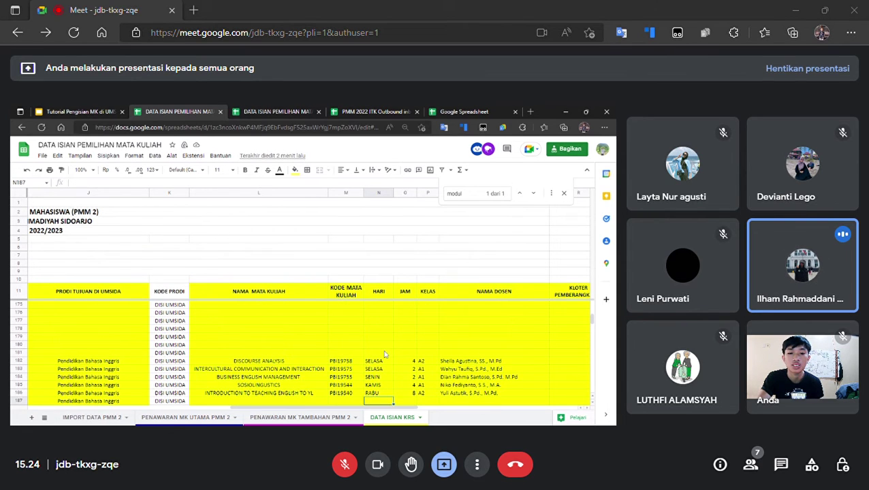
left_click(422, 338)
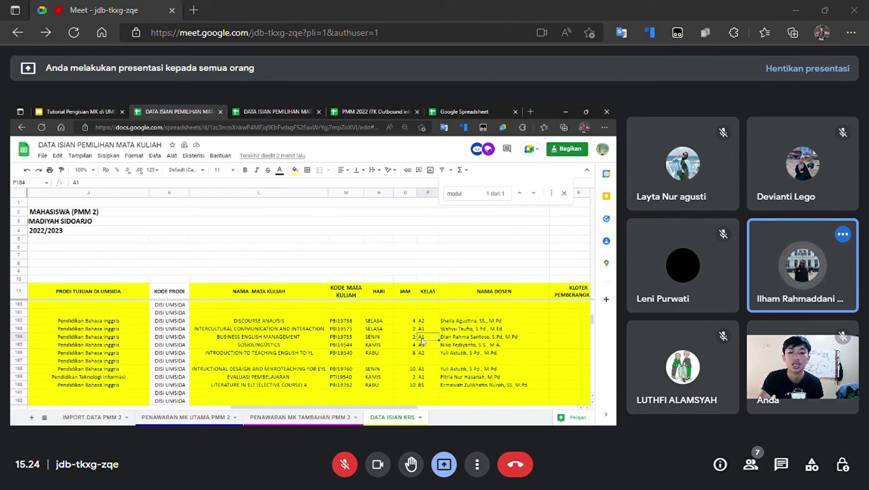
scroll(429, 358, "down", 1)
left_click(467, 330)
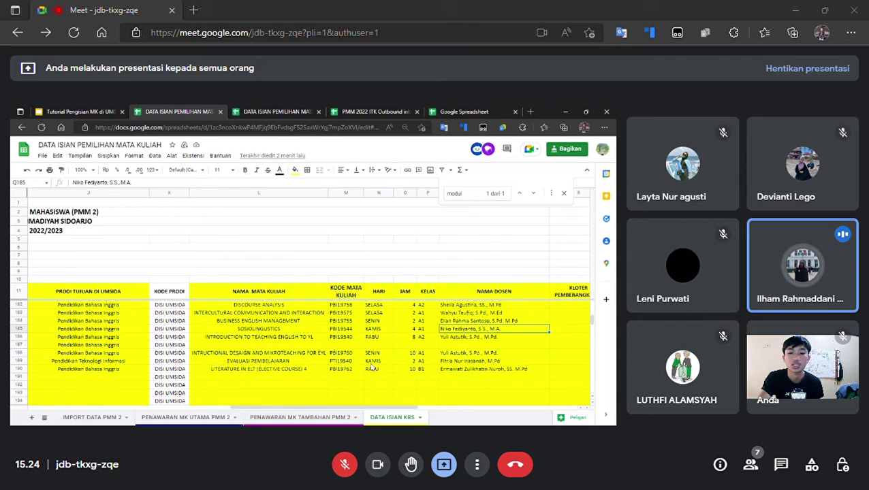
left_click(273, 329)
left_click(281, 315)
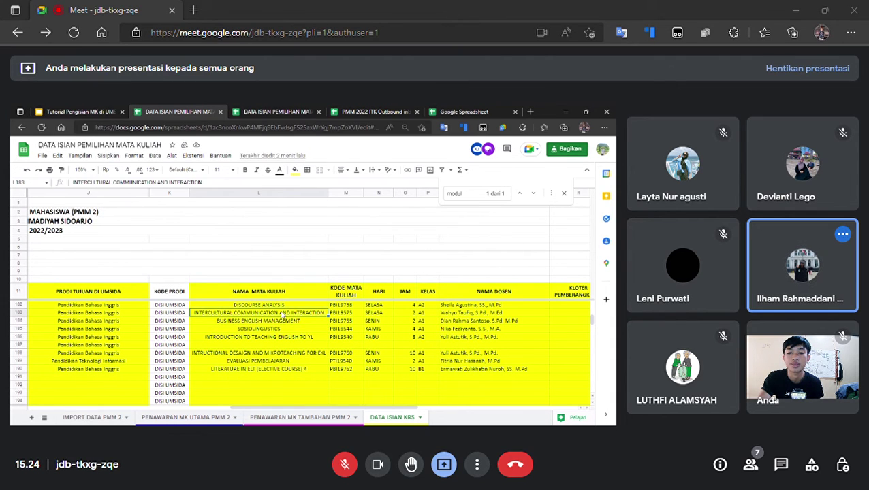
left_click(283, 306)
scroll(283, 307, "up", 1)
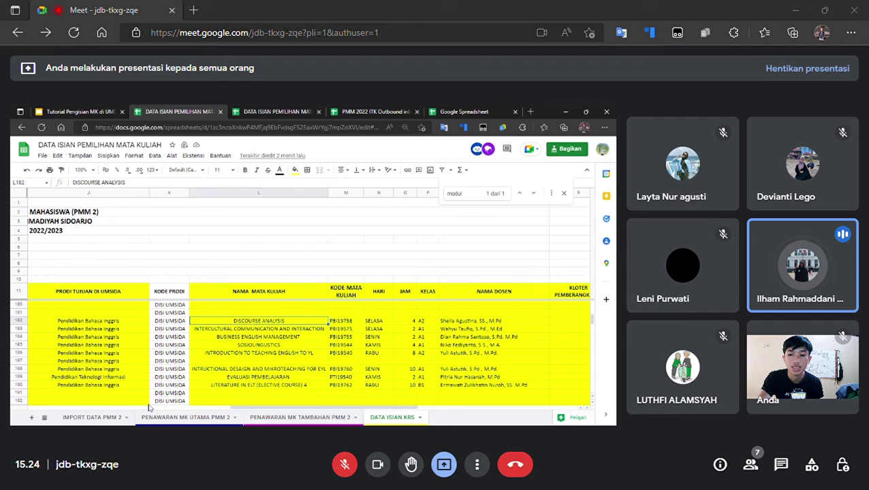
Copy the ALJABAR LINEAR cell in row 341 of PENAWARAN MK TAMBAHAN PMM 2 and select the empty course name cell in row 181 of DATA ISIAN KRS
left_click(103, 419)
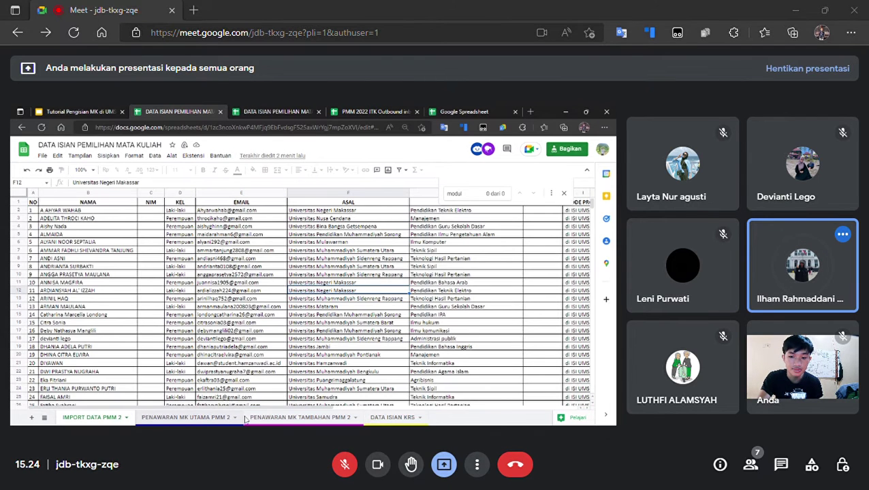
left_click(259, 418)
left_click(253, 312)
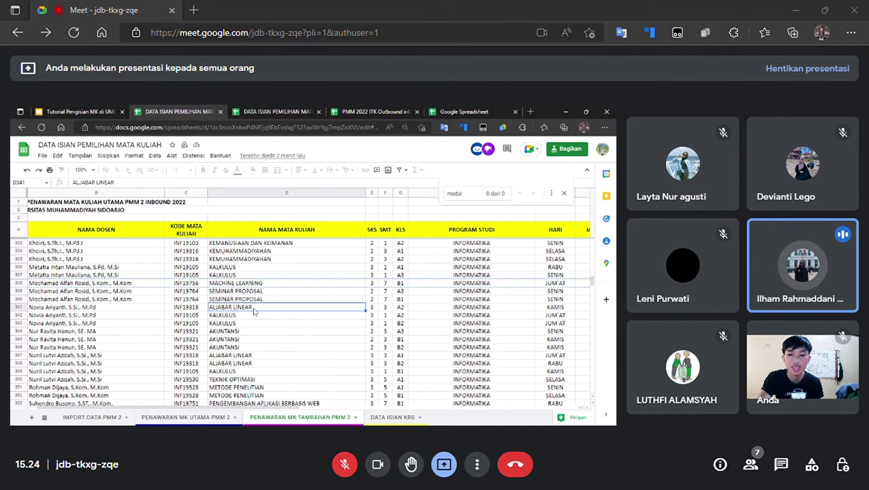
right_click(254, 312)
left_click(288, 265)
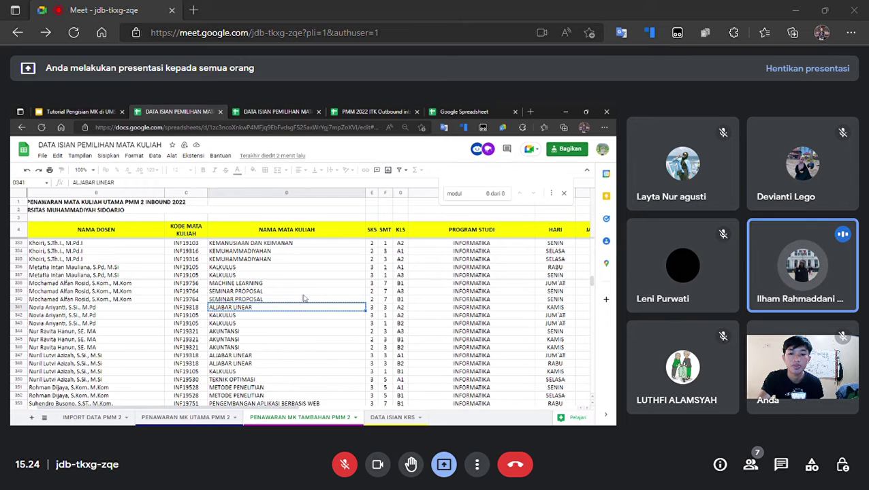
left_click(383, 418)
left_click(273, 311)
right_click(272, 311)
left_click(239, 316)
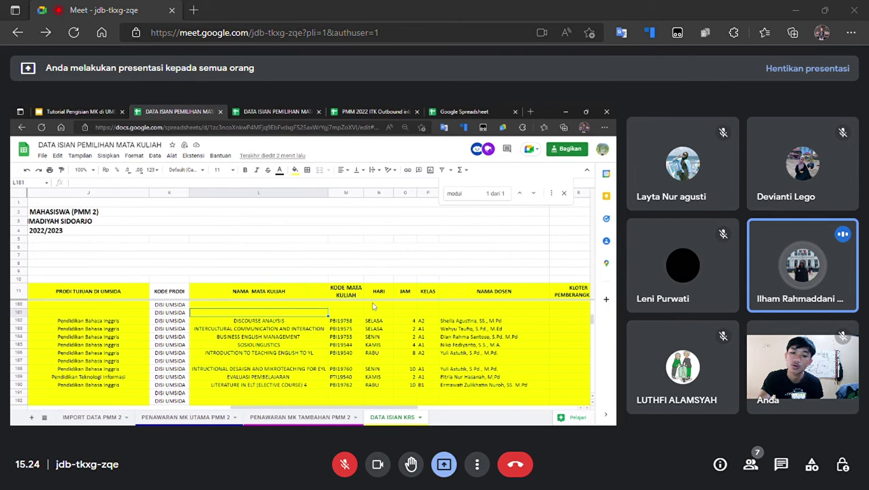
key("ctrl+1")
left_click(220, 111)
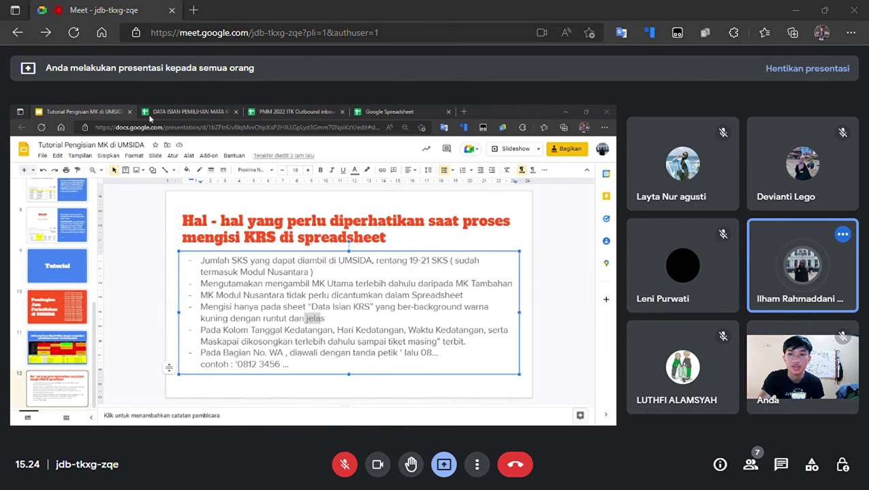
key("ctrl+shift+t")
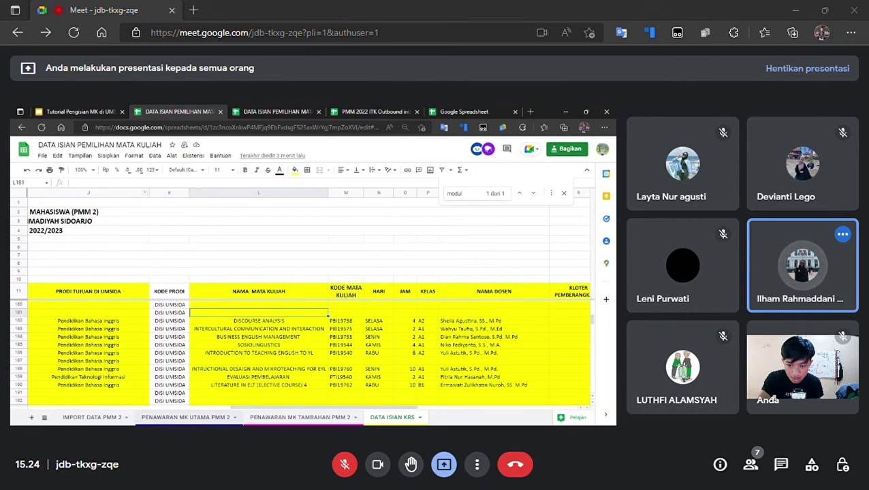
Select the MANAJEMEN BISNIS row 107 in PENAWARAN MK UTAMA PMM 2 and show the copy option on its course code cell
left_click(169, 418)
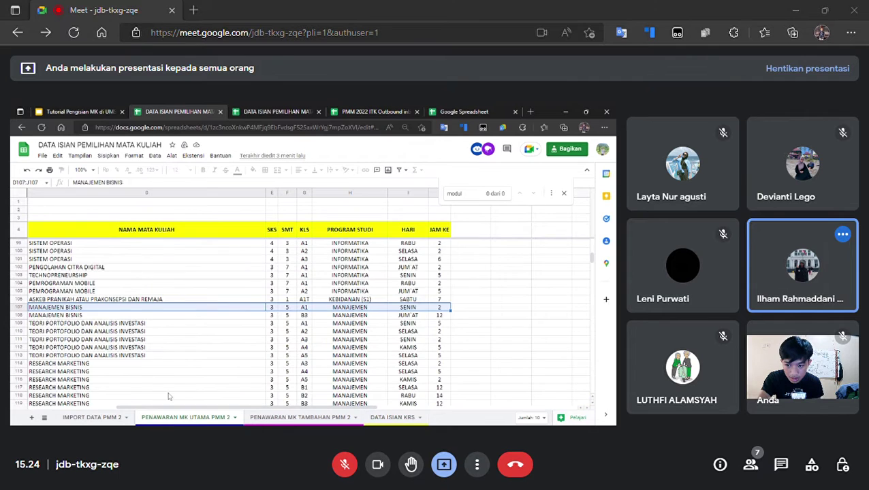
left_click(20, 308)
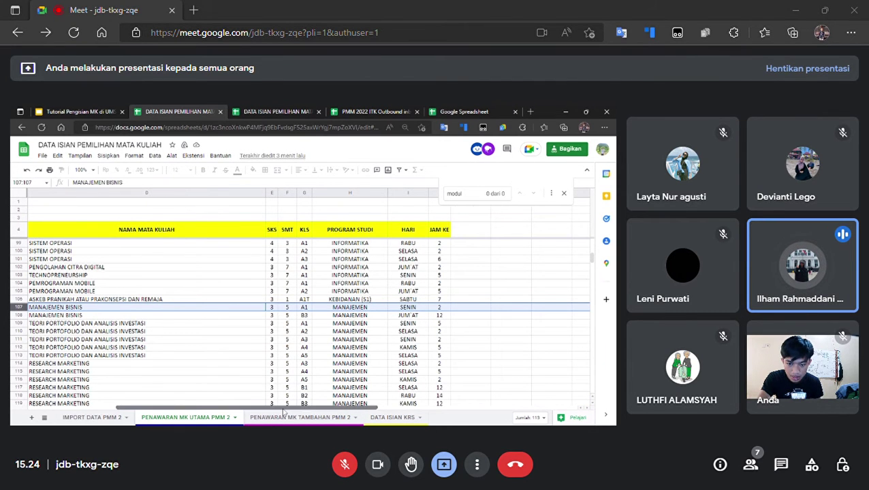
left_click_drag(293, 407, 205, 407)
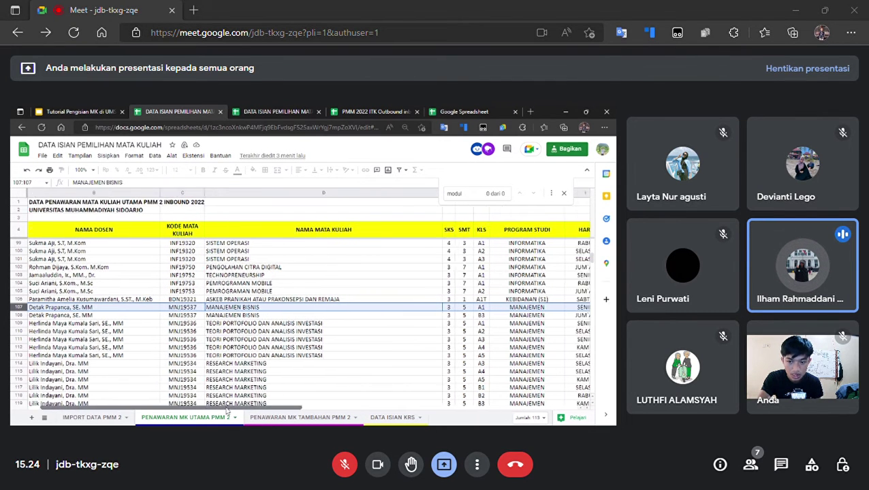
right_click(202, 311)
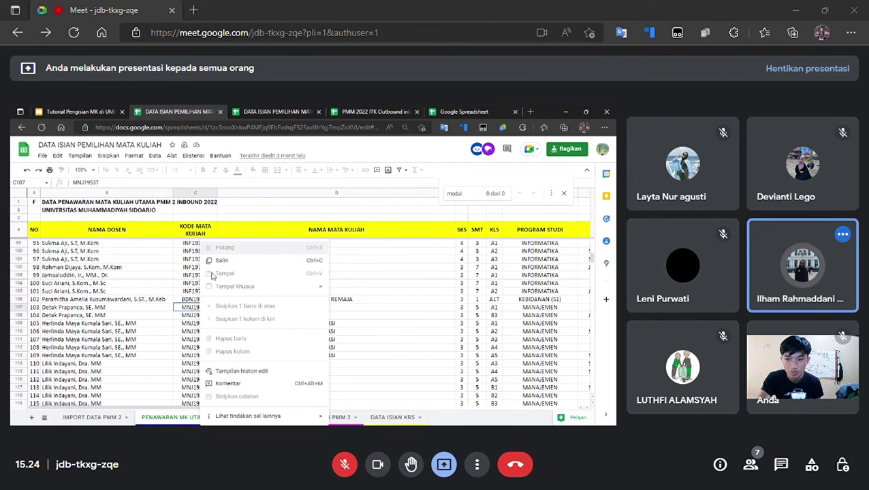
left_click(25, 308)
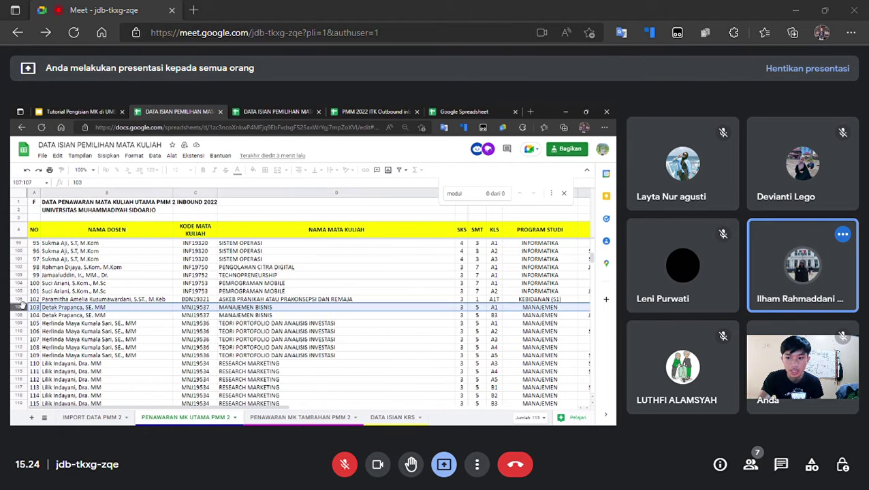
left_click(301, 324)
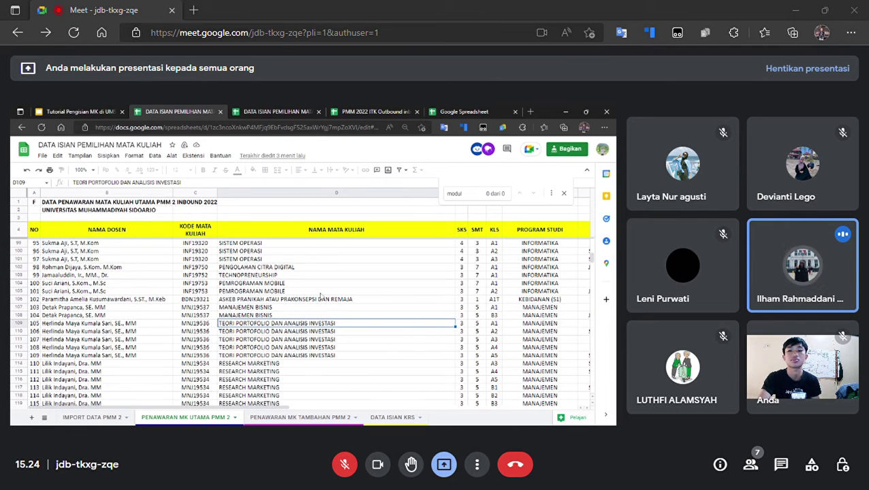
Review the KRS rules on the tutorial slide and return to the PENAWARAN MK UTAMA PMM 2 sheet
left_click(93, 113)
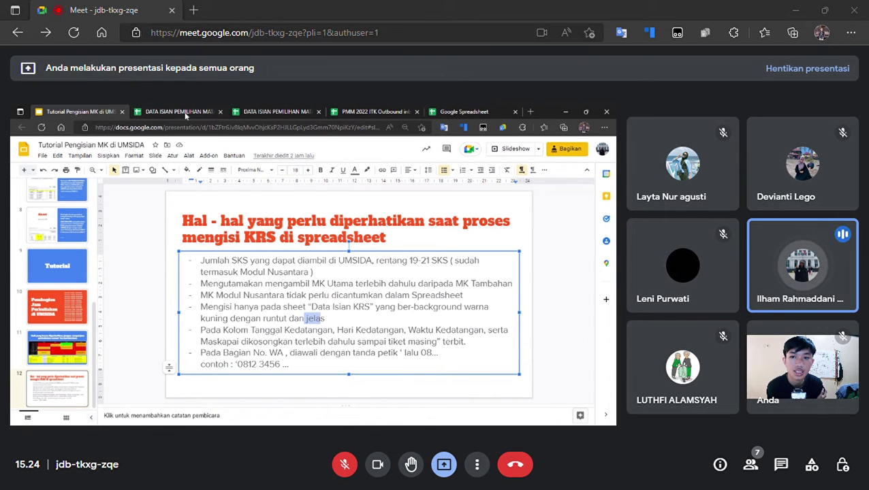
key("ctrl+Tab")
left_click_drag(293, 409, 504, 414)
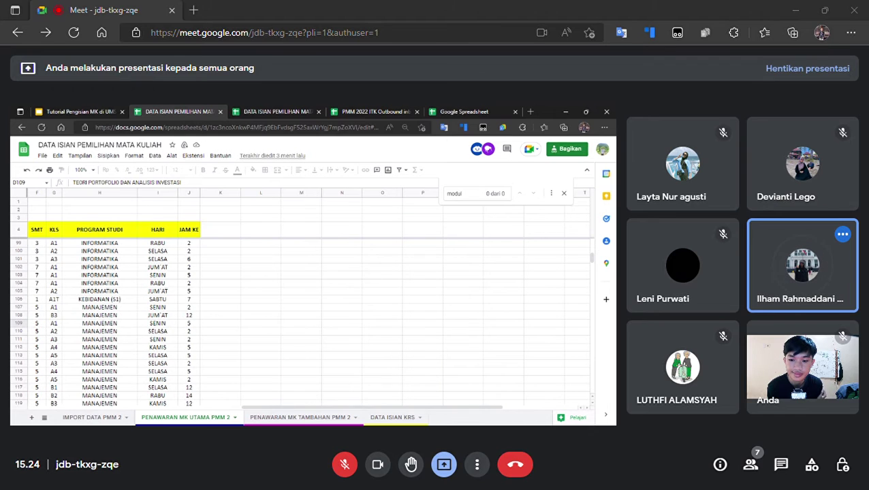
Point out KLOTER PEMBERANGKATAN in DATA ISIAN KRS and highlight the headers from TANGGAL KEDATANGAN to MASKAPAI
left_click(392, 417)
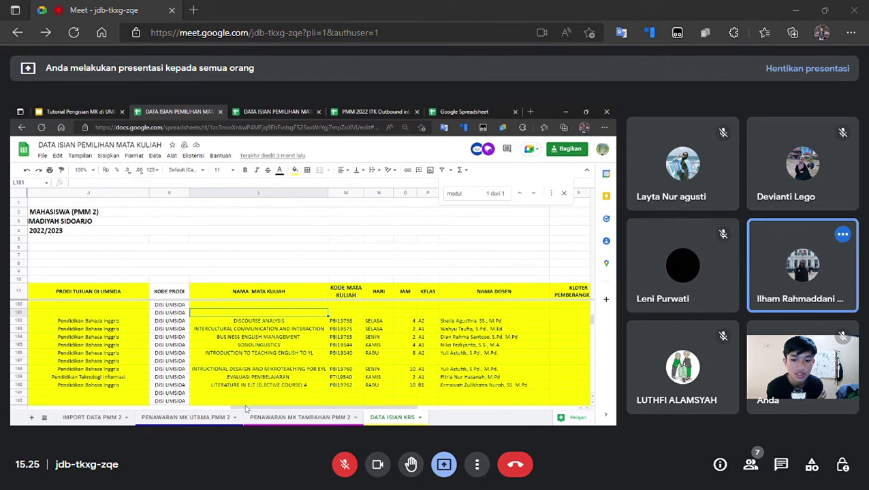
left_click_drag(240, 412, 349, 411)
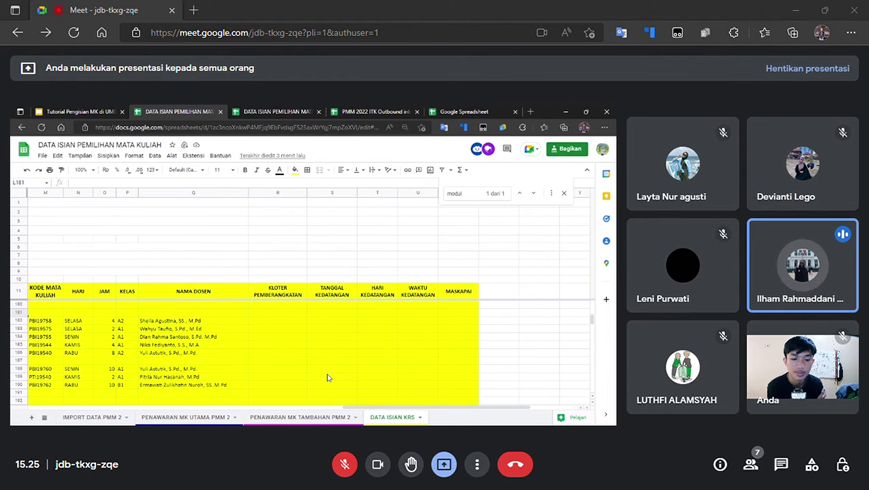
left_click(272, 297)
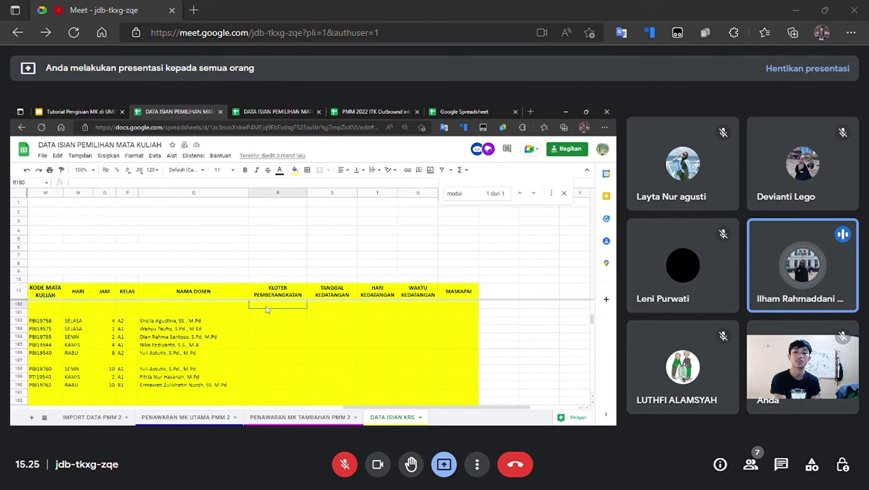
left_click(342, 297)
left_click(374, 292)
left_click(411, 295)
left_click(456, 293)
left_click_drag(342, 291, 475, 299)
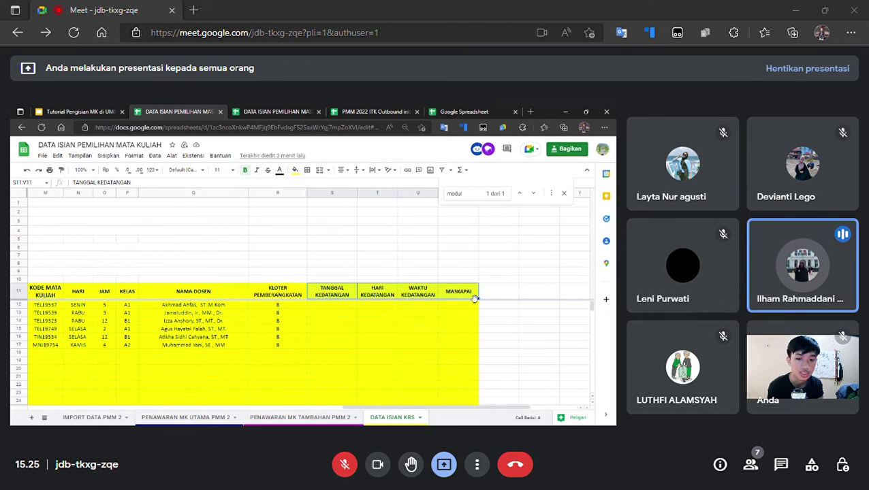
Highlight the headers from TANGGAL KEDATANGAN to MASKAPAI and the KLOTER PEMBERANGKATAN cells in rows 12 to 18 of DATA ISIAN KRS
left_click(418, 314)
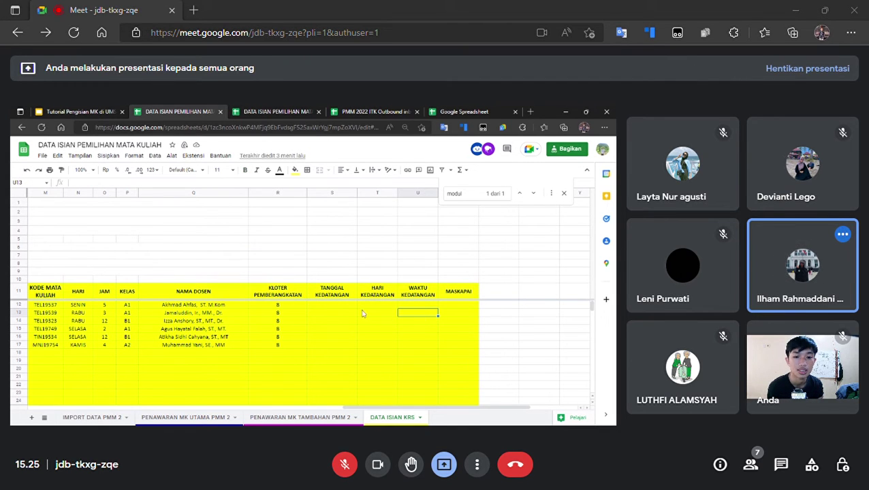
left_click(339, 314)
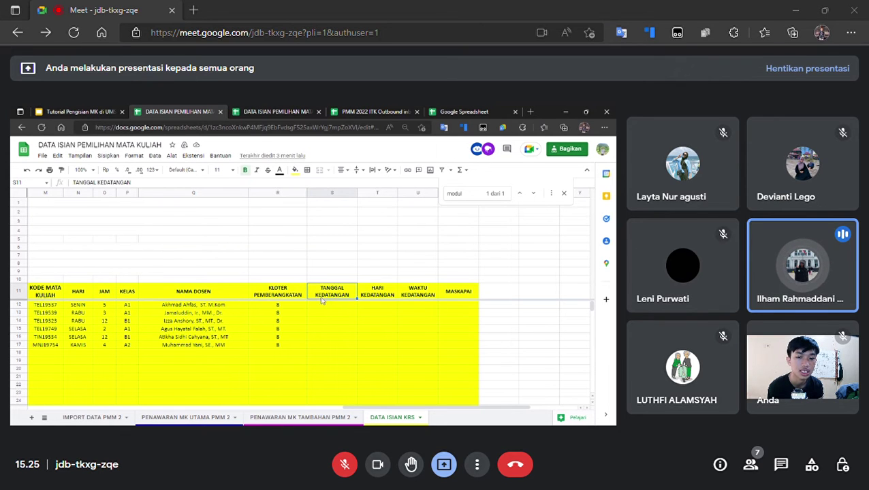
left_click(440, 315)
left_click_drag(333, 293, 459, 294)
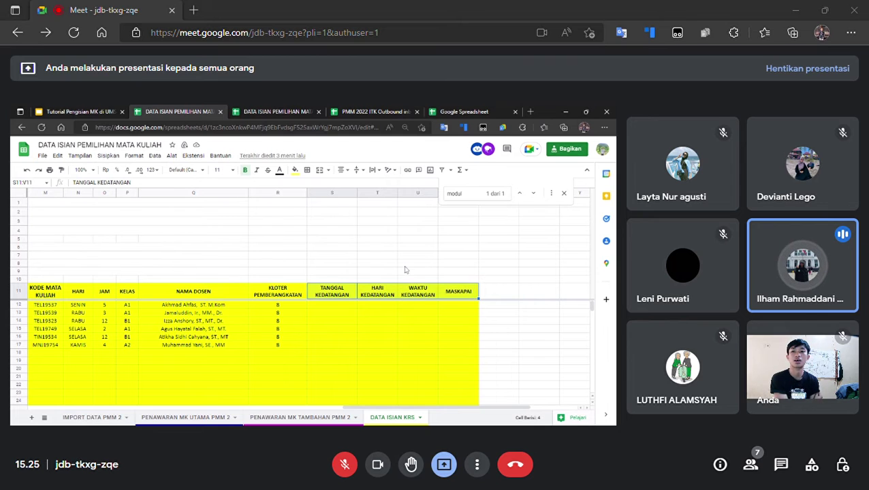
left_click(334, 295)
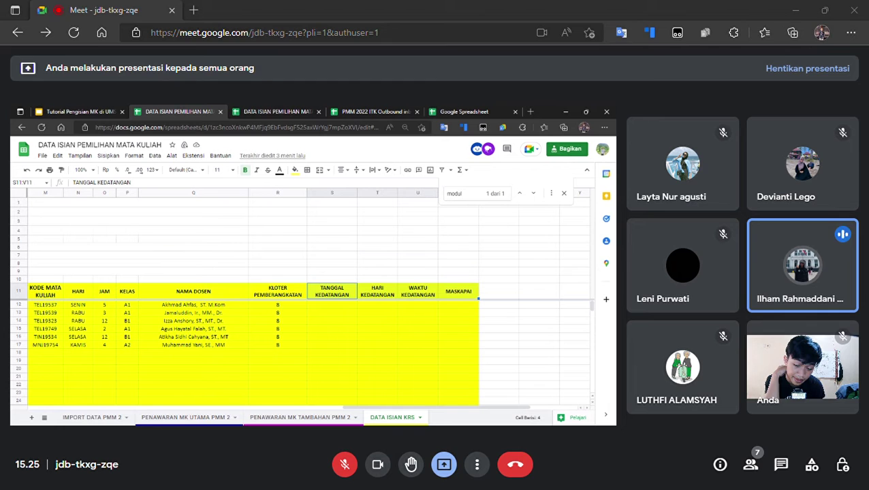
left_click_drag(291, 307, 291, 353)
scroll(294, 347, "down", 4)
scroll(294, 347, "up", 5)
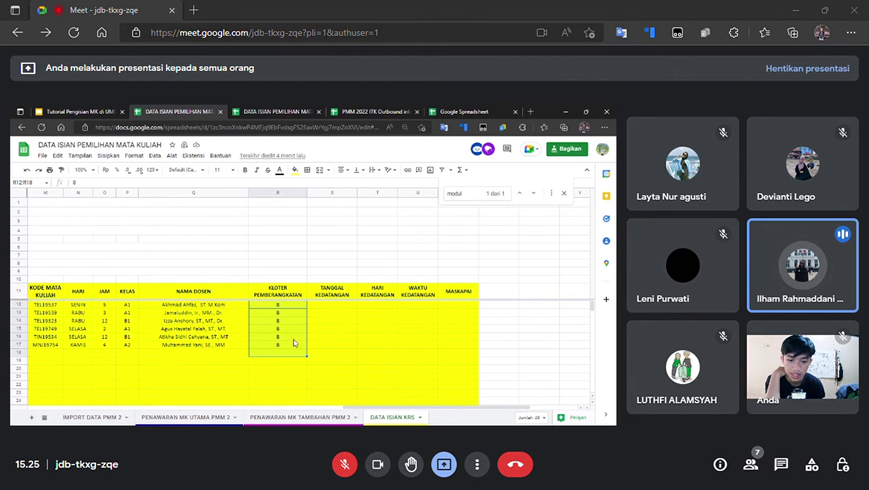
Show the KRS rules slide in the tutorial presentation and highlight the last bullet about No. WA with its example
left_click(62, 113)
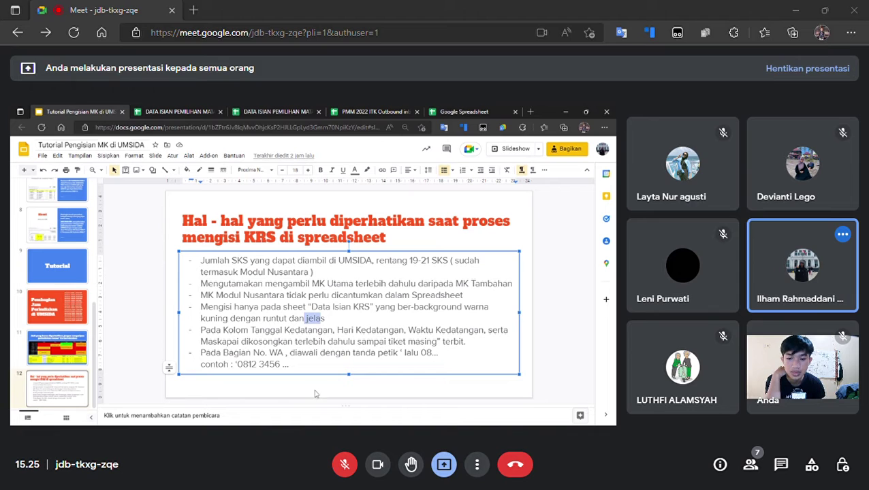
left_click(289, 365)
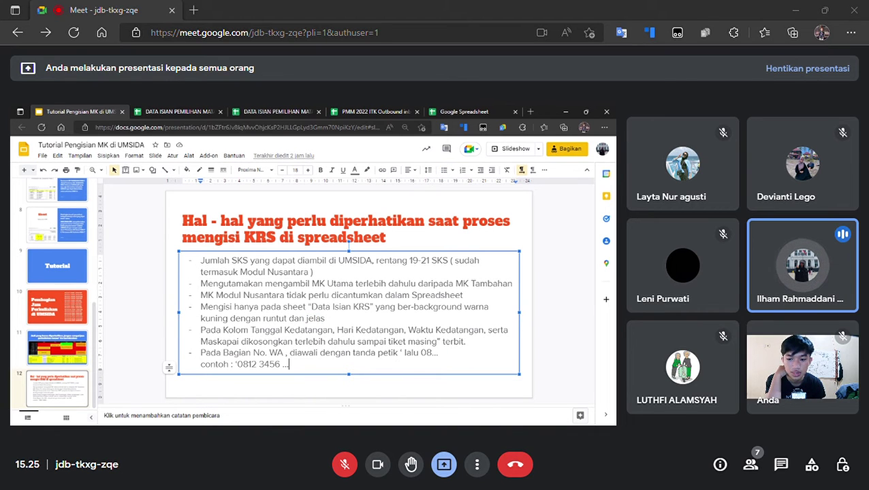
triple_click(289, 365)
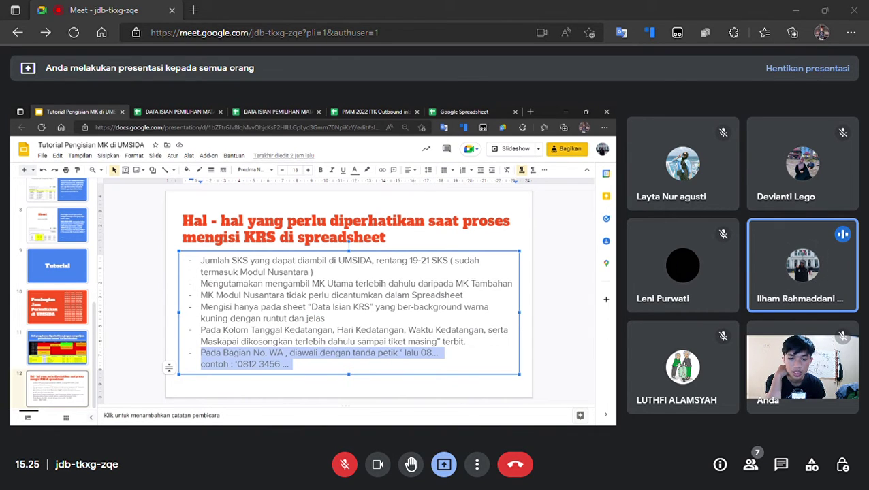
Return to DATA ISIAN KRS and bring the NIM PT ASAL and NO WA columns into view at the sixth student's rows
left_click(192, 112)
scroll(273, 405, "left", 10)
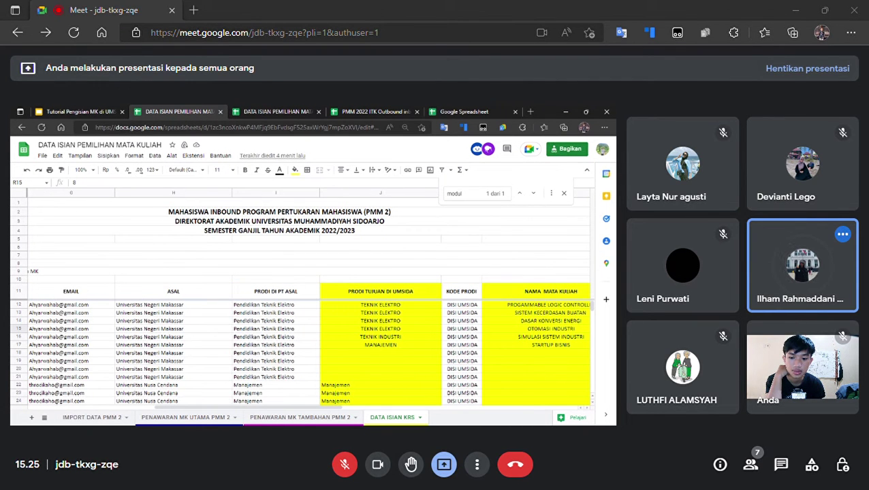
scroll(262, 407, "left", 10)
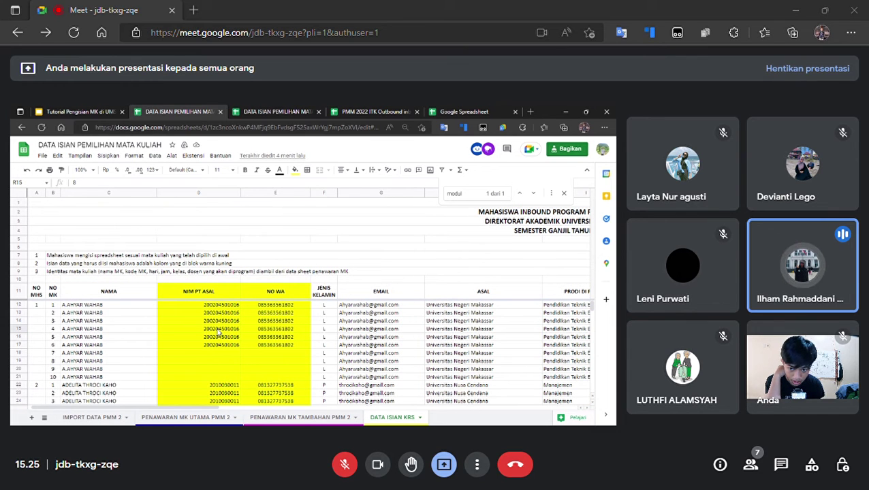
left_click(213, 321)
scroll(281, 340, "down", 14)
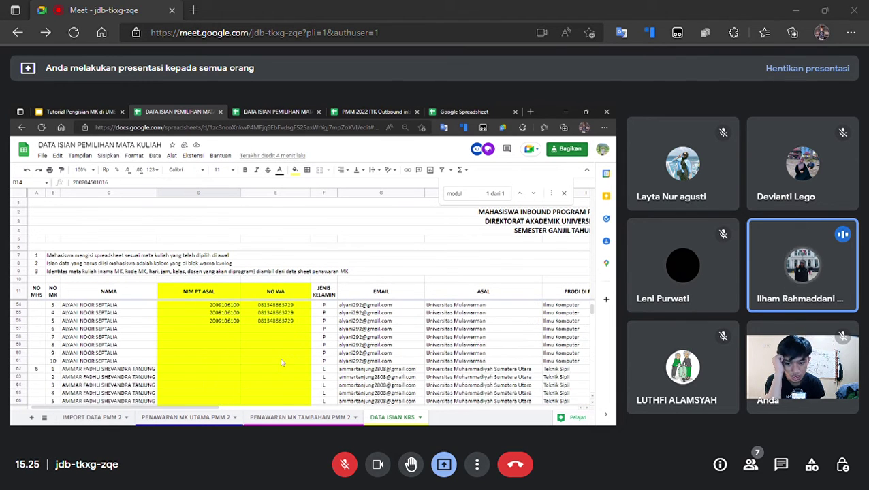
Enter 0812 without a leading apostrophe in the empty NO WA cell in row 62
left_click(270, 331)
left_click(268, 369)
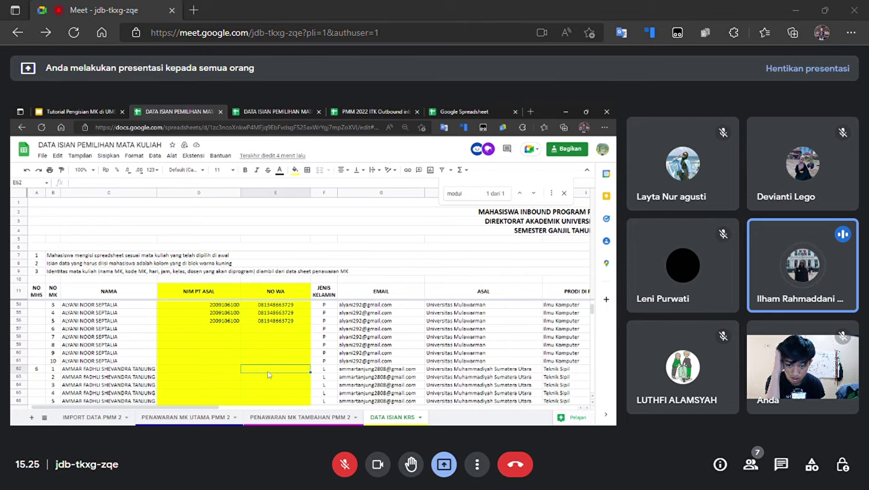
left_click(268, 328)
left_click(267, 369)
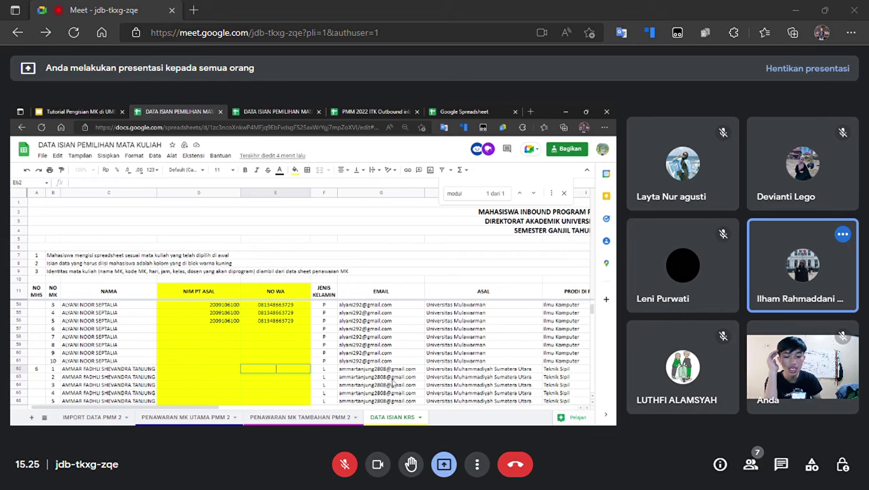
mouse_move(392, 384)
type("08")
type("12")
key("Return")
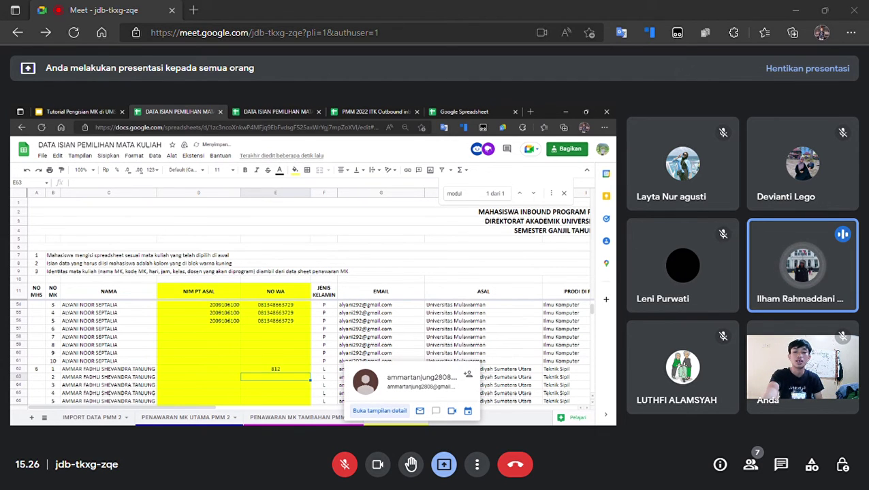
Examine the NO WA column in the students' rows below row 62 for phone numbers missing their leading zero
left_click(274, 372)
double_click(271, 374)
scroll(270, 379, "down", 3)
left_click(269, 379)
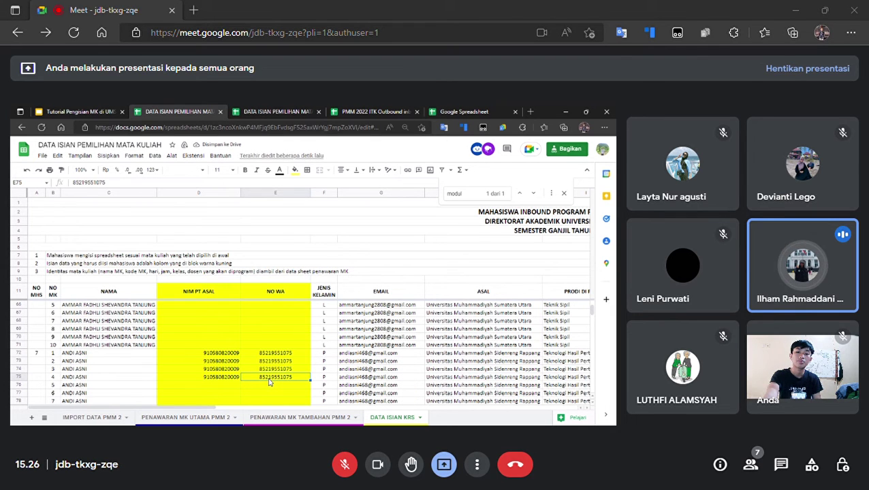
left_click(266, 355)
scroll(266, 359, "down", 1)
scroll(266, 361, "down", 5)
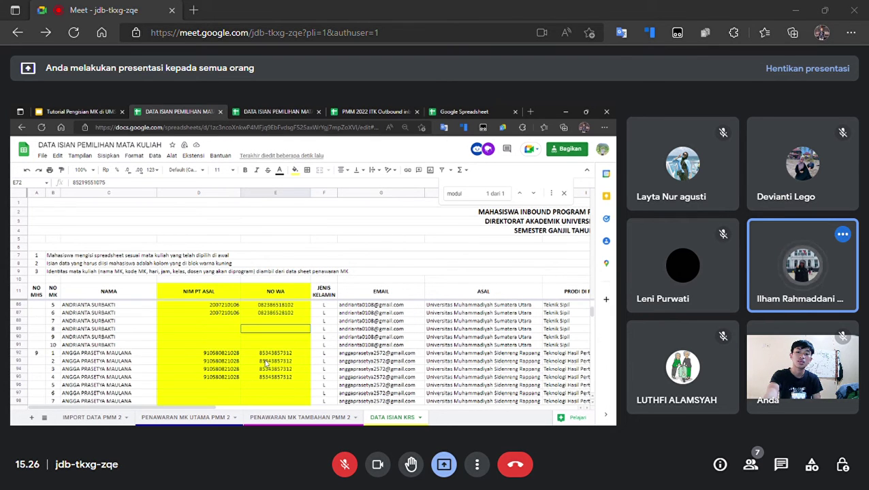
scroll(268, 358, "down", 5)
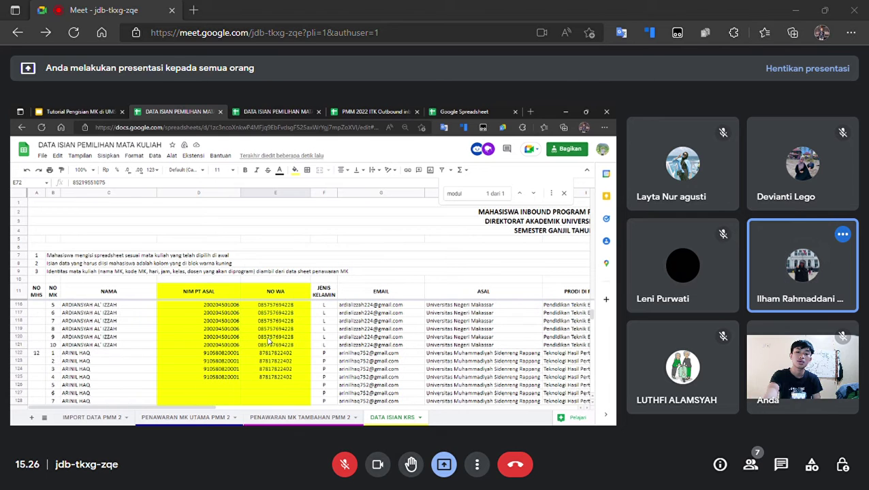
scroll(269, 355, "up", 20)
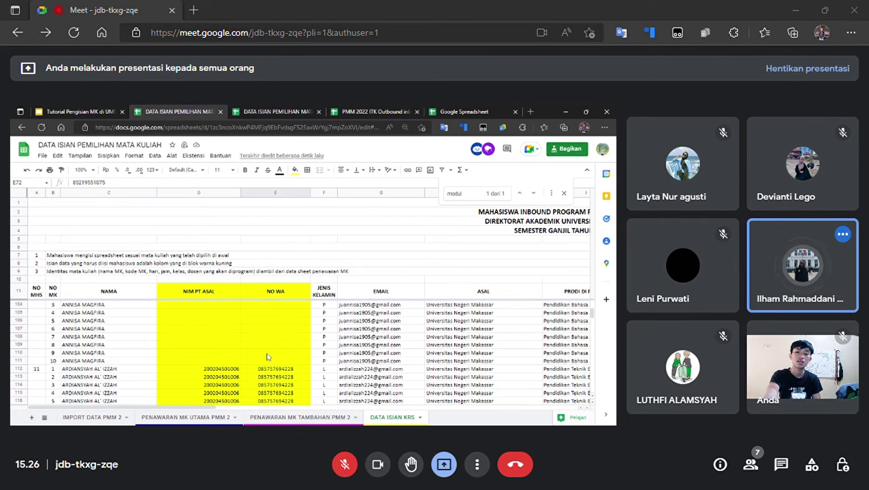
scroll(269, 360, "down", 7)
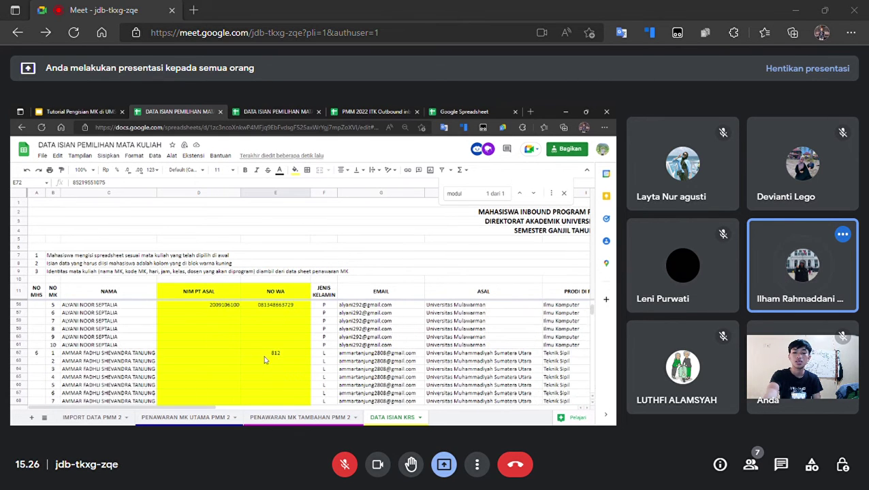
Replace the NO WA entry in row 62 with '0812, including the leading apostrophe
left_click(279, 313)
key("Delete")
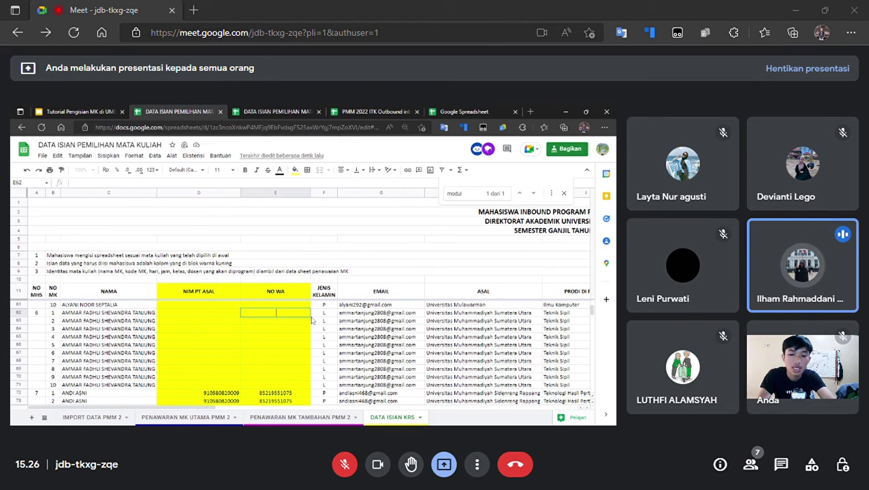
type("812")
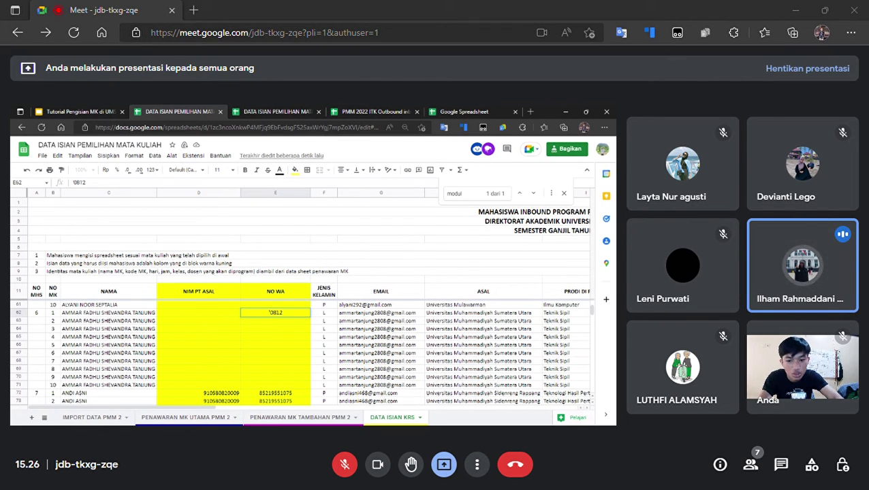
key("Return")
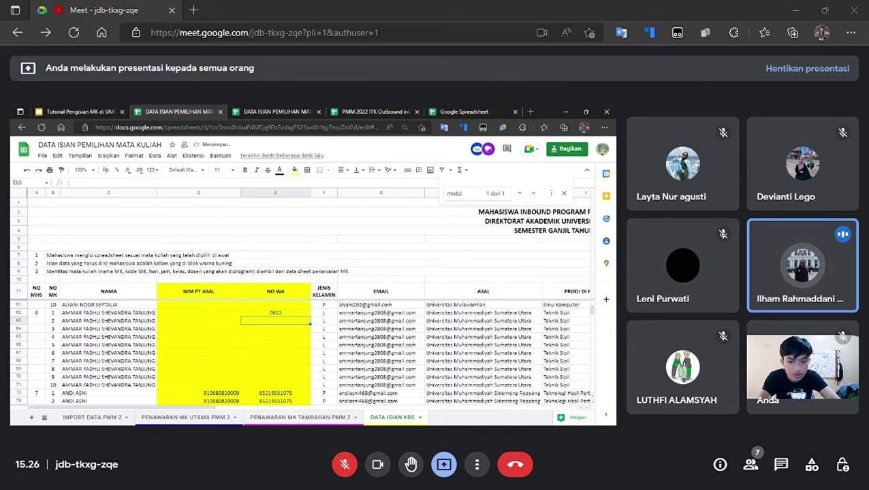
Remove the leading apostrophe from the NO WA entry in row 62 for comparison and clear the cell
left_click(304, 314)
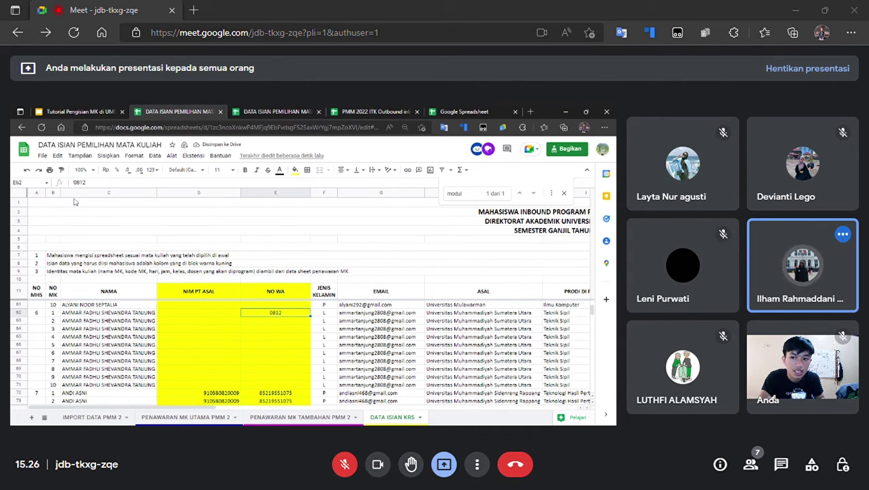
key("Return")
key("BackSpace")
left_click(295, 338)
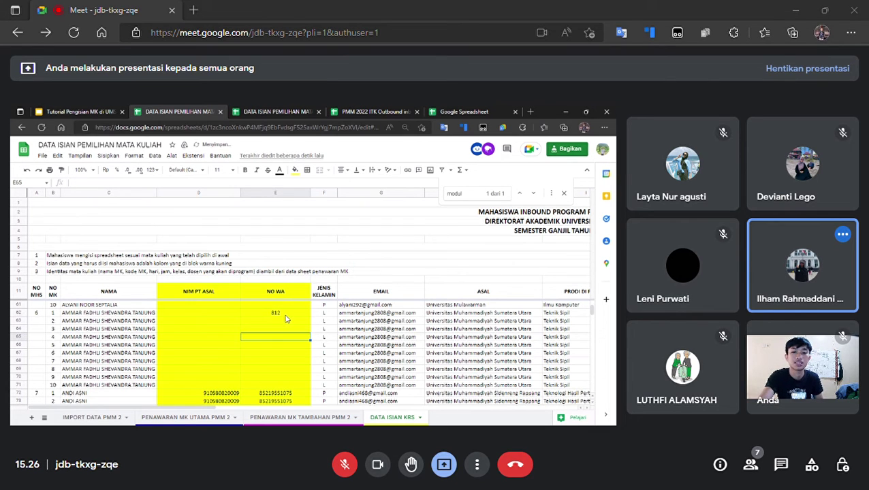
left_click(287, 313)
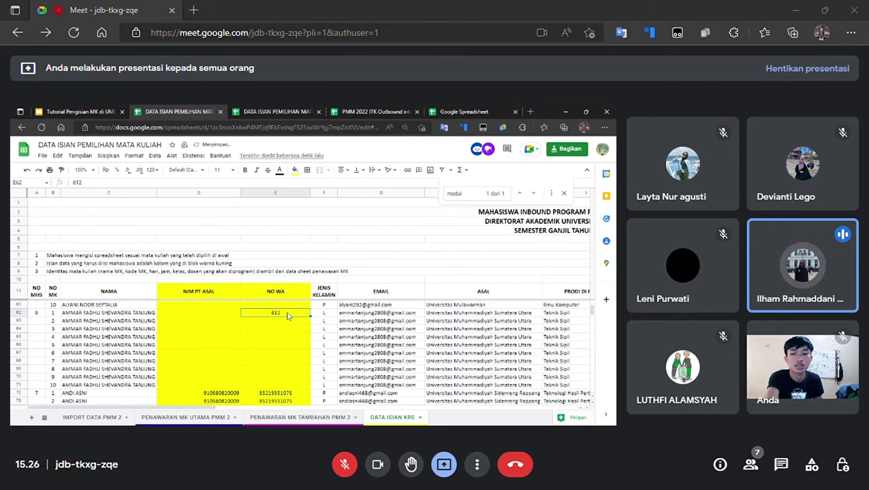
key("Delete")
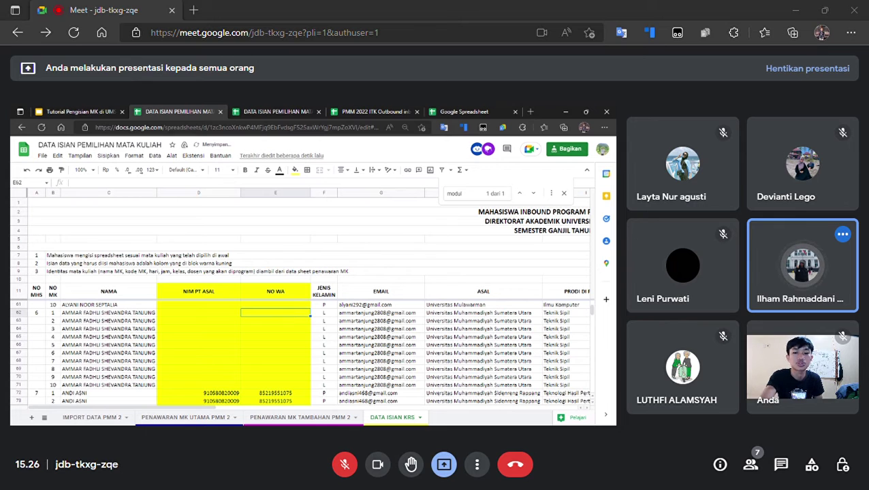
Return to the tutorial presentation and show its title slide, Tutorial Pengisian MK di UMSIDA
left_click(56, 114)
left_click(272, 318)
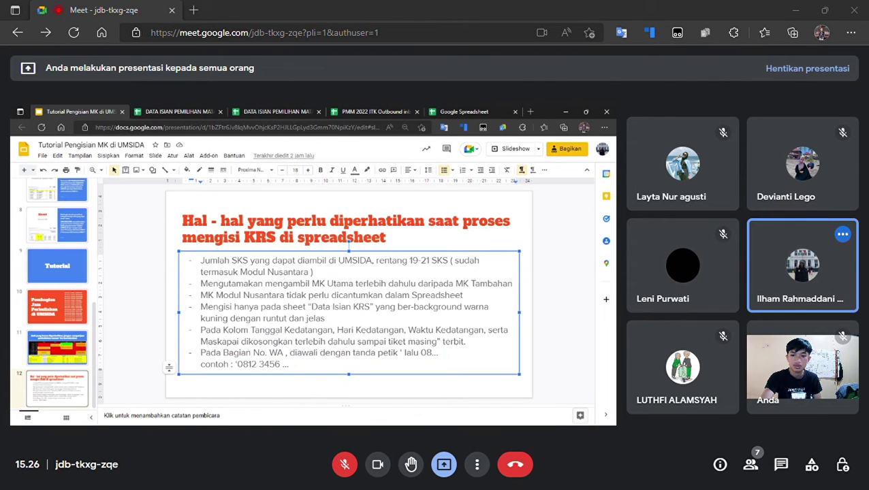
scroll(66, 339, "up", 10)
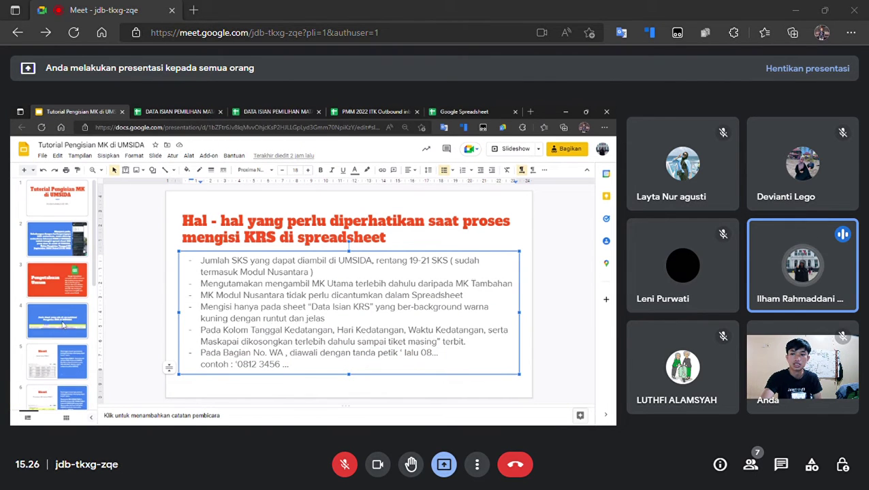
left_click(66, 200)
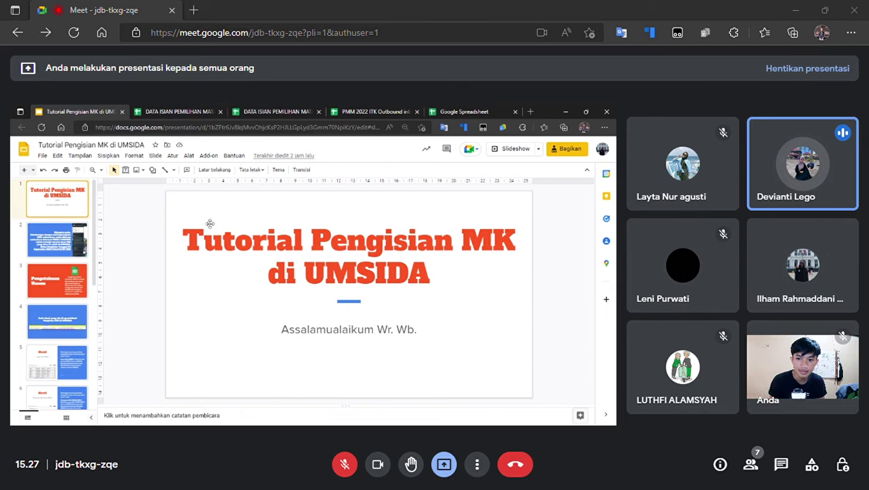
Return to DATA ISIAN KRS, close the search box and point out the MODUL NUSANTARA entry in row 697
left_click(171, 112)
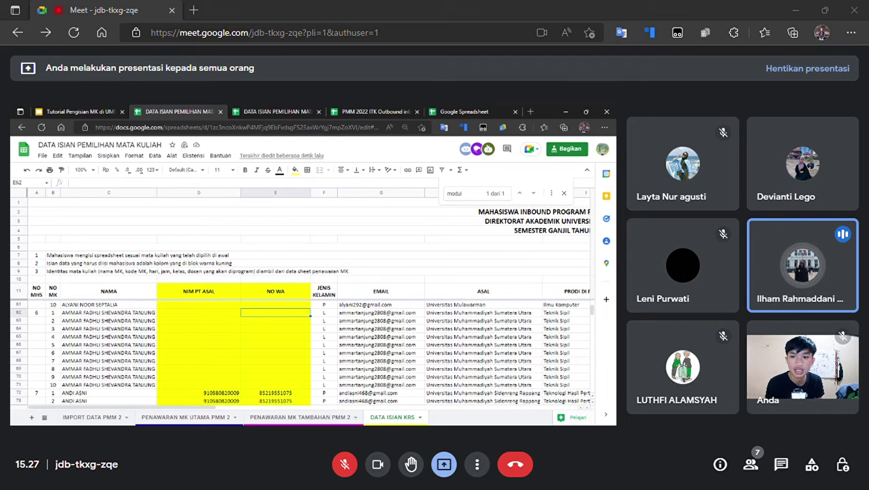
left_click(564, 194)
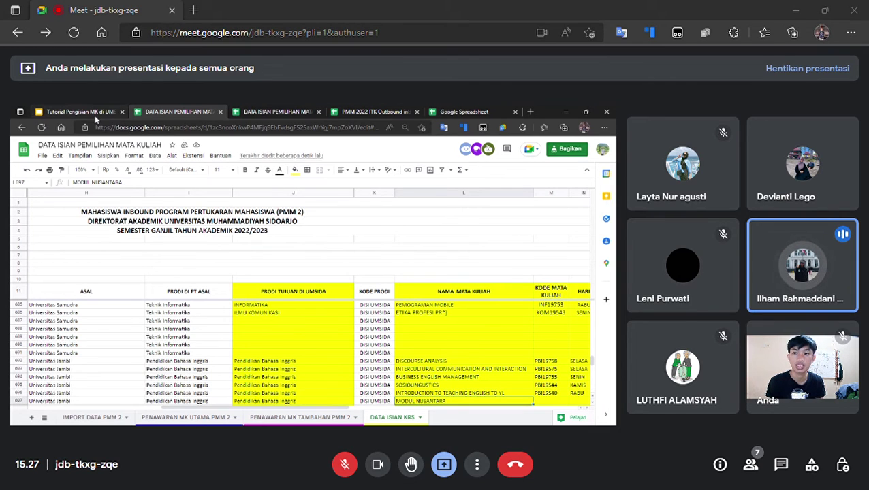
left_click(224, 260)
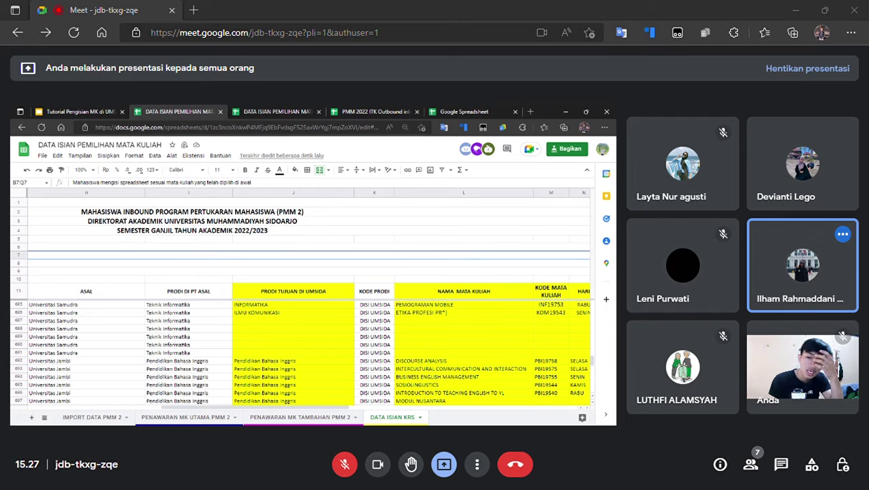
left_click(280, 128)
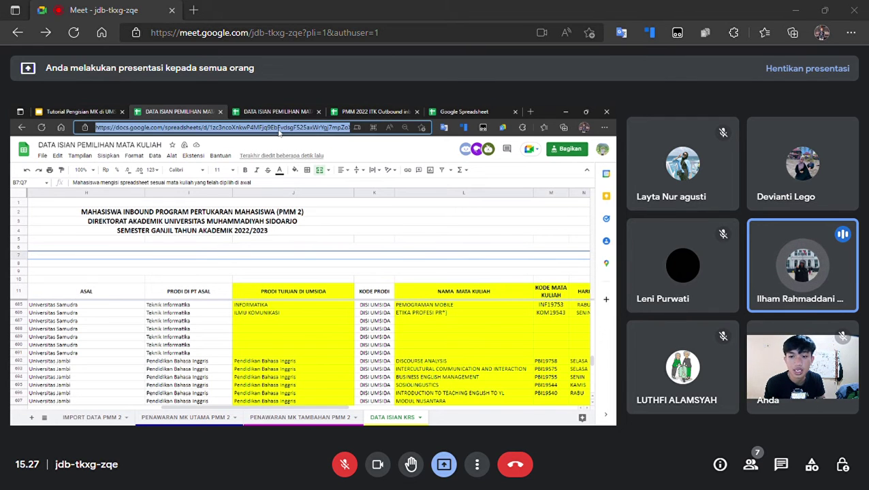
left_click(345, 150)
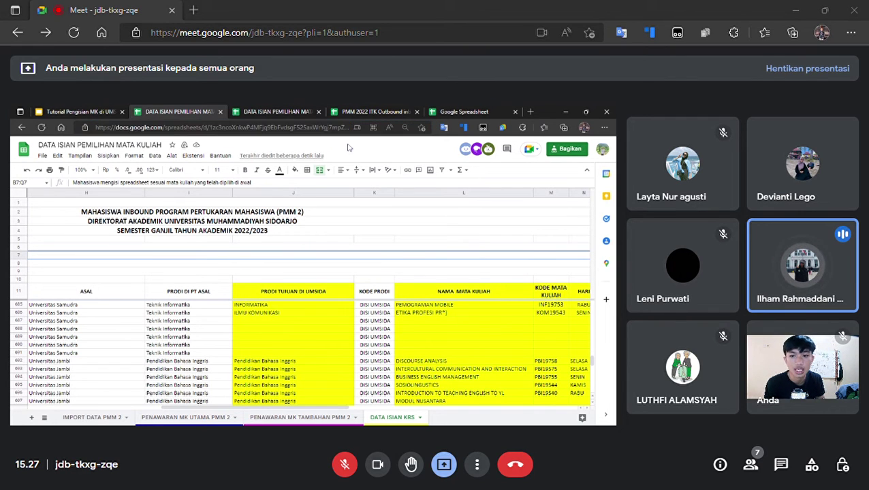
left_click(531, 112)
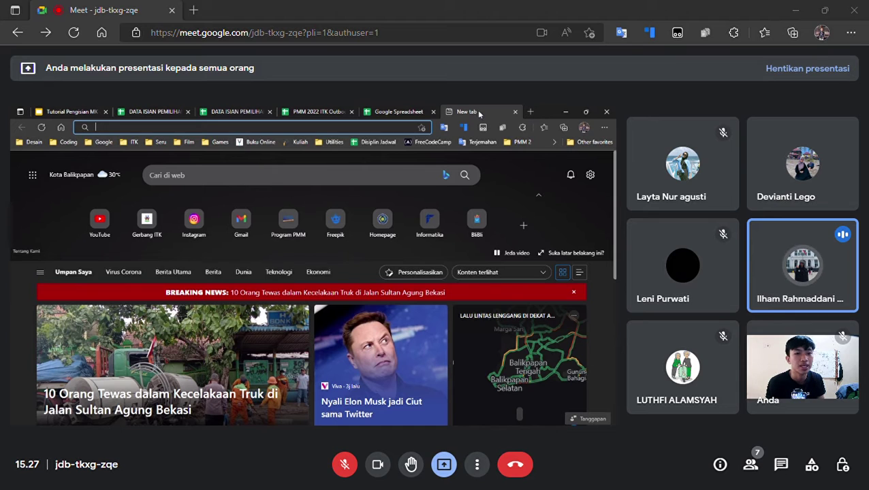
left_click(515, 112)
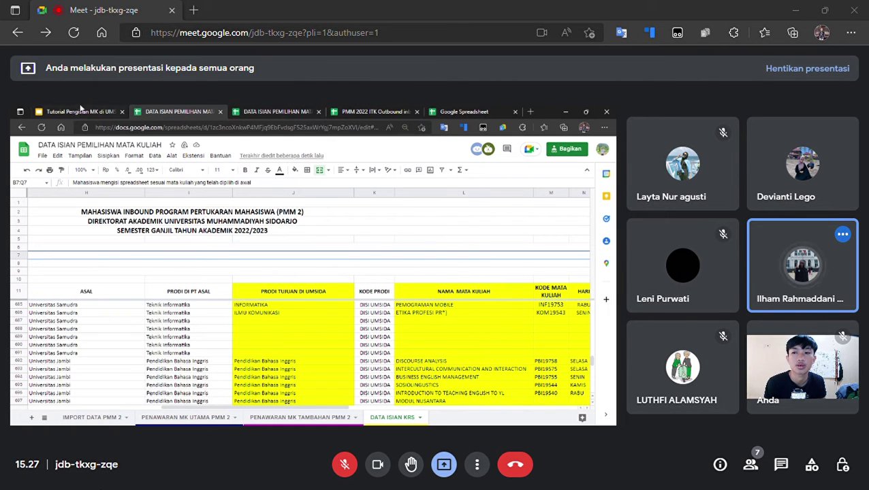
Switch to the Tutorial Pengisian MK di UMSIDA presentation and display its title slide
left_click(93, 113)
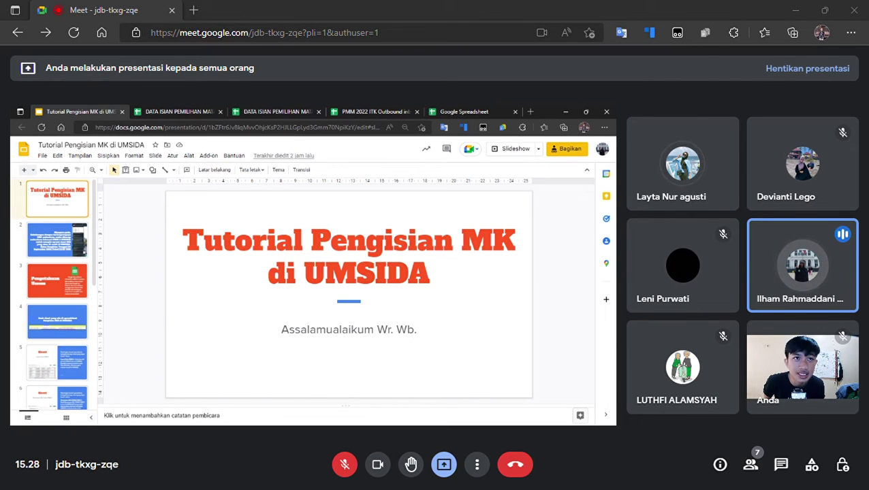
left_click(63, 243)
left_click(72, 193)
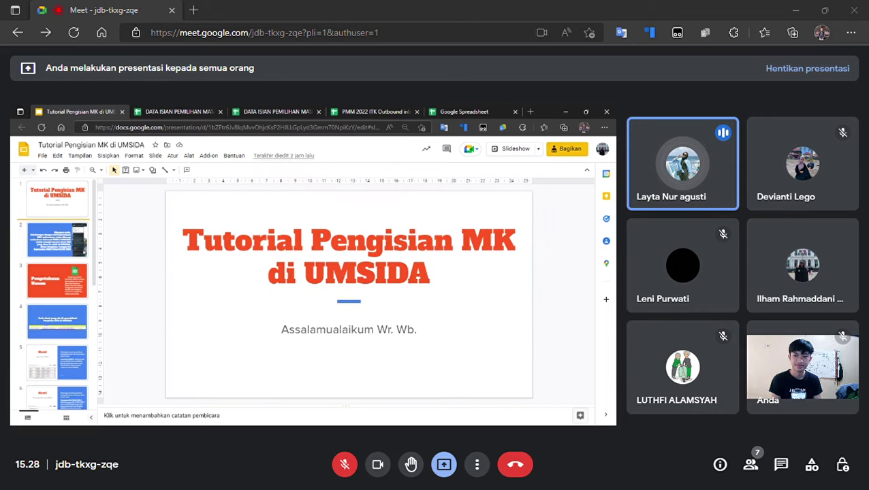
left_click(167, 113)
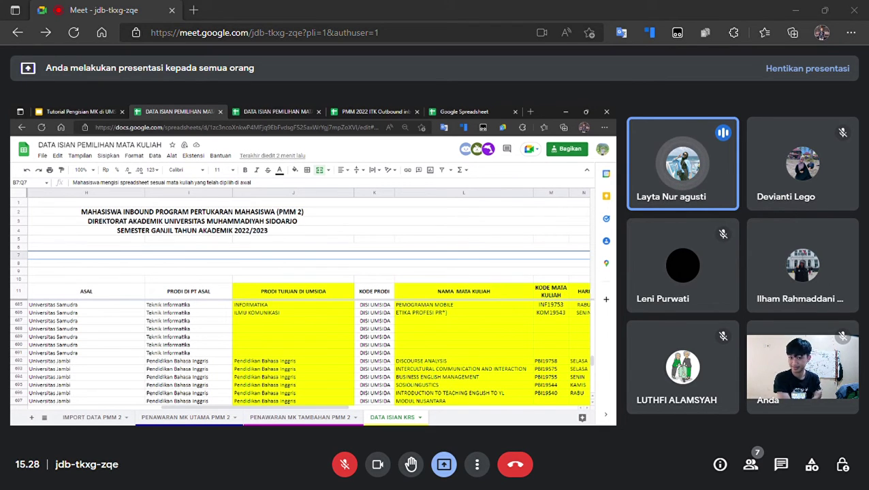
left_click(82, 111)
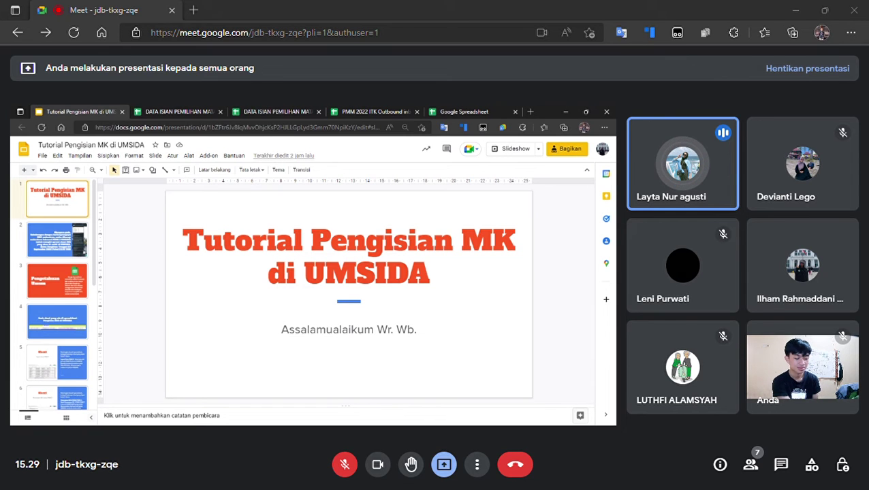
Look up a participating student's rows in DATA ISIAN KRS by first name, and return to the tutorial presentation
left_click(199, 112)
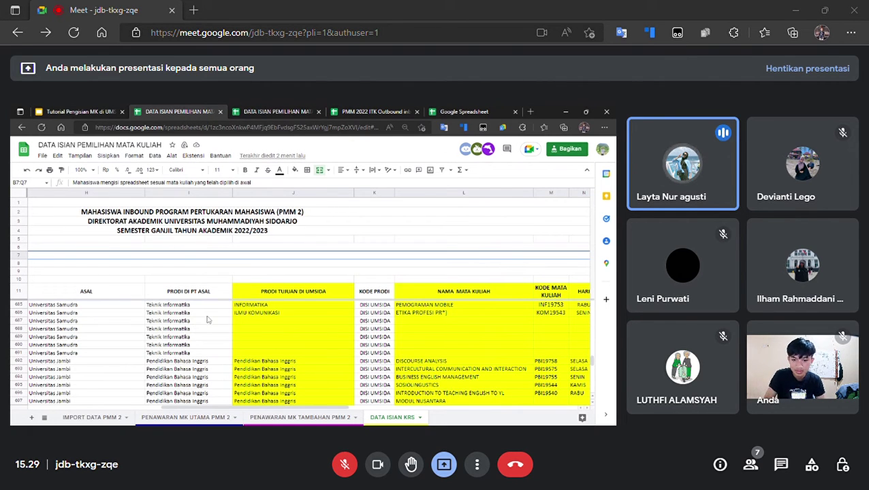
left_click(339, 234)
key("ctrl+f")
type("layta")
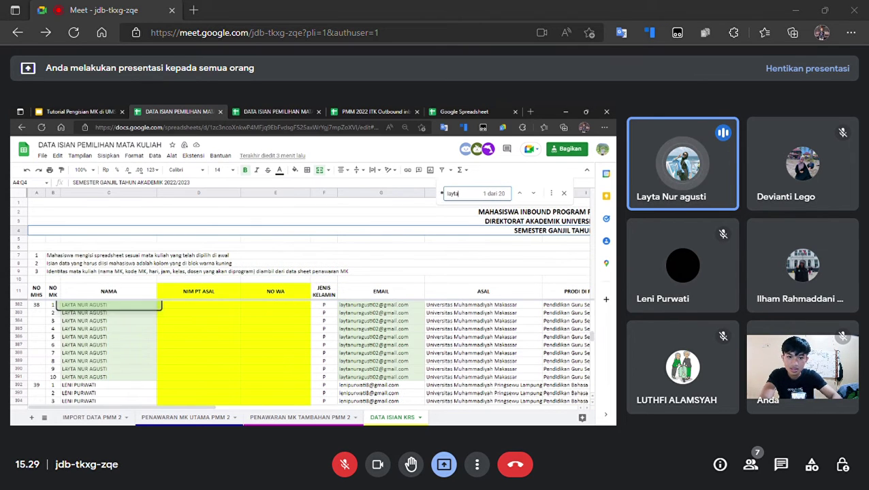
key("ctrl+a")
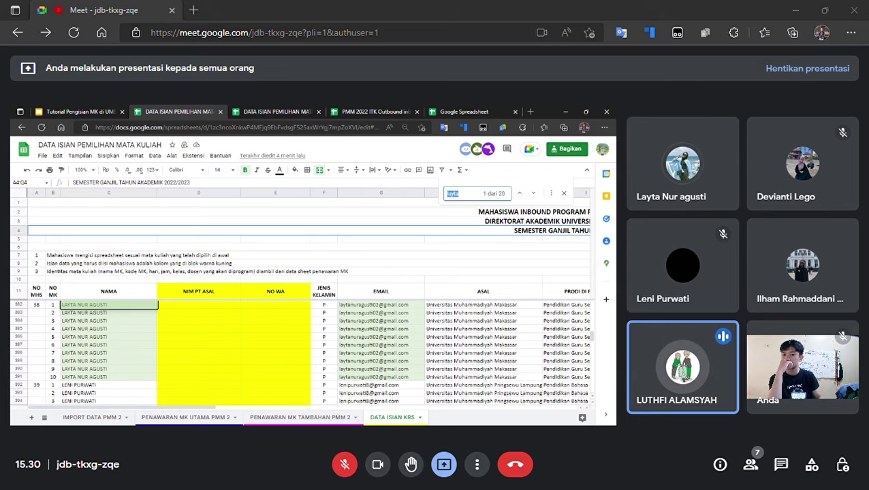
key("Escape")
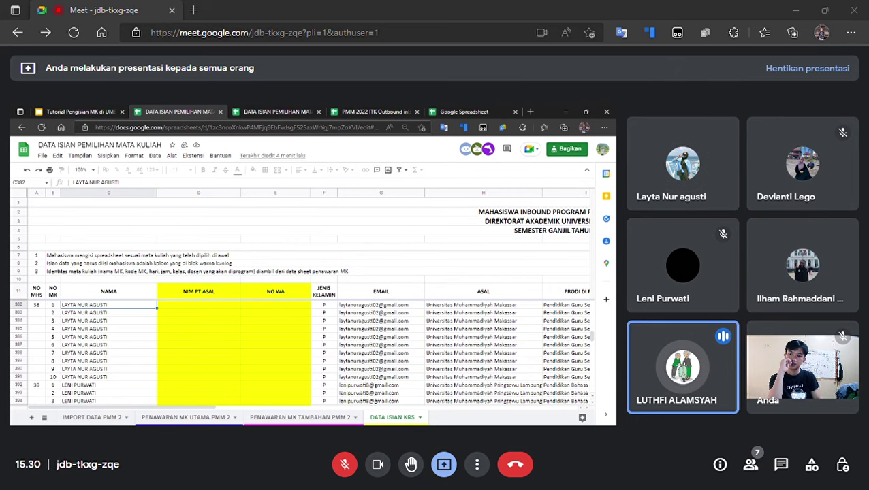
left_click(79, 112)
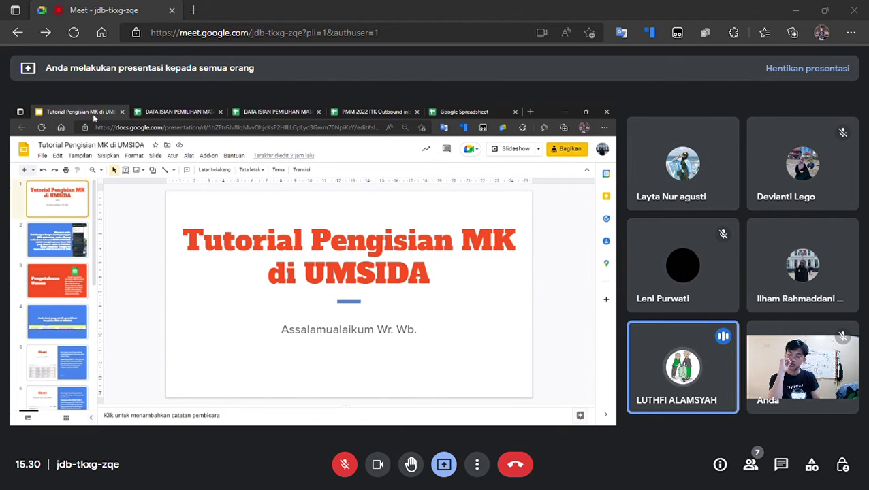